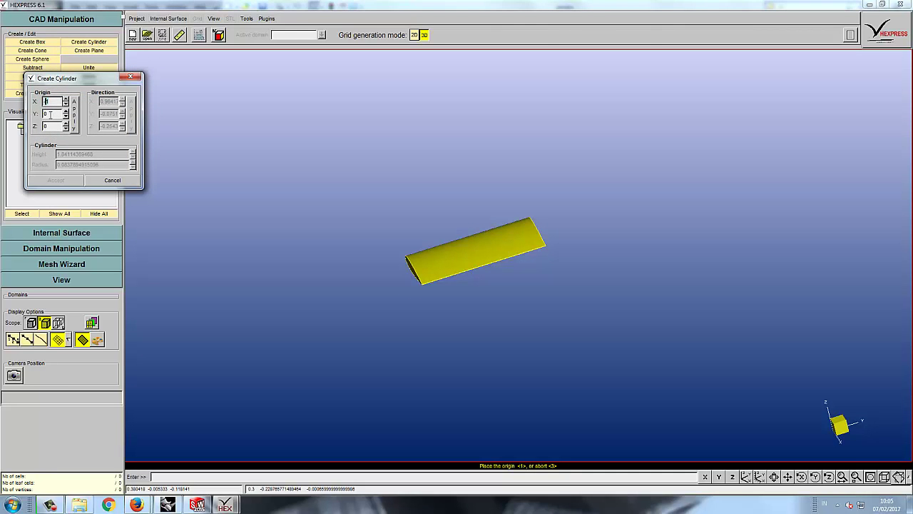
Set the new cylinder's origin to X -1, Y -0.3, Z 0, and place a trial axis point before cancelling
type("-1")
left_click(43, 114)
type(".3")
left_click(45, 113)
type("-")
left_click(74, 123)
left_click(504, 333)
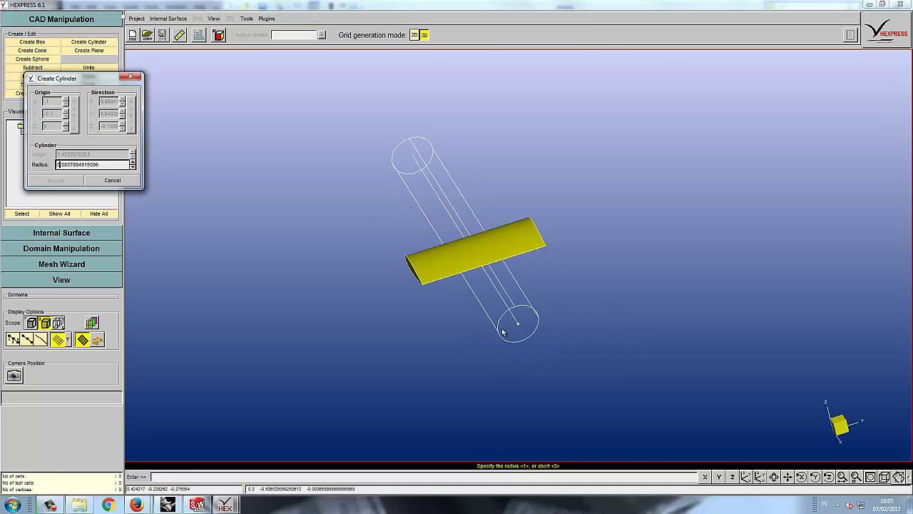
left_click(111, 181)
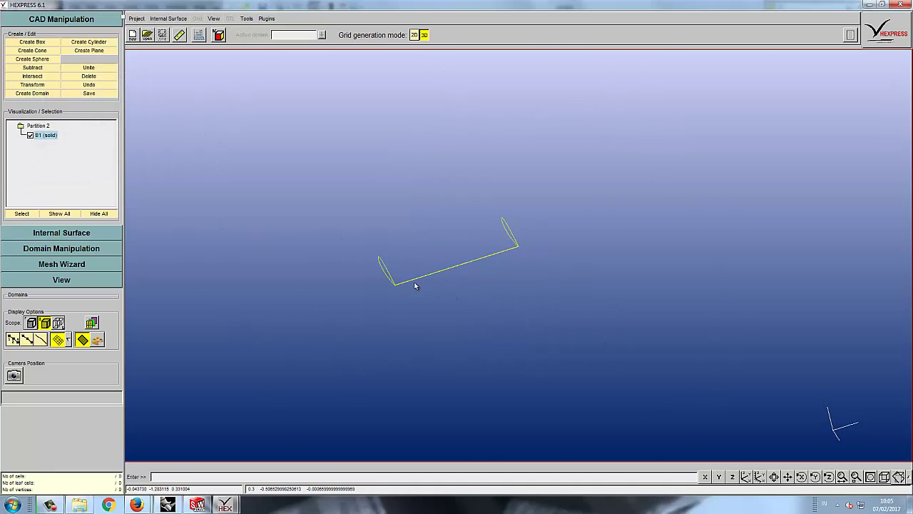
middle_click_drag(492, 272, 467, 257)
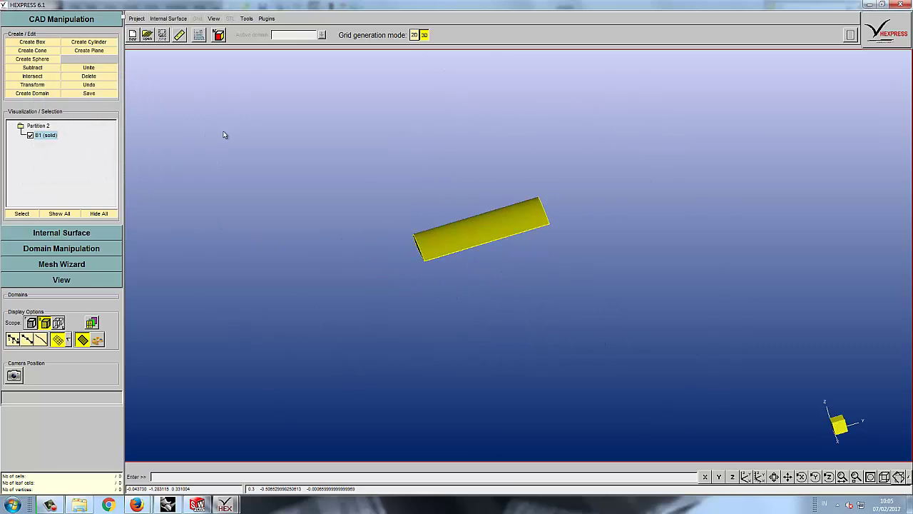
left_click(81, 44)
left_click(439, 139)
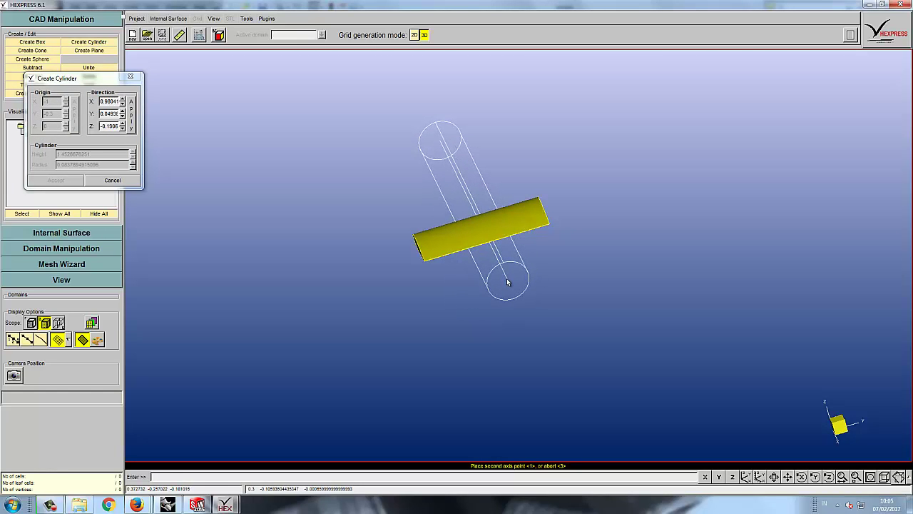
left_click(507, 281)
middle_click_drag(422, 291, 555, 317)
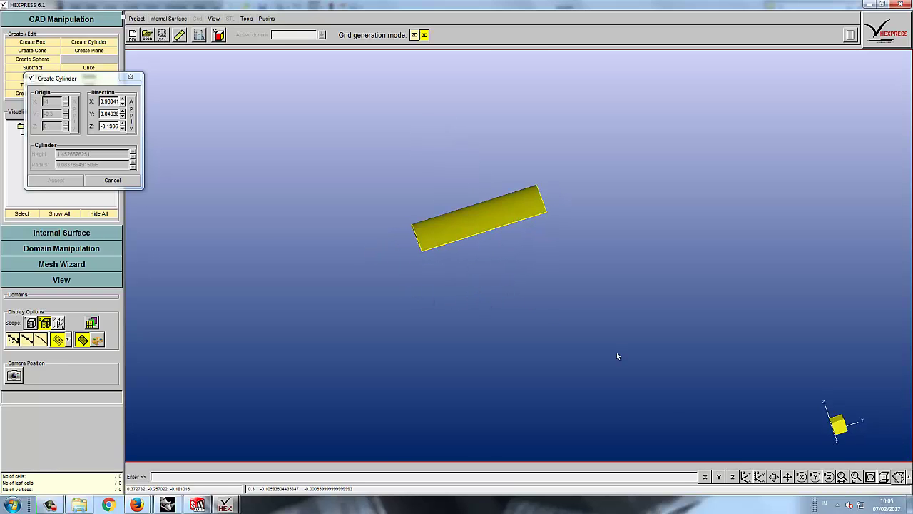
Examine the wing's orientation along the X, Y and Z axes and abandon the pending cylinder
left_click(708, 478)
left_click(729, 476)
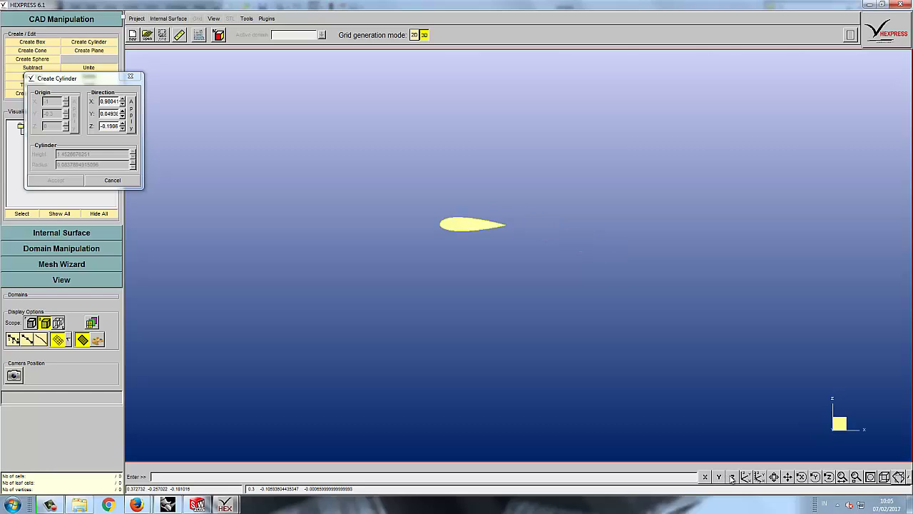
left_click(731, 476)
left_click(722, 478)
left_click(721, 477)
left_click(721, 478)
left_click(706, 477)
left_click(706, 477)
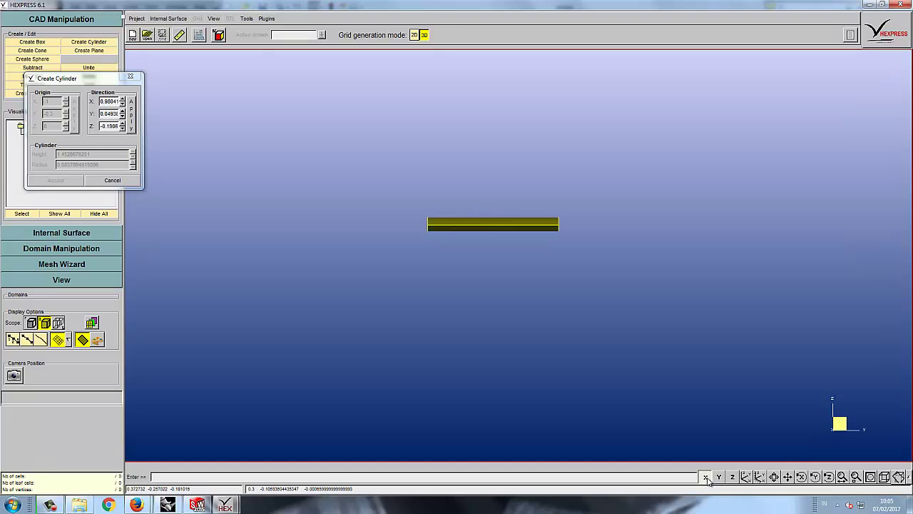
left_click(126, 184)
Start a cylinder at origin X -1, Y -0.3, Z 0, and set the X and Y components of its direction to 0
left_click(71, 44)
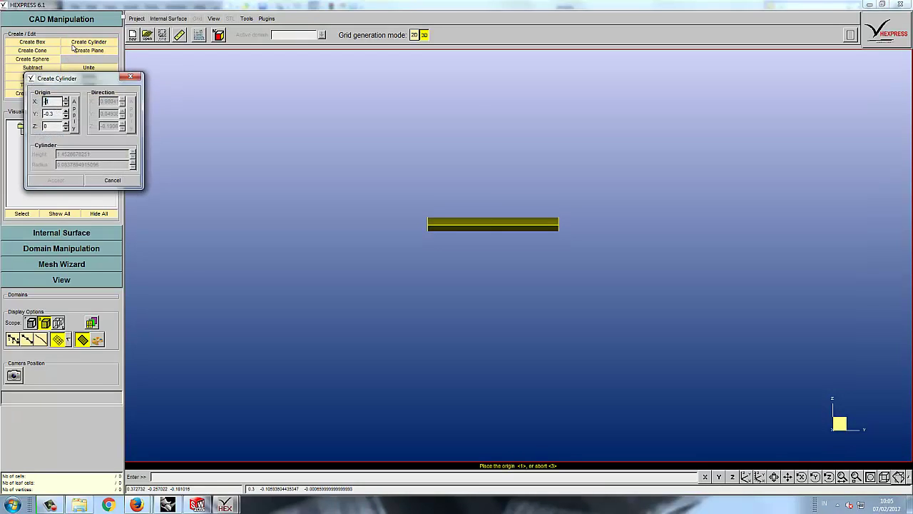
left_click(493, 225)
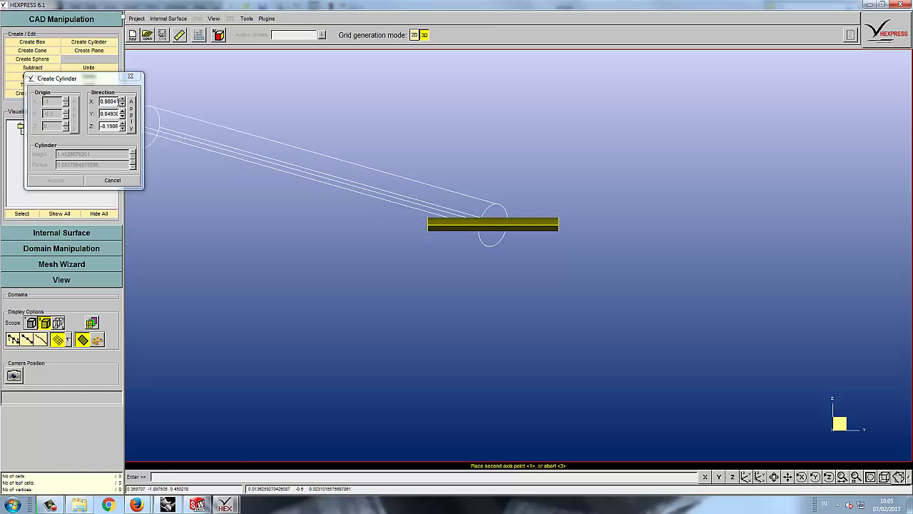
key("End")
key("shift+Home")
type("0")
left_click(103, 113)
key("End")
left_click(104, 114)
key("ctrl+v")
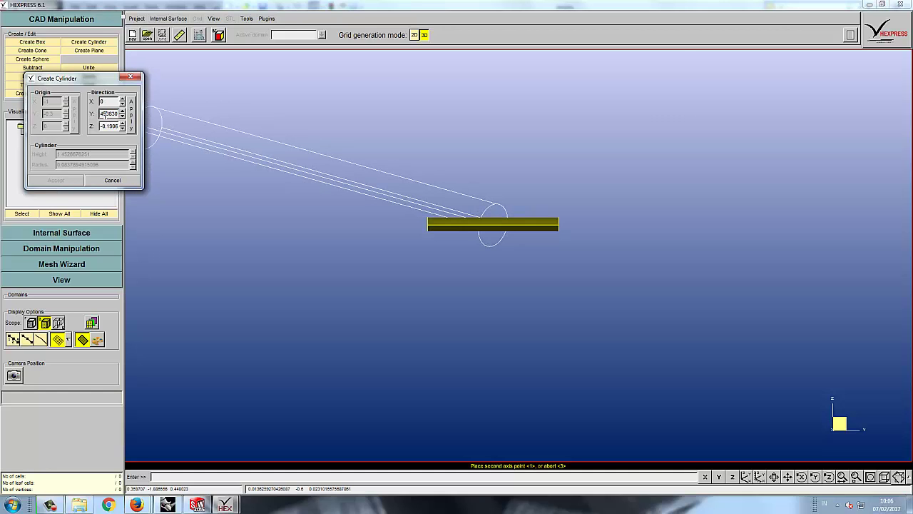
double_click(103, 113)
type("0")
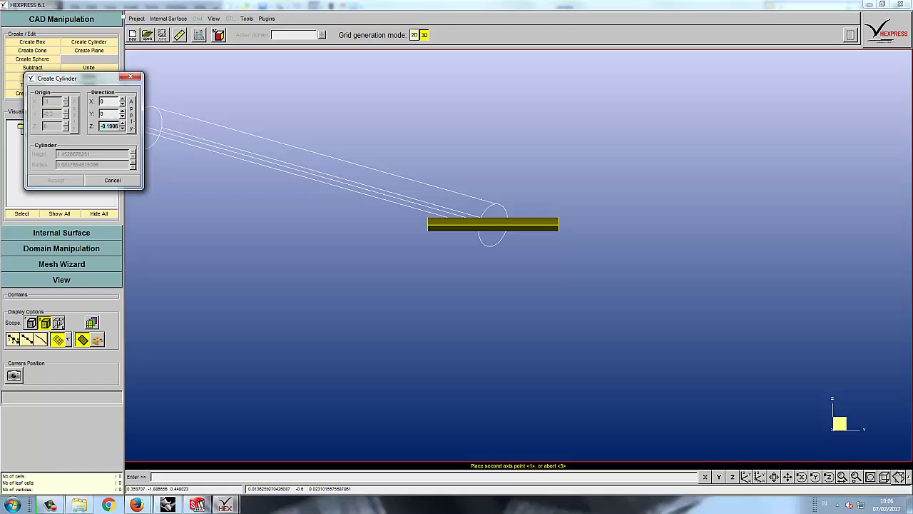
Set the cylinder's axis direction to X 1, Y 0, Z 0 and apply it
left_click(155, 124)
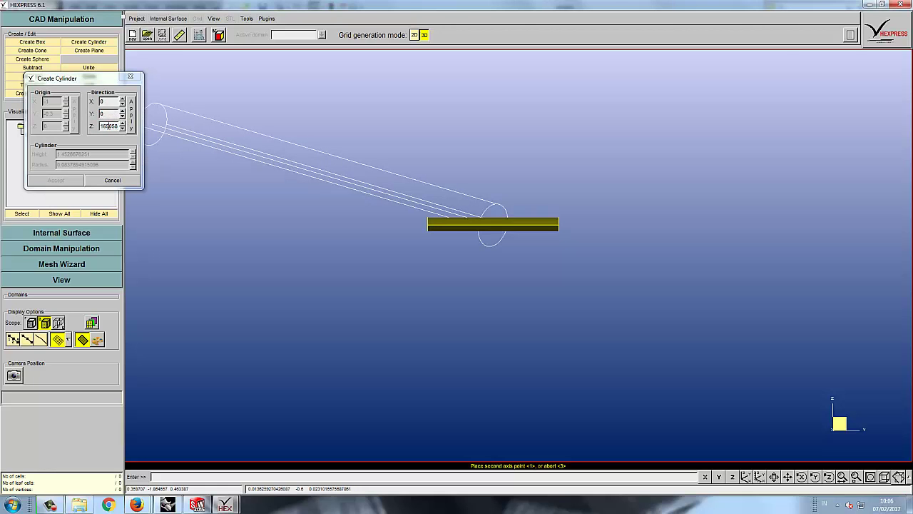
double_click(107, 125)
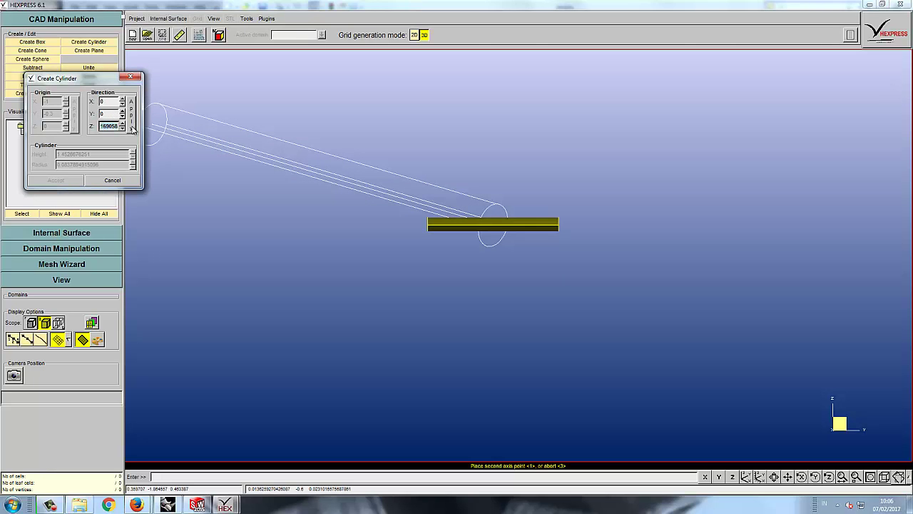
type("1")
left_click(98, 102)
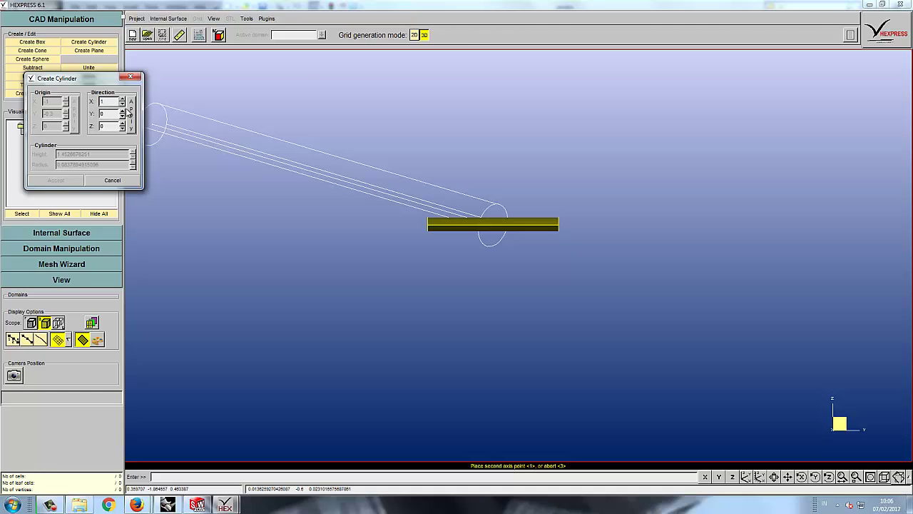
left_click(130, 114)
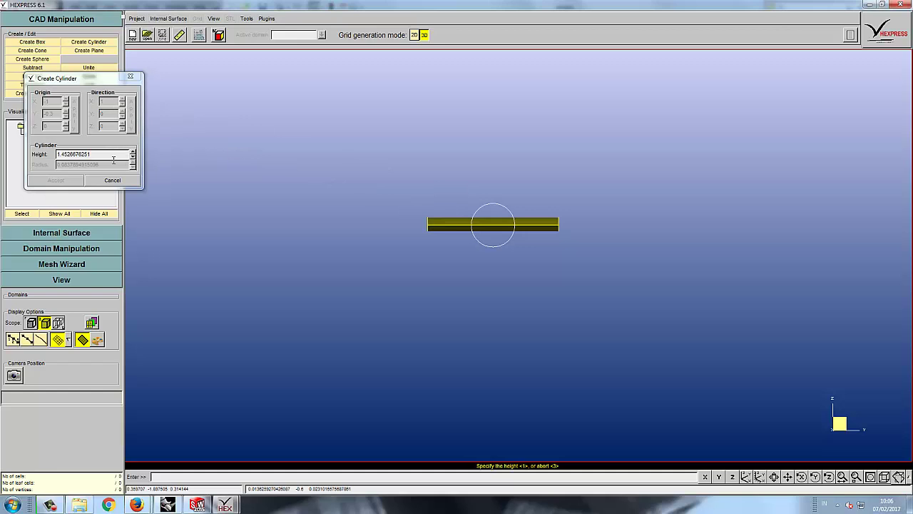
Set the cylinder's height to 4 and its radius to 2, and create it
left_click_drag(104, 154, 41, 156)
key("Left")
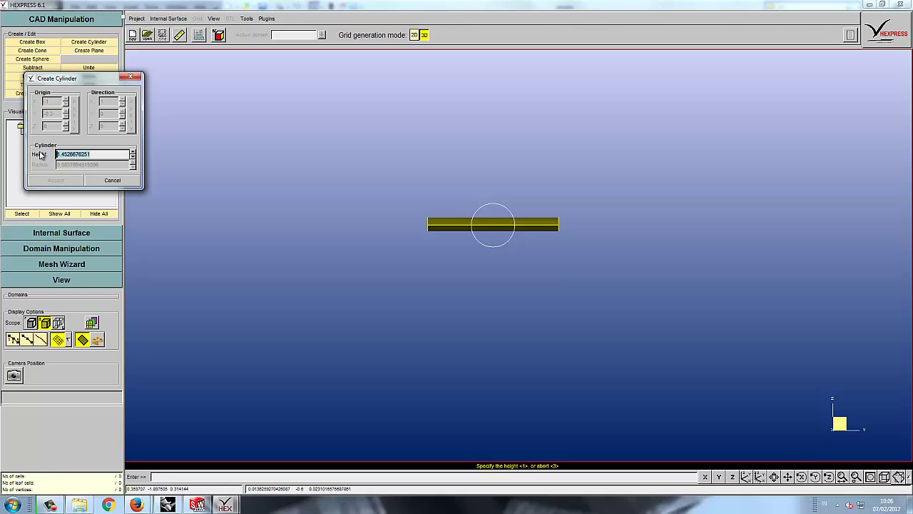
type("4")
key("Return")
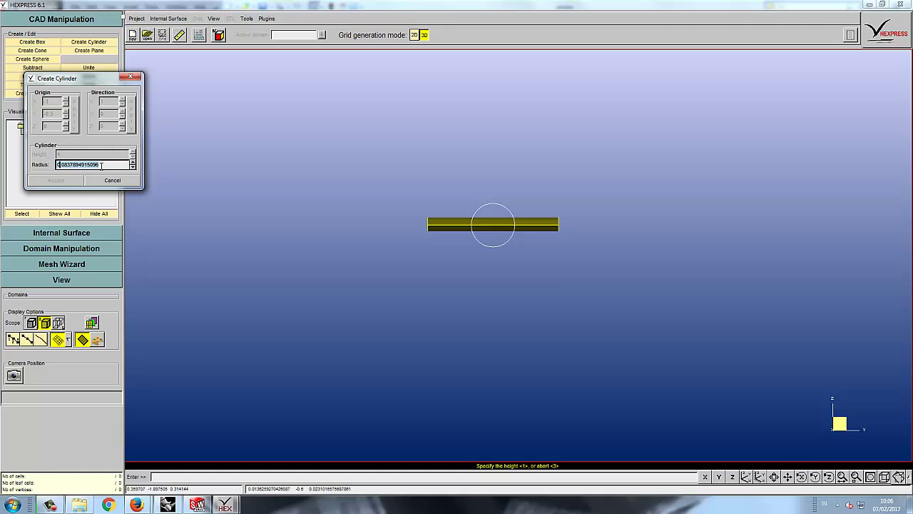
type("1")
key("Return")
left_click(66, 181)
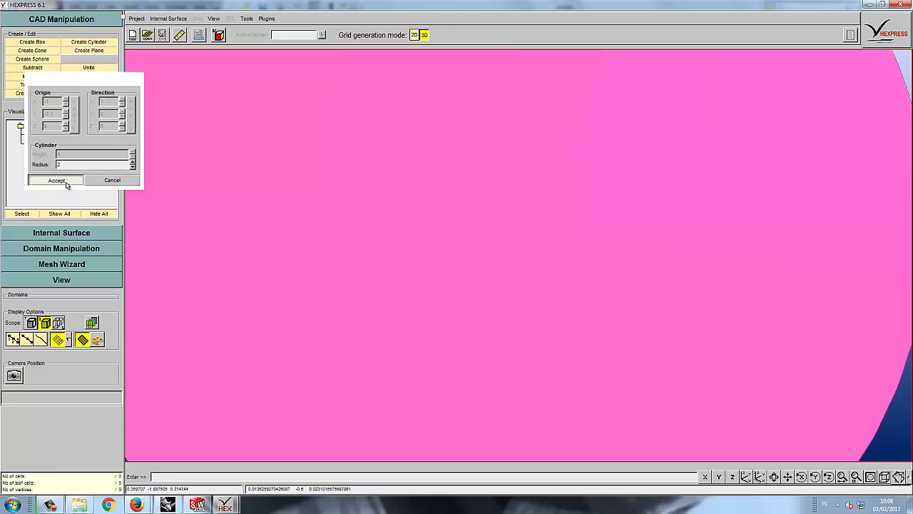
Show the large cylinder as a wireframe and inspect the wing inside it
scroll(581, 336, "down", 5)
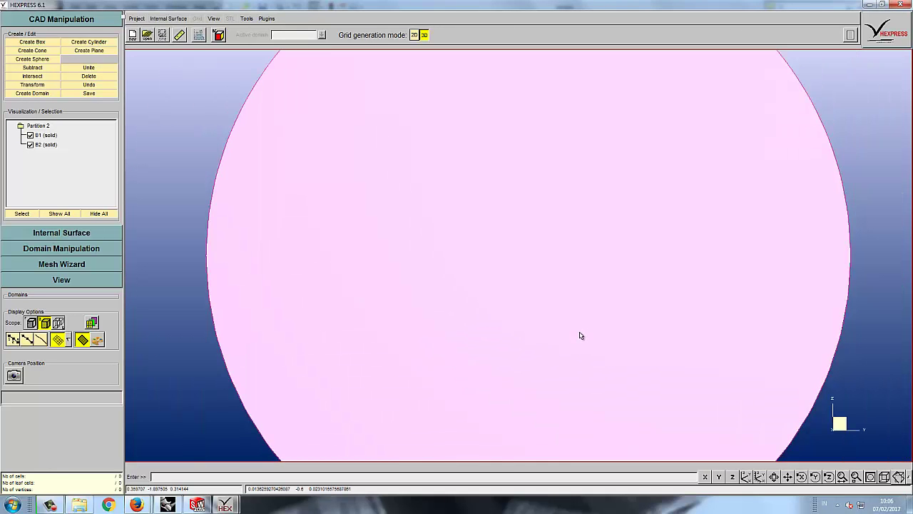
mouse_move(581, 341)
middle_mouse_down()
mouse_move(636, 374)
mouse_move(811, 395)
mouse_move(663, 352)
mouse_move(686, 339)
middle_mouse_up()
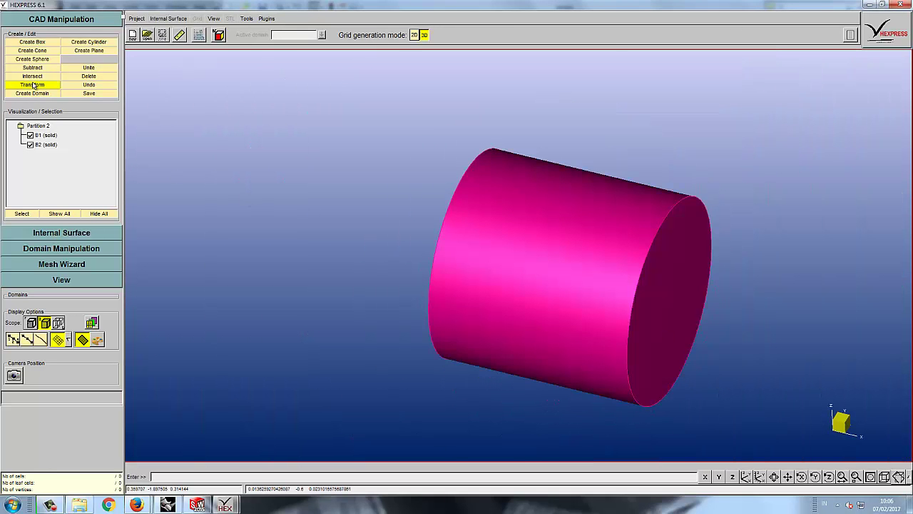
right_click(46, 145)
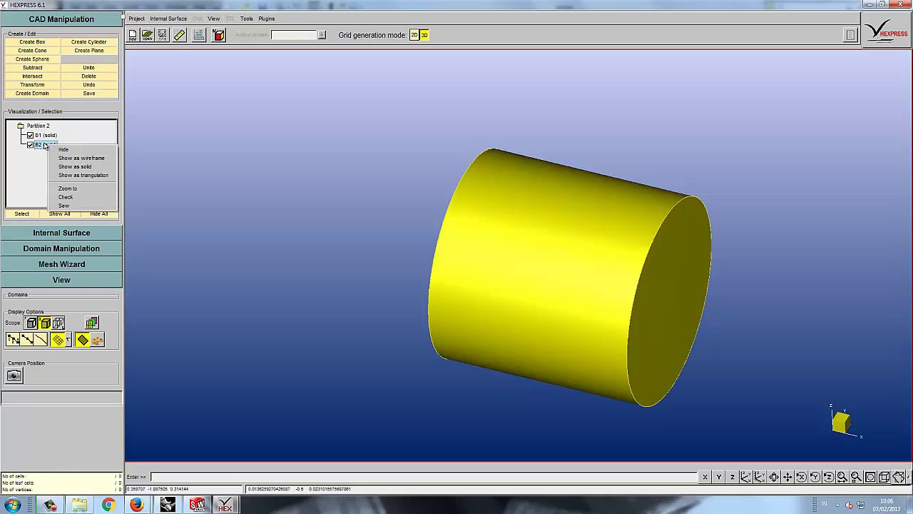
left_click(79, 156)
middle_click_drag(468, 275, 499, 286)
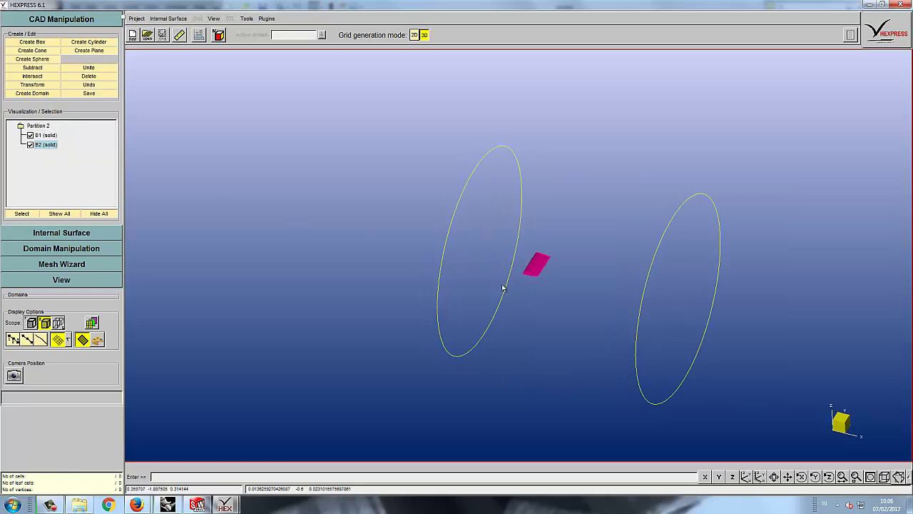
middle_click_drag(467, 326, 355, 250)
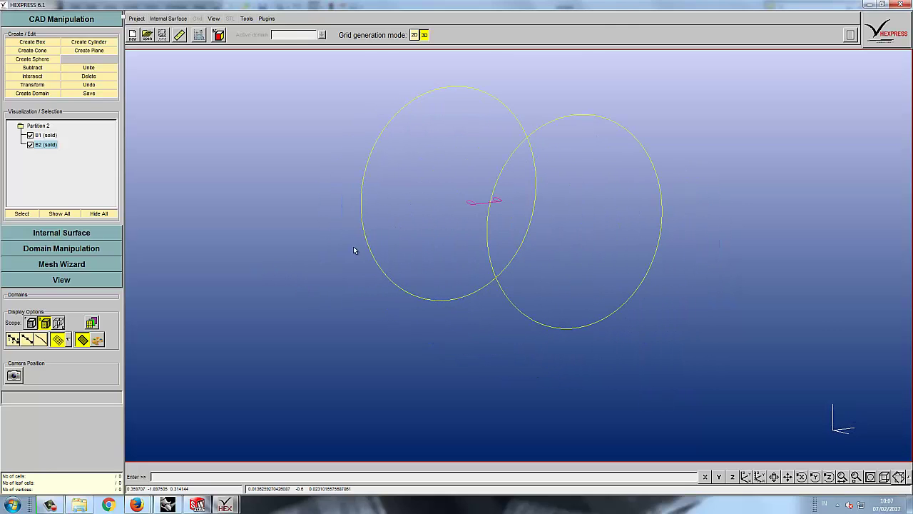
left_click(50, 505)
left_click(49, 505)
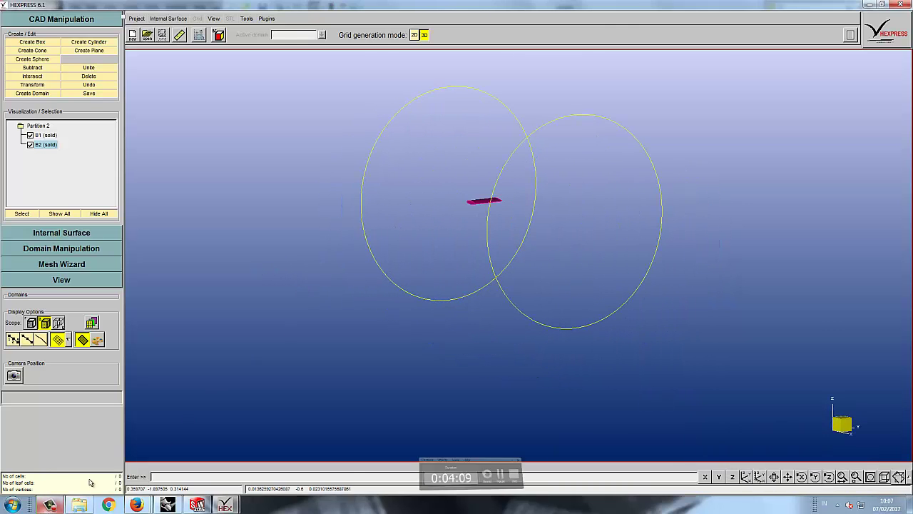
Delete the large cylinder surrounding the wing
middle_click_drag(490, 259, 484, 277)
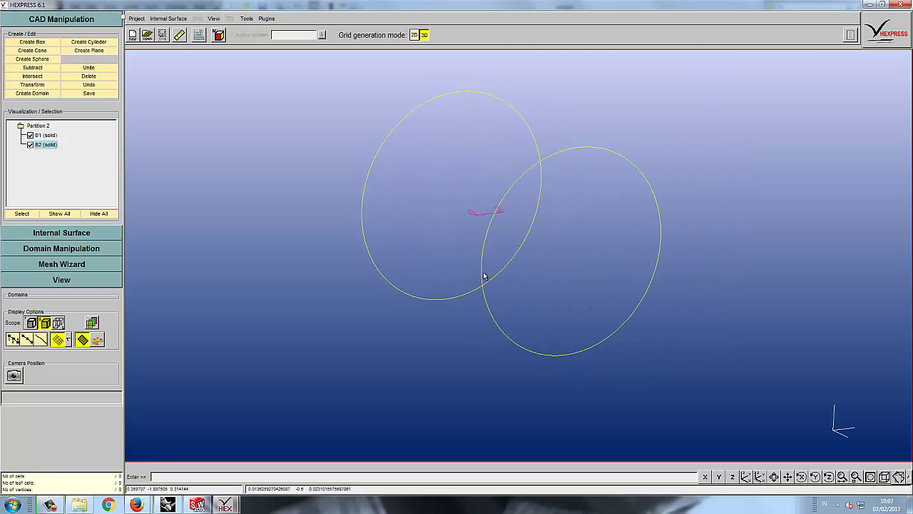
left_click(47, 146)
left_click(96, 76)
Start a new cylinder with origin X -1, Y -0.3, Z 0, direction X 1, Y 0, Z 0, height 4 and radius 1
left_click(90, 43)
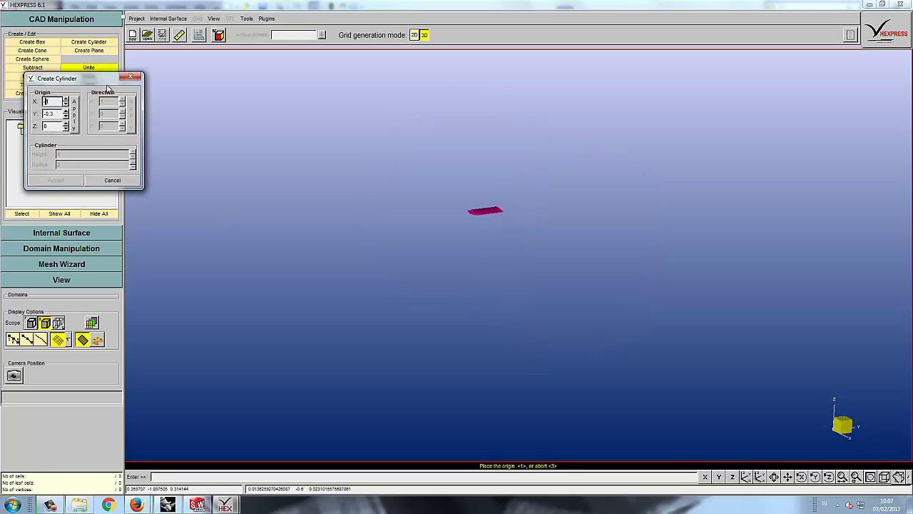
left_click(73, 118)
left_click(131, 126)
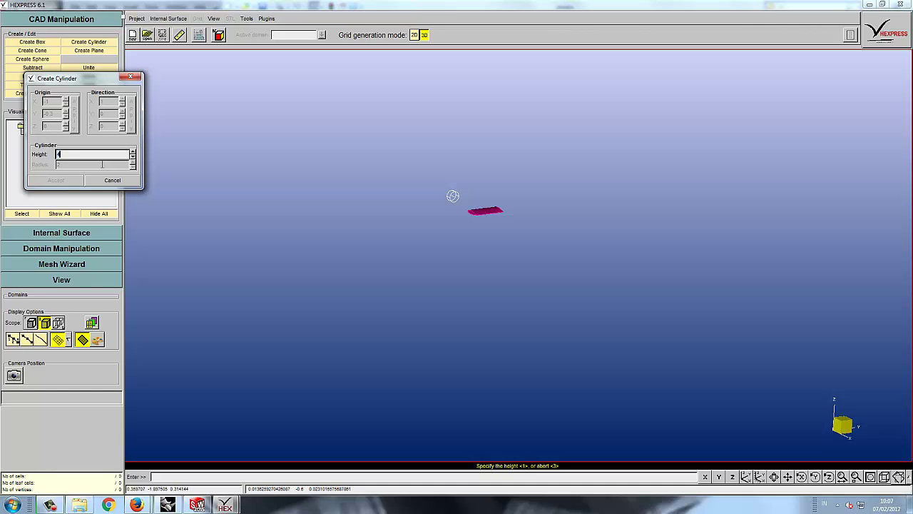
key("Return")
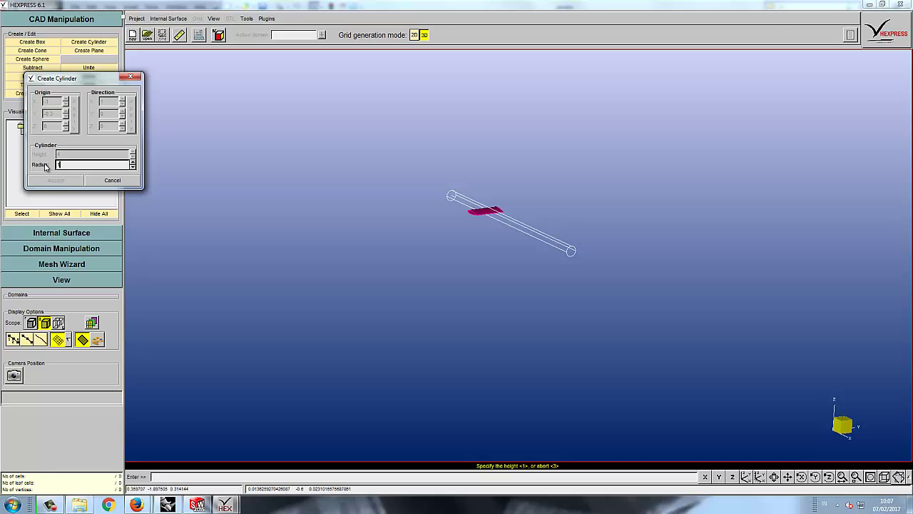
key("Return")
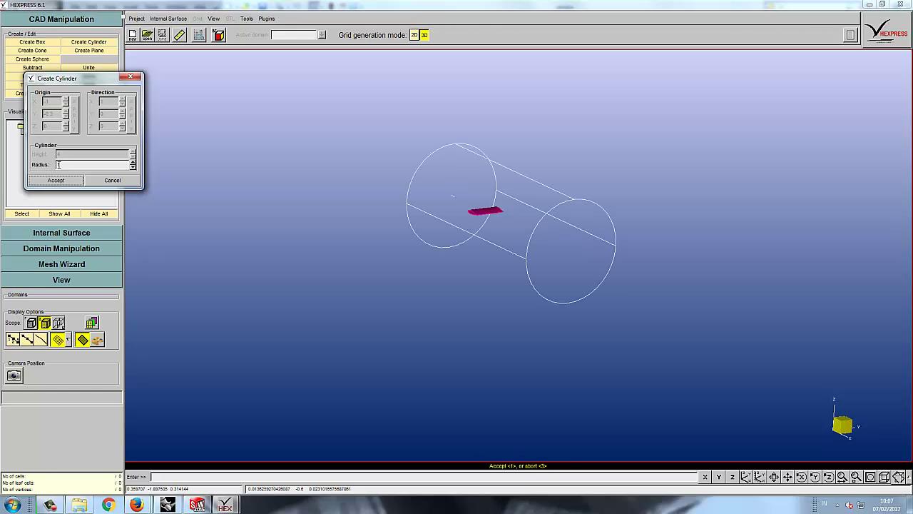
Try radii of 0.8 and 0.6 for the cylinder, and create it with a radius of 0.5
left_click(65, 163)
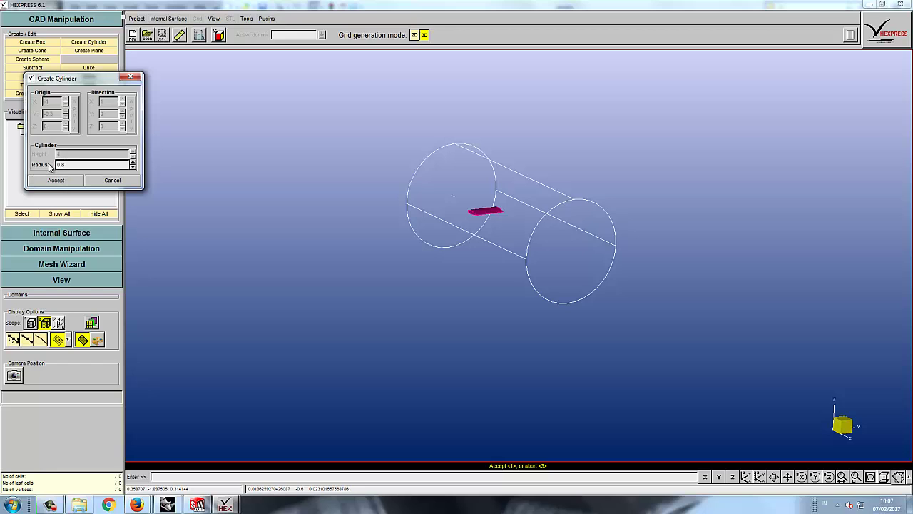
type("0.8")
key("Return")
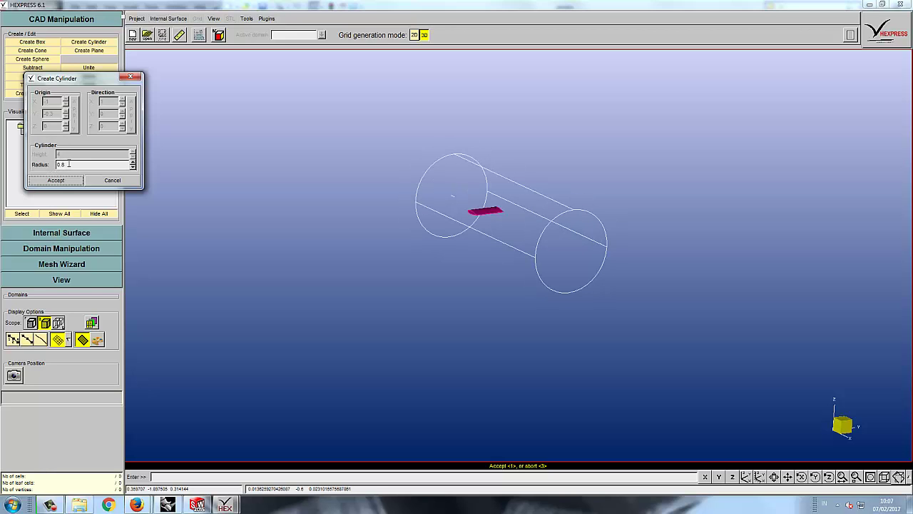
left_click(95, 164)
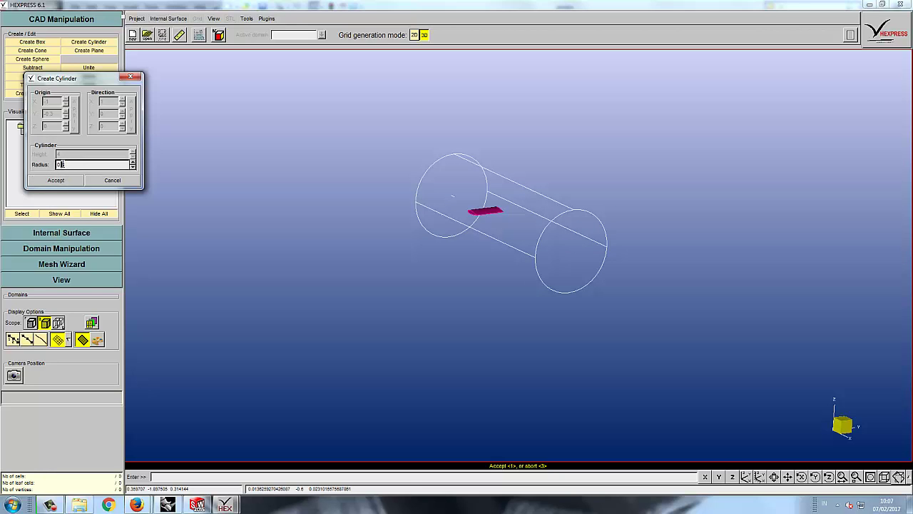
key("Return")
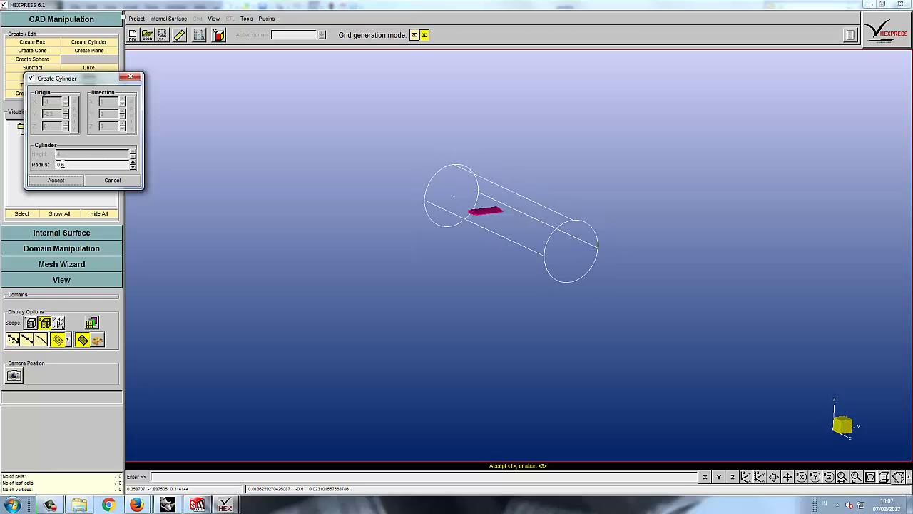
left_click(68, 165)
key("Return")
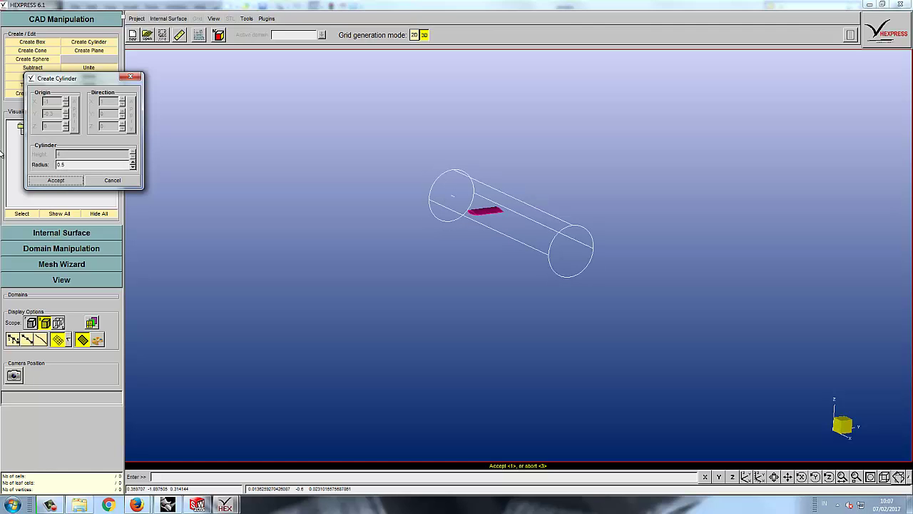
left_click(60, 179)
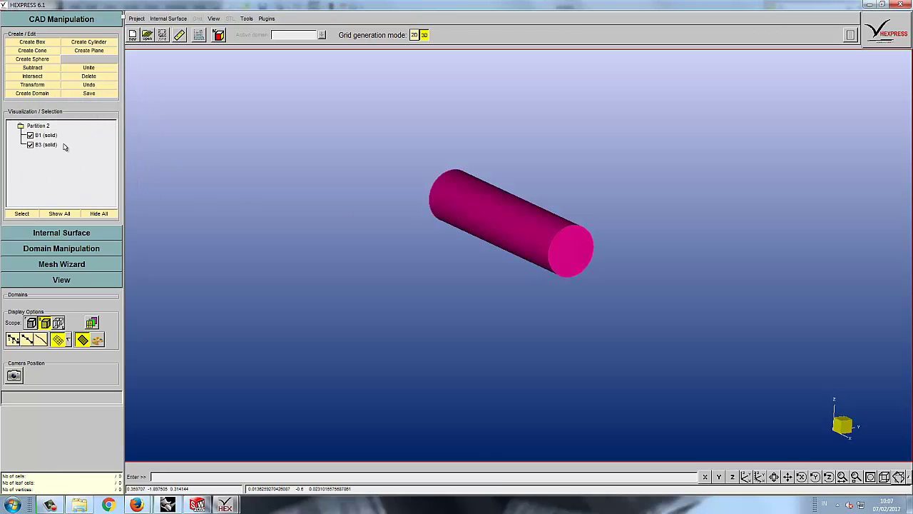
Show the new cylinder B3 as a wireframe so the wing inside it can be seen
left_click(54, 145)
right_click(60, 146)
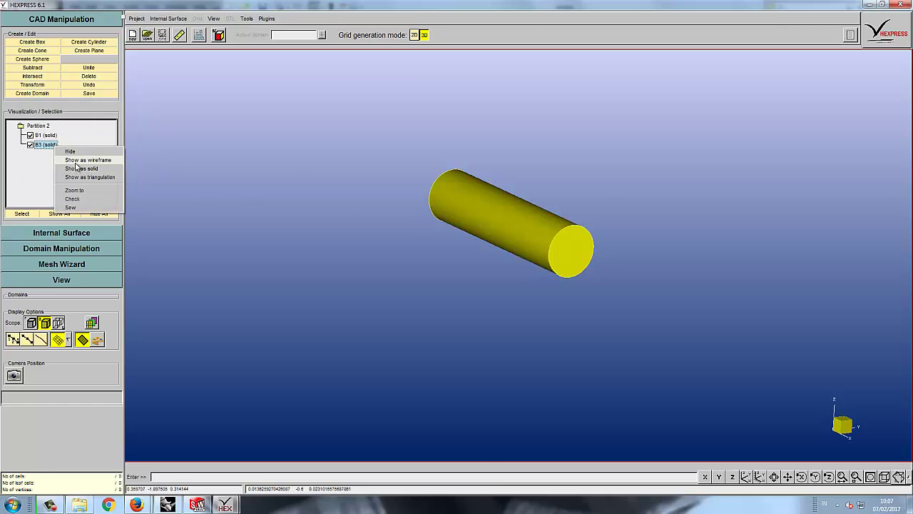
left_click(77, 162)
middle_click_drag(516, 259, 429, 221)
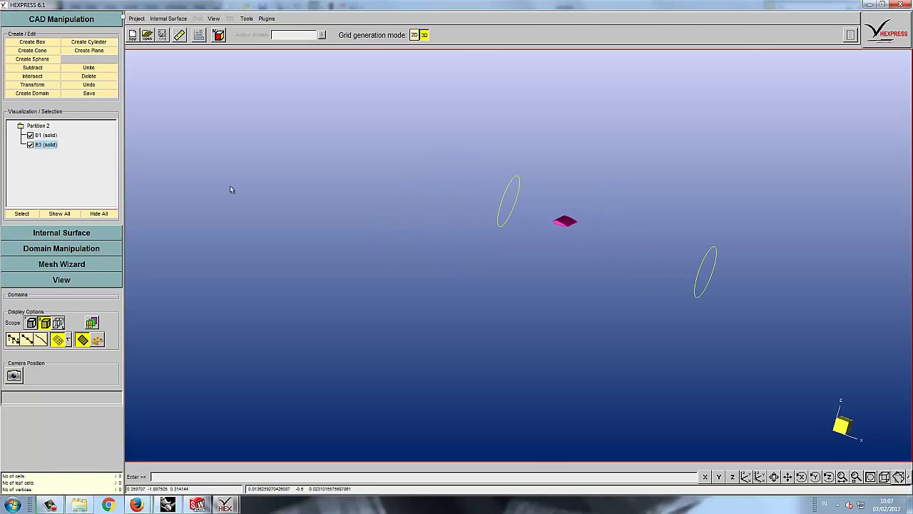
Subtract the wing body B1 from the cylinder B3
left_click(48, 146)
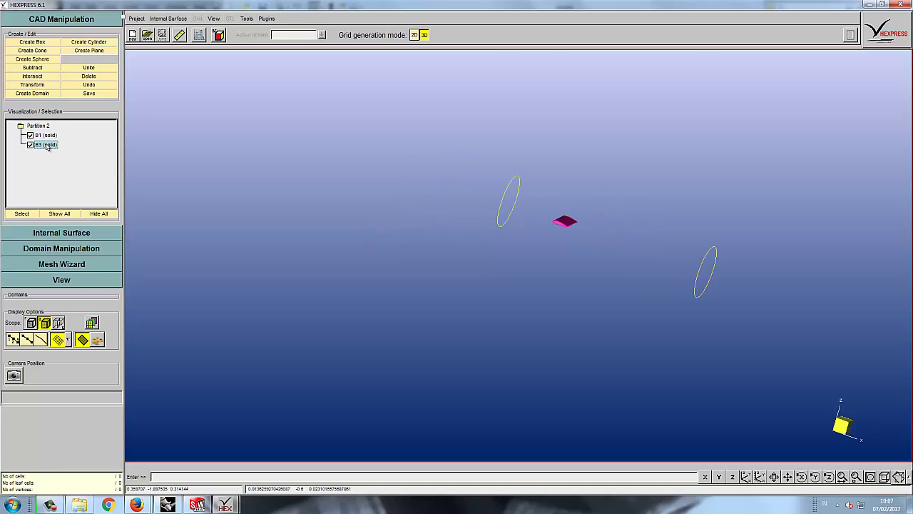
left_click(46, 70)
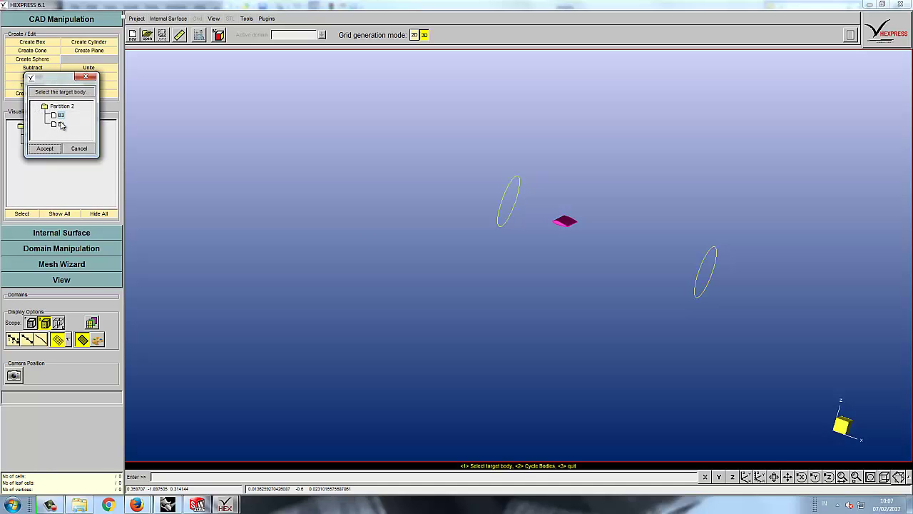
left_click(47, 148)
left_click(61, 124)
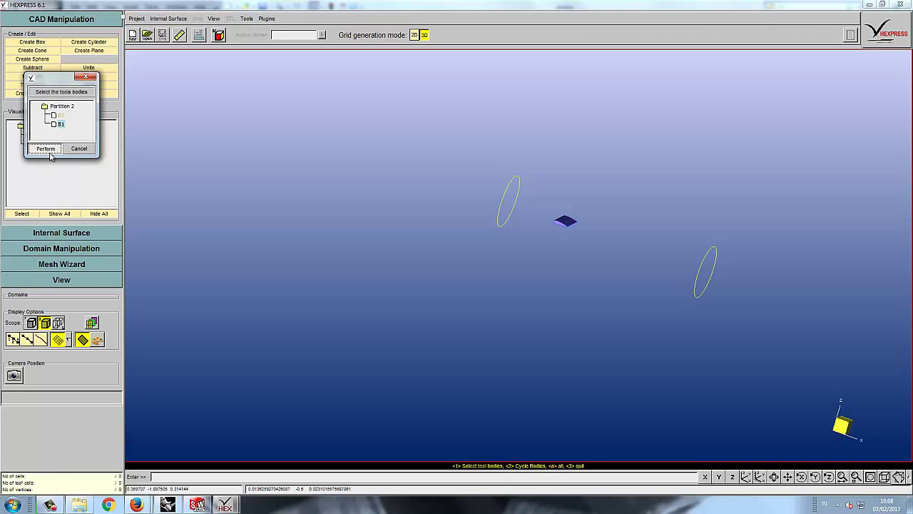
left_click(47, 149)
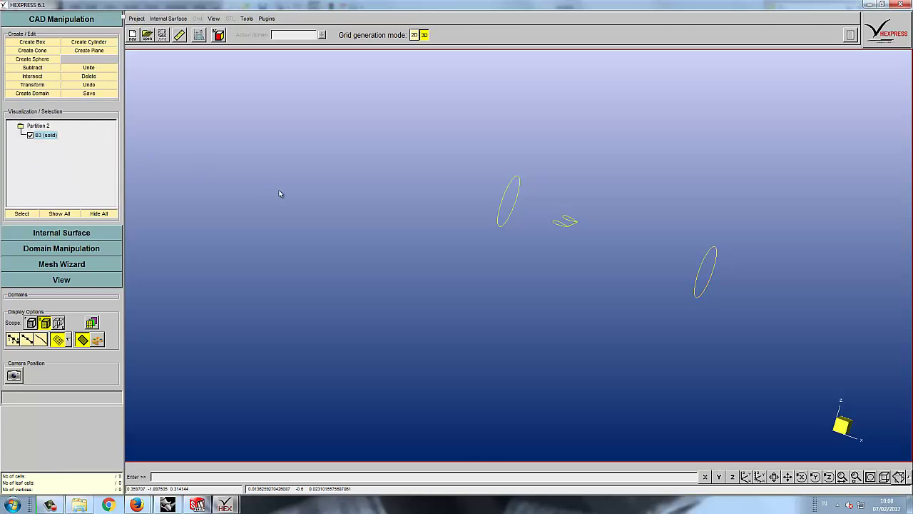
Start creating a domain, enable minimum and maximum length, curve chordal tolerance and surface plane tolerance, and apply the faceting
left_click(43, 97)
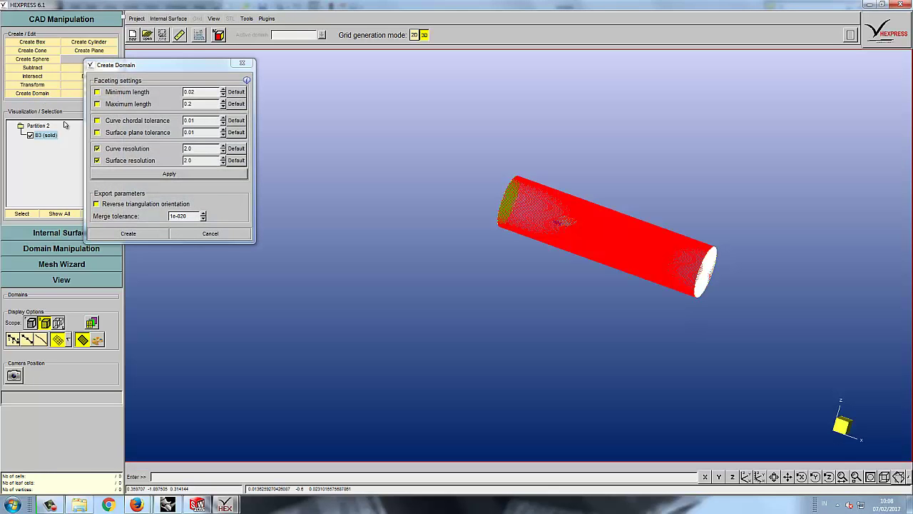
left_click(97, 92)
left_click(97, 103)
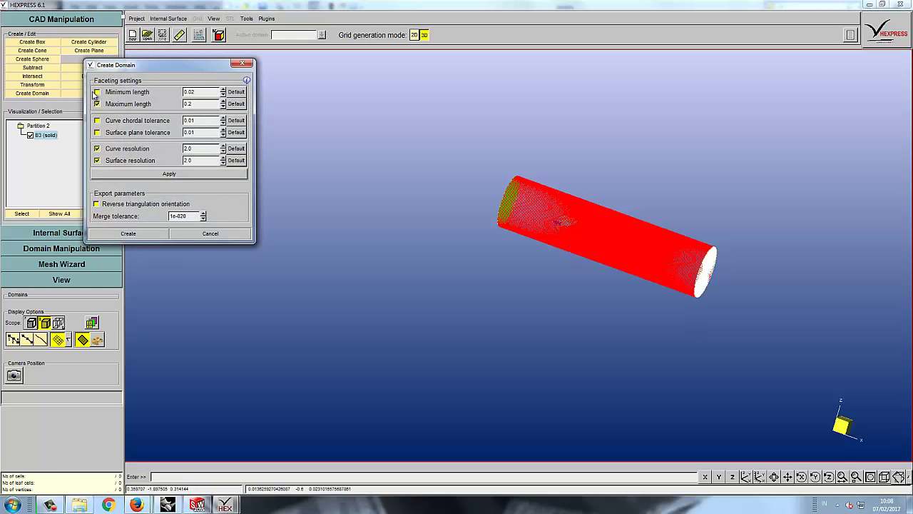
left_click(97, 120)
left_click(97, 132)
left_click(180, 175)
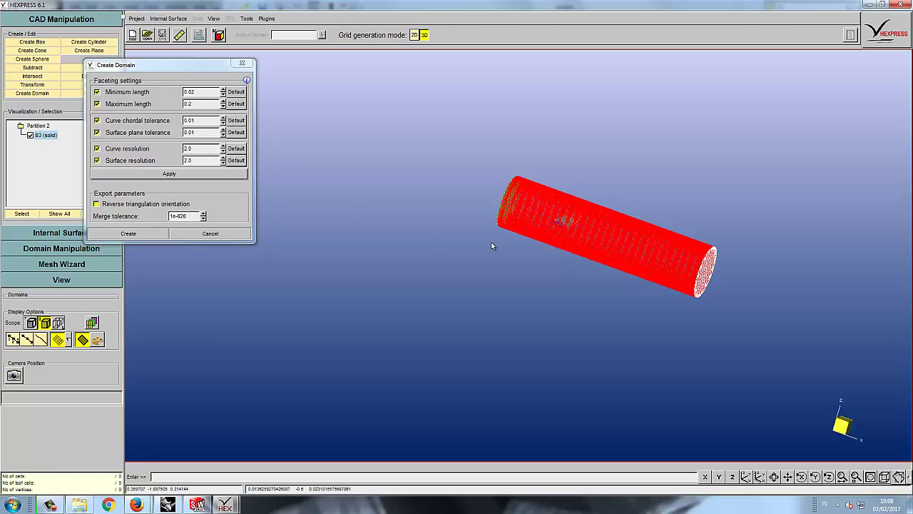
Set both the curve resolution and the surface resolution to 10 and apply the faceting
scroll(571, 222, "up", 5)
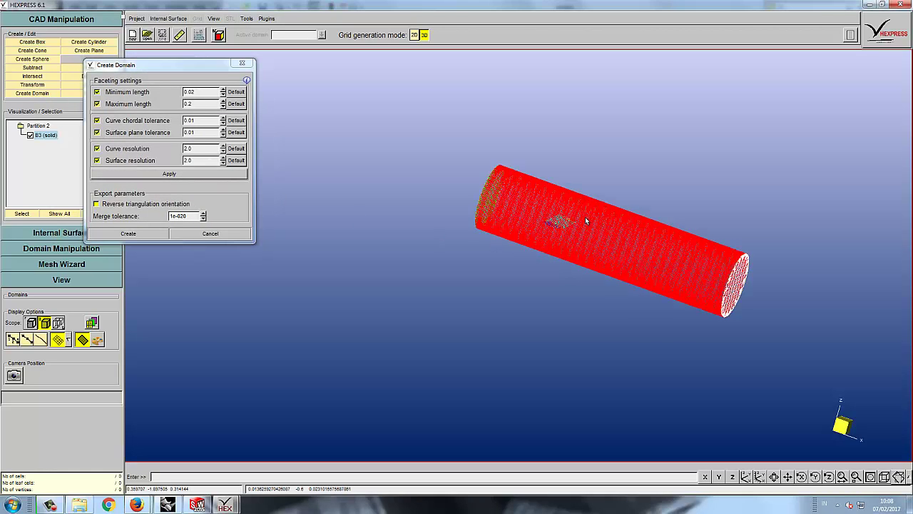
scroll(540, 231, "up", 5)
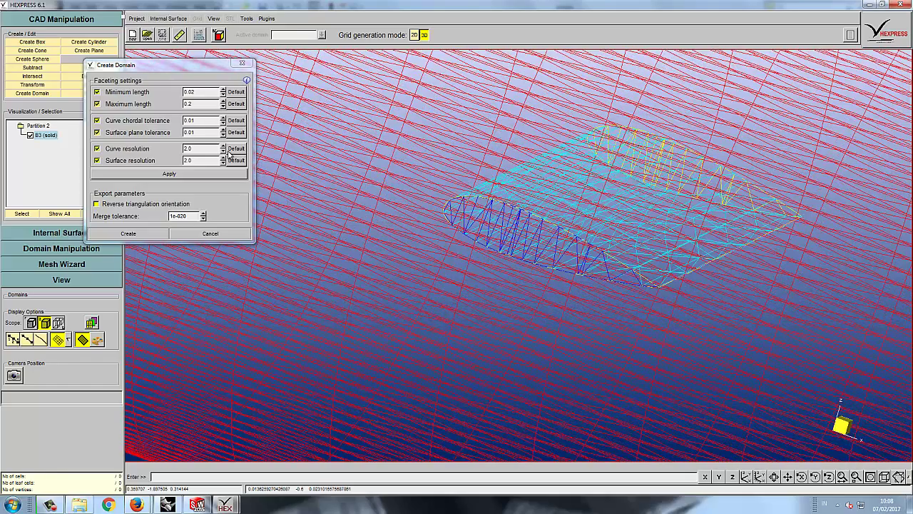
left_click_drag(193, 148, 168, 148)
type("10")
left_click(179, 175)
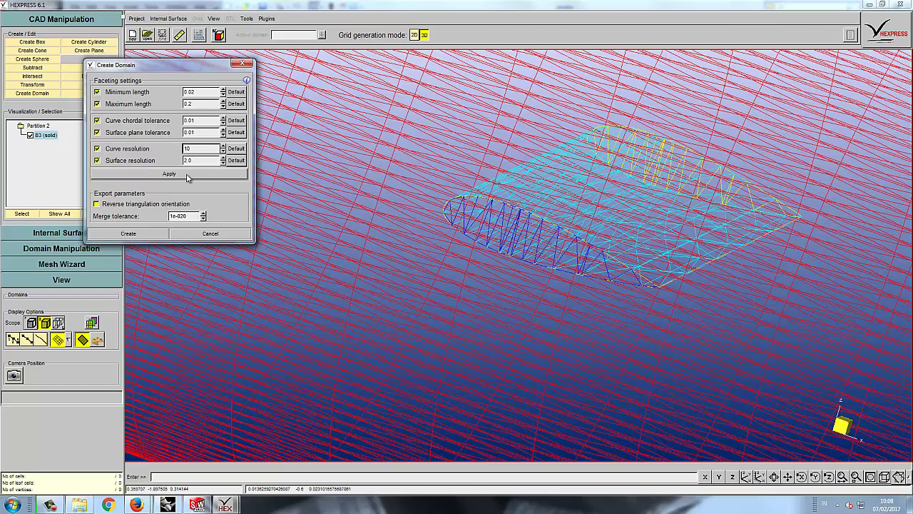
left_click_drag(195, 160, 176, 161)
type("10")
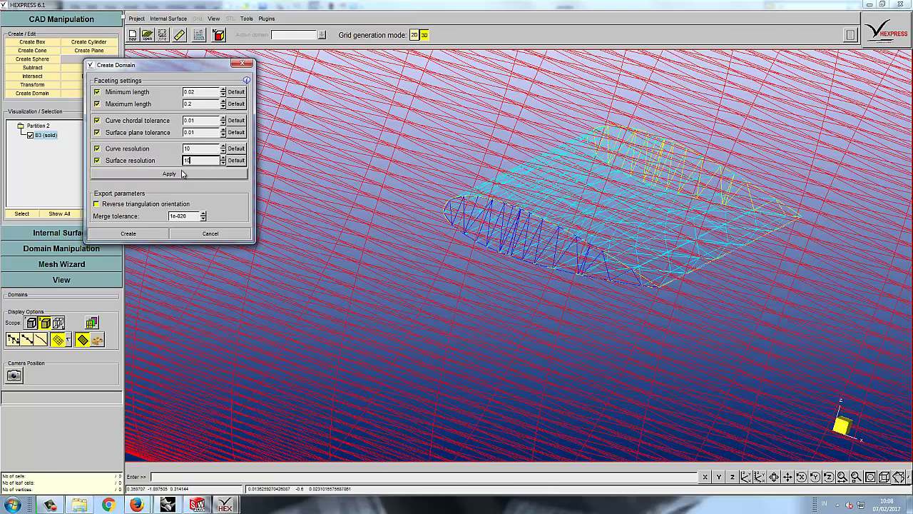
left_click(183, 173)
Set the surface resolution to 20 and reapply the faceting
left_click_drag(193, 160, 174, 162)
key("BackSpace")
key("BackSpace")
type("20")
left_click(169, 174)
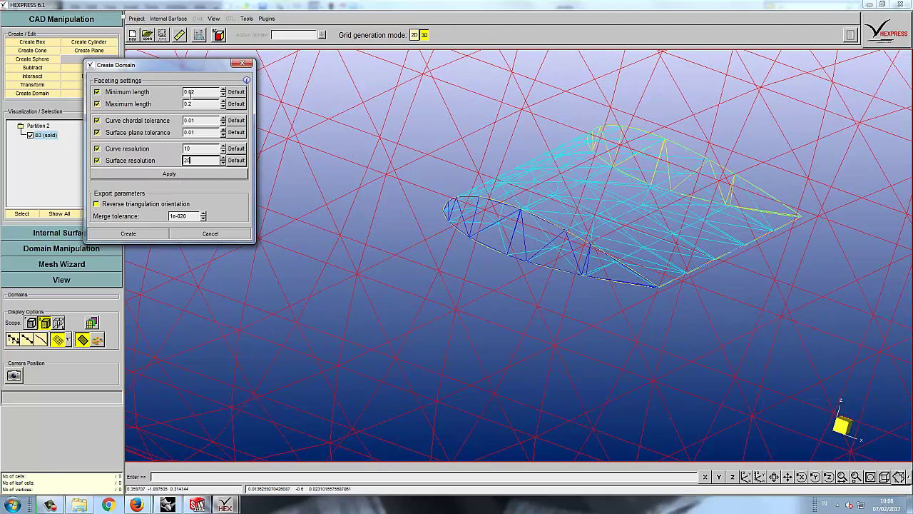
Try progressively smaller maximum facet lengths down to 0.02, applying the faceting each time
left_click(190, 103)
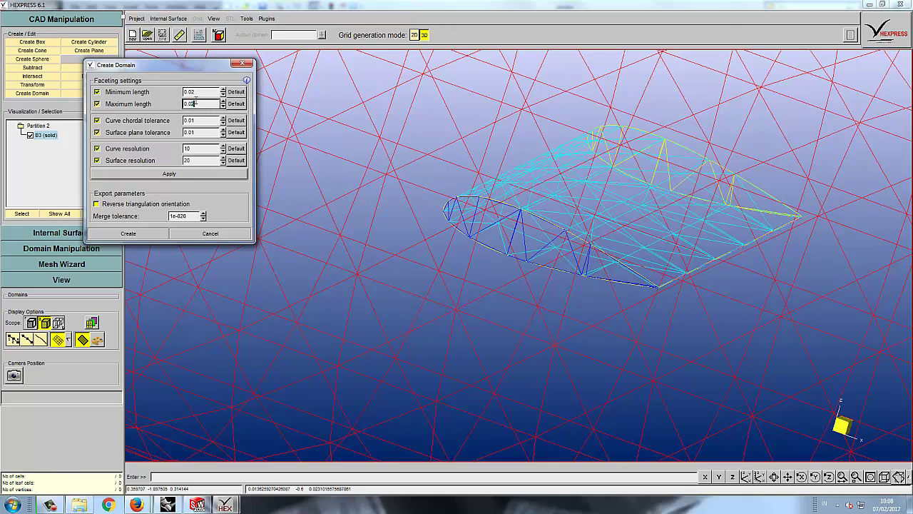
left_click(169, 174)
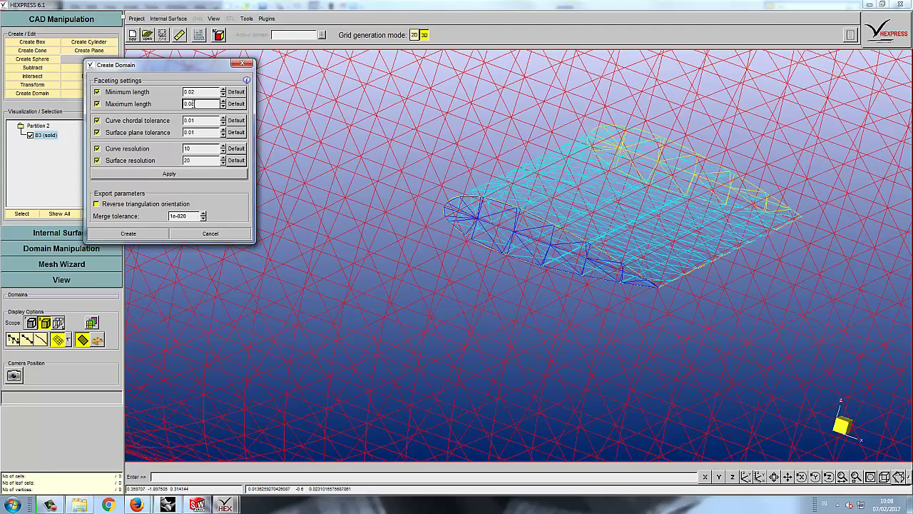
left_click(183, 175)
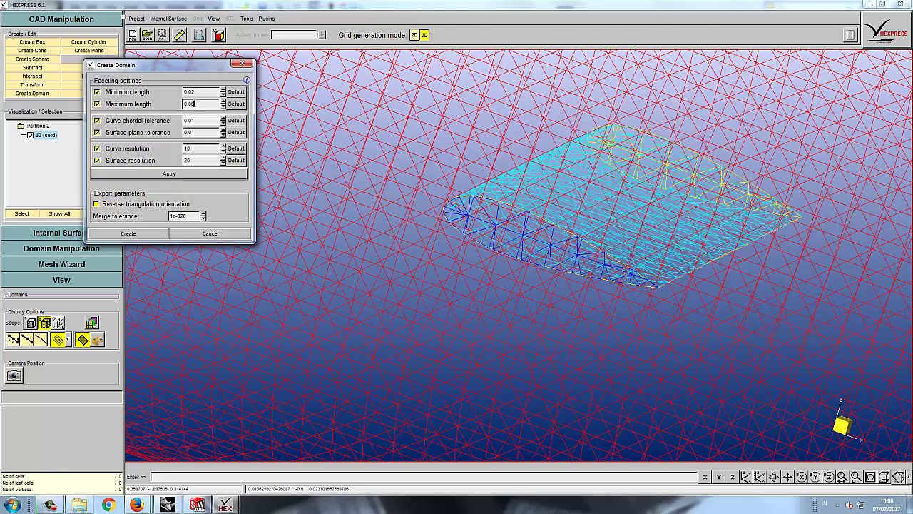
left_click(171, 175)
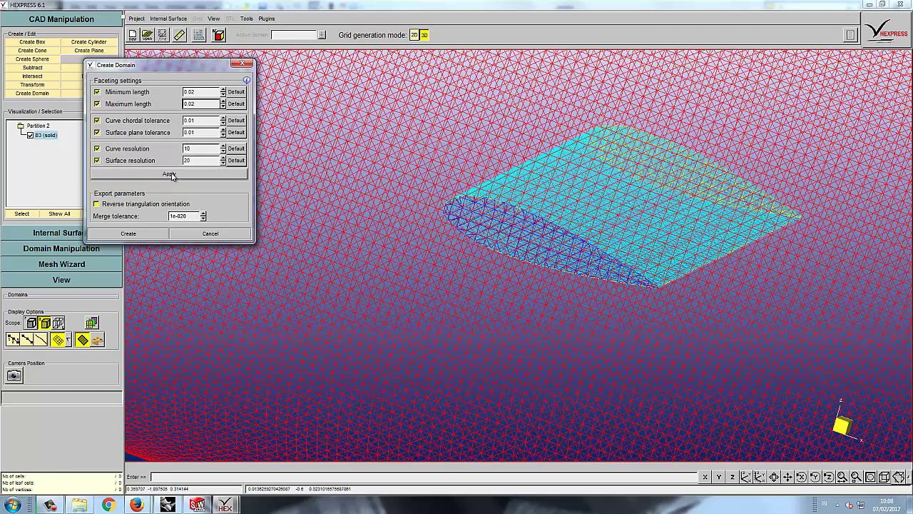
Set both the minimum and maximum facet length to 0.01 and apply, to refine the triangulation at the wing's trailing edge
scroll(705, 251, "up", 6)
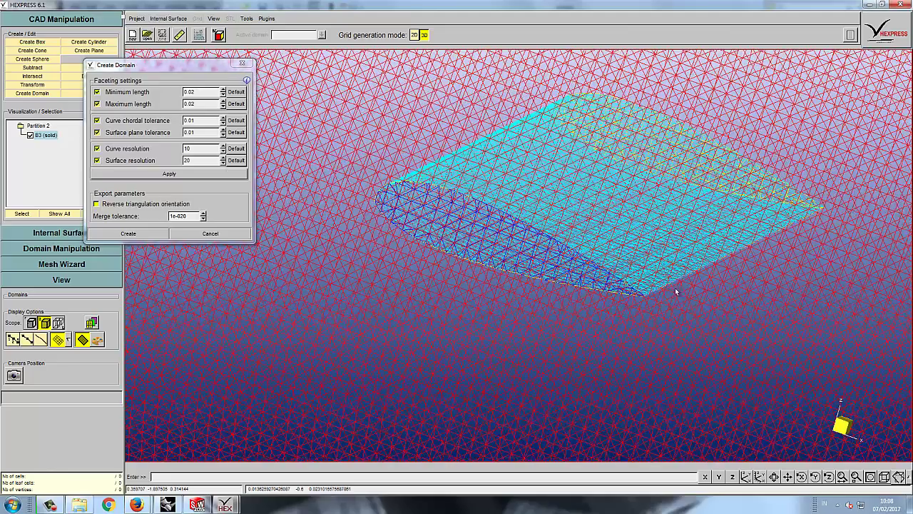
scroll(622, 278, "up", 4)
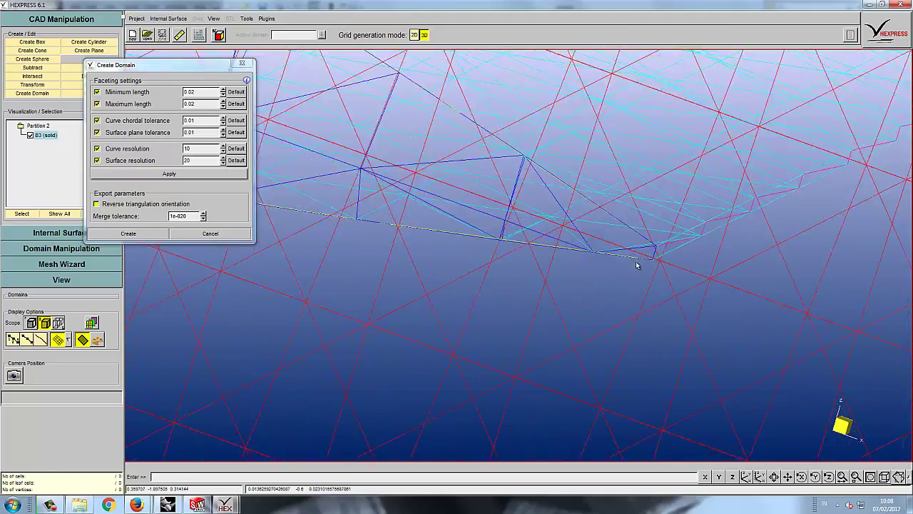
double_click(191, 92)
type("0.01")
double_click(192, 103)
type("0.01")
left_click(177, 173)
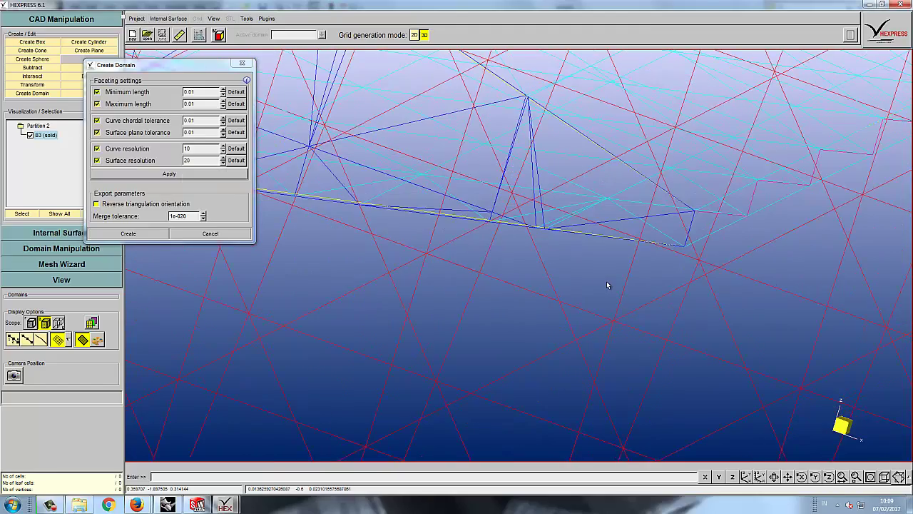
Examine the triangulation from the wing's trailing edge out to the whole cylinder
scroll(607, 283, "down", 5)
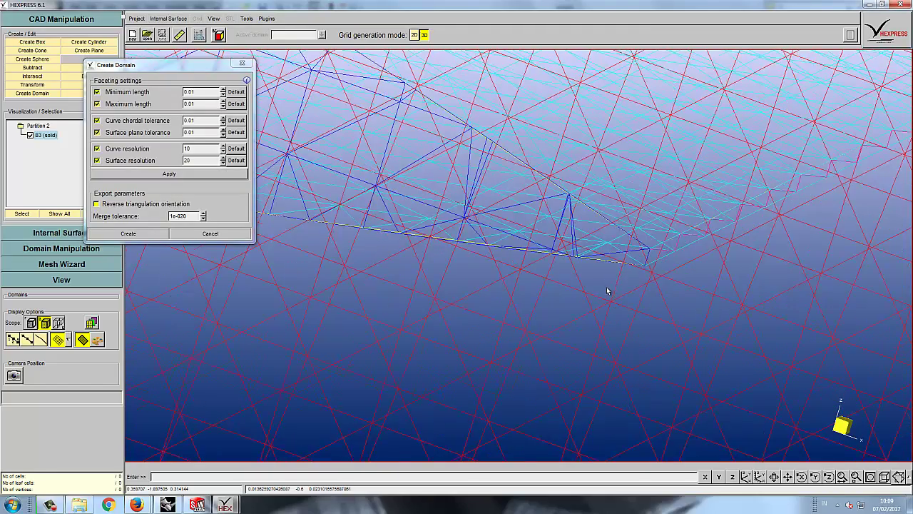
scroll(606, 286, "down", 5)
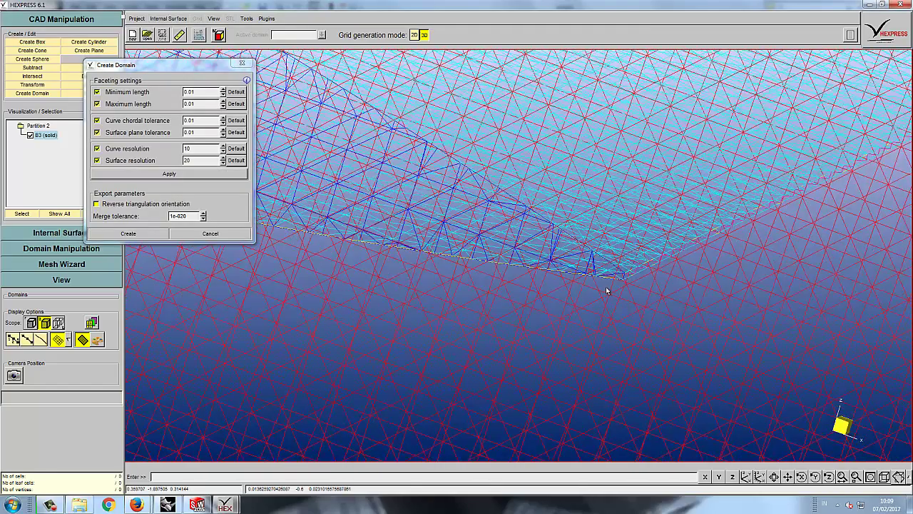
scroll(606, 290, "down", 4)
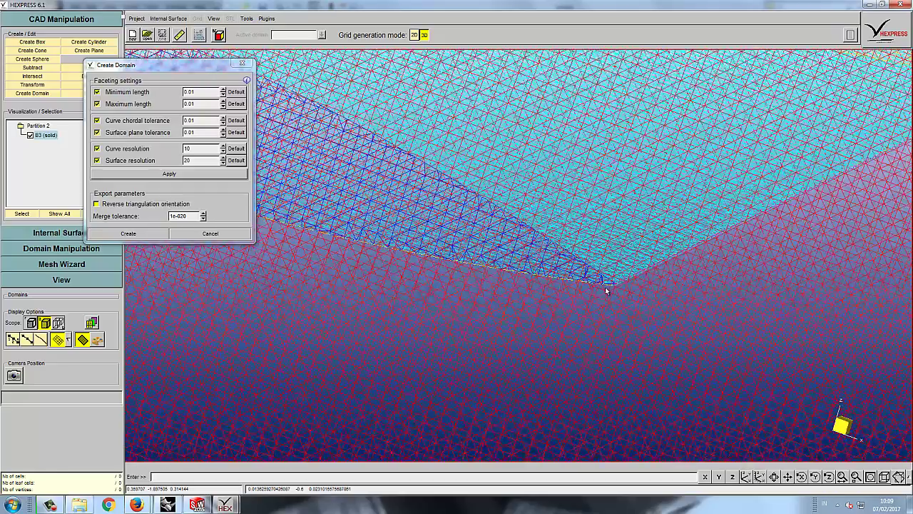
scroll(605, 289, "down", 5)
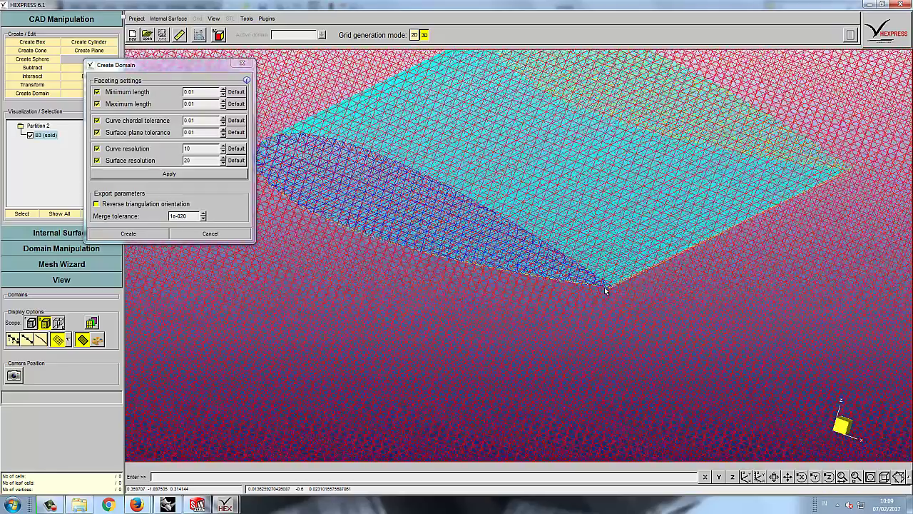
scroll(606, 290, "down", 5)
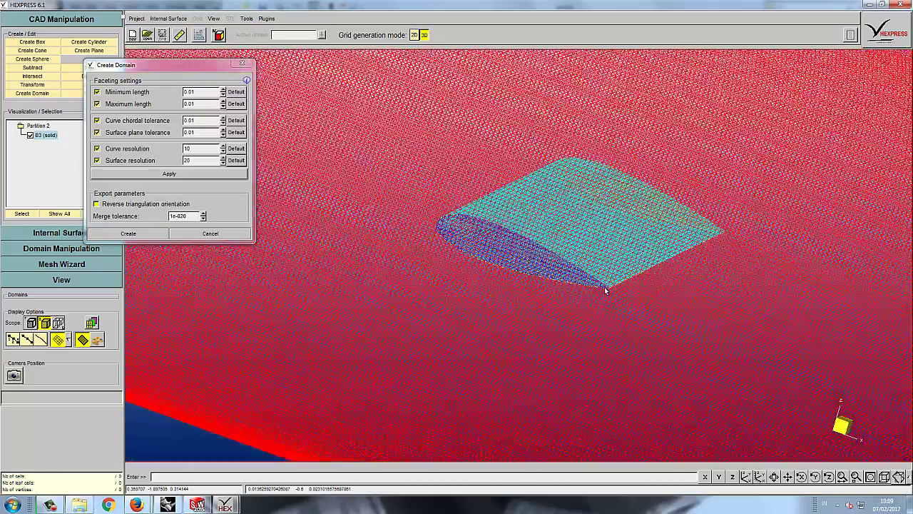
scroll(606, 290, "down", 5)
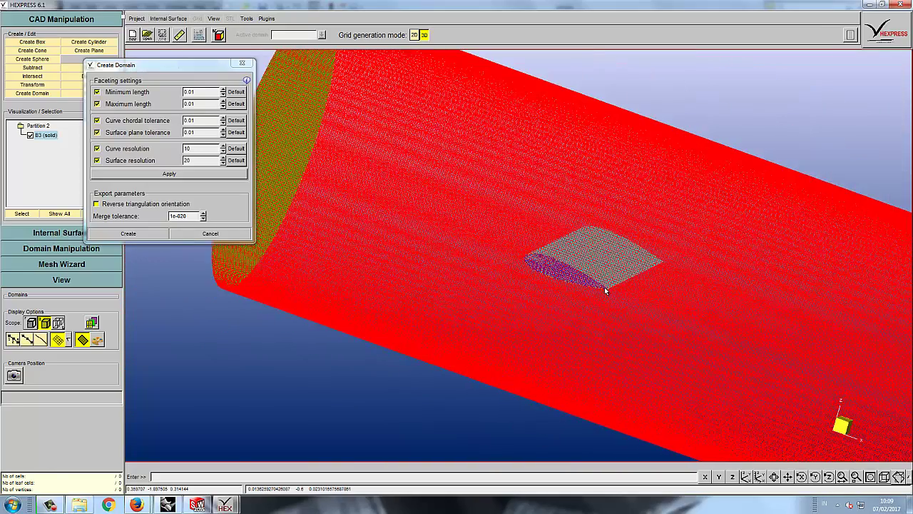
middle_click_drag(589, 284, 775, 294)
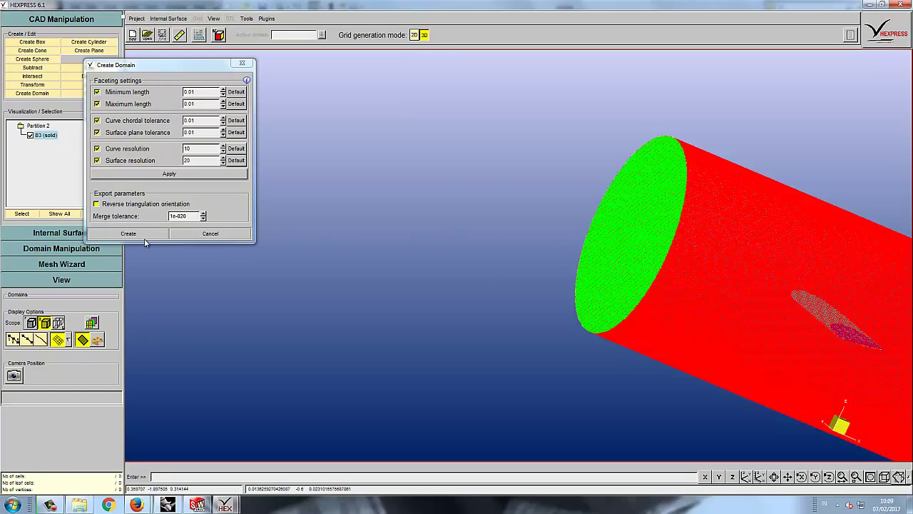
Create the domain, save it as "Tabung Foil" in the jangka folder, and import it
left_click(129, 234)
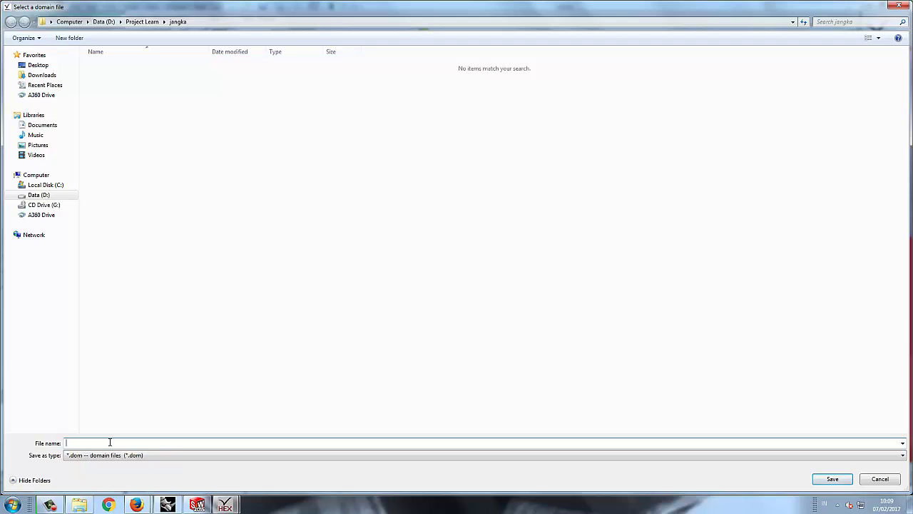
type("abo")
key("BackSpace")
type("ung Foil")
key("Return")
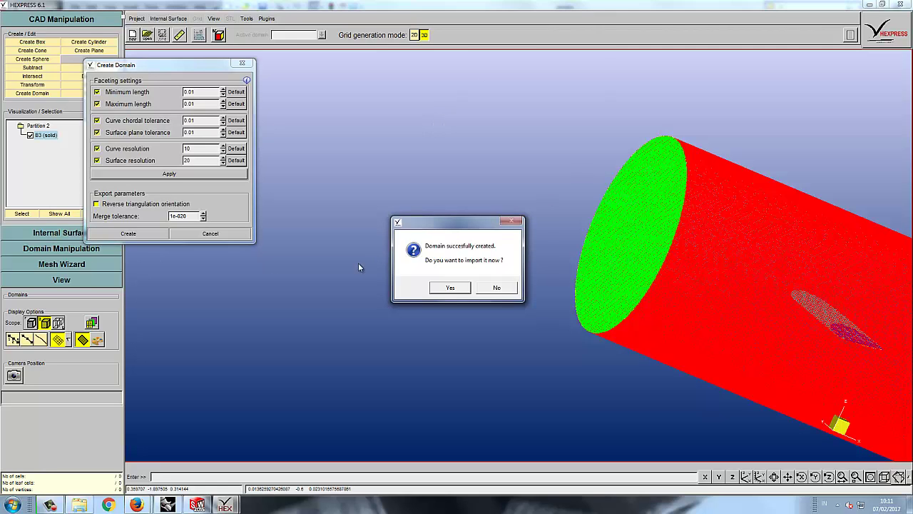
left_click(439, 286)
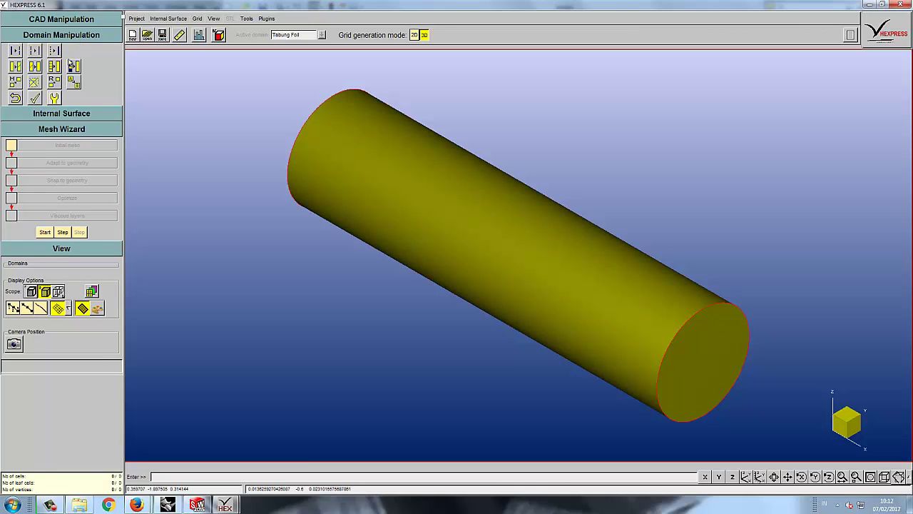
Hide the domain's shading and, in the boundary conditions settings, name the cylinder end face farther from the wing "Outlet"
left_click(82, 308)
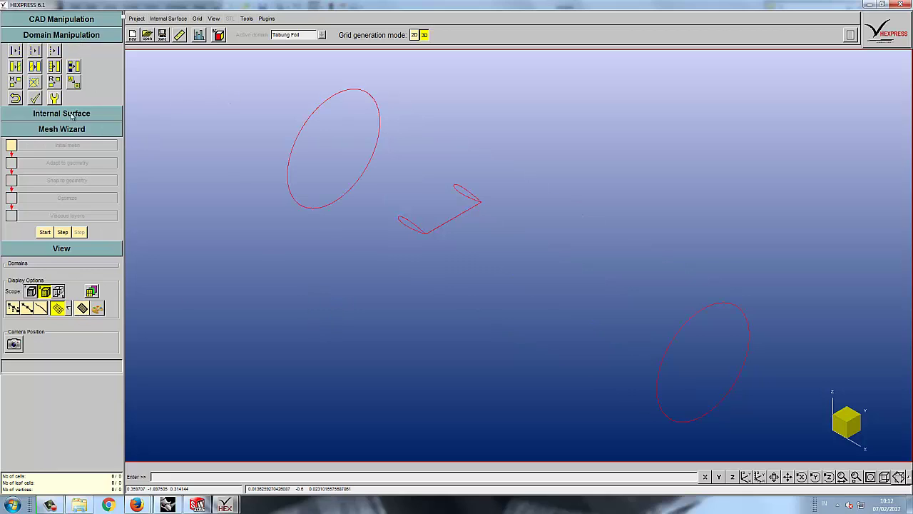
left_click(36, 37)
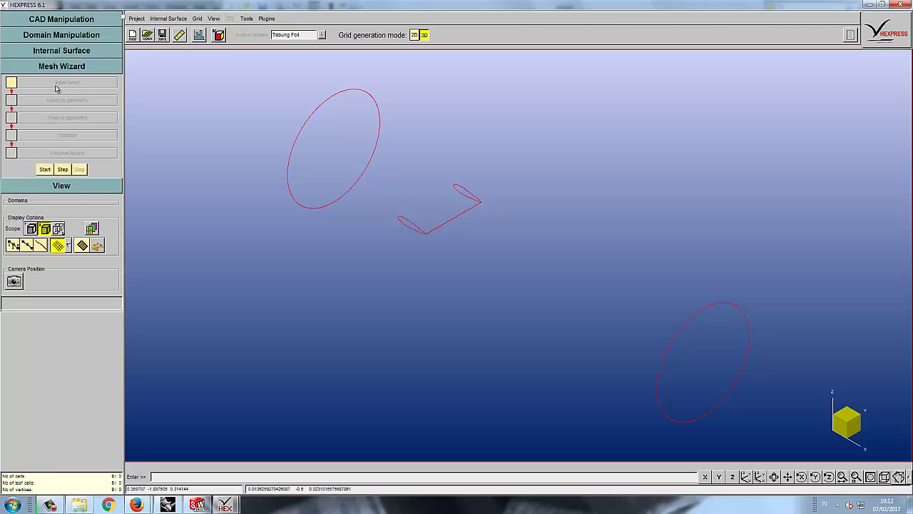
left_click(218, 36)
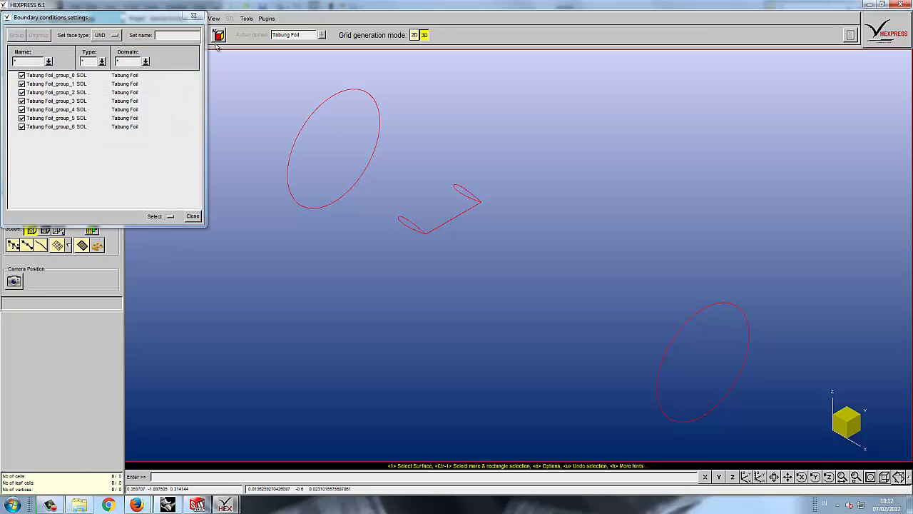
left_click(49, 76)
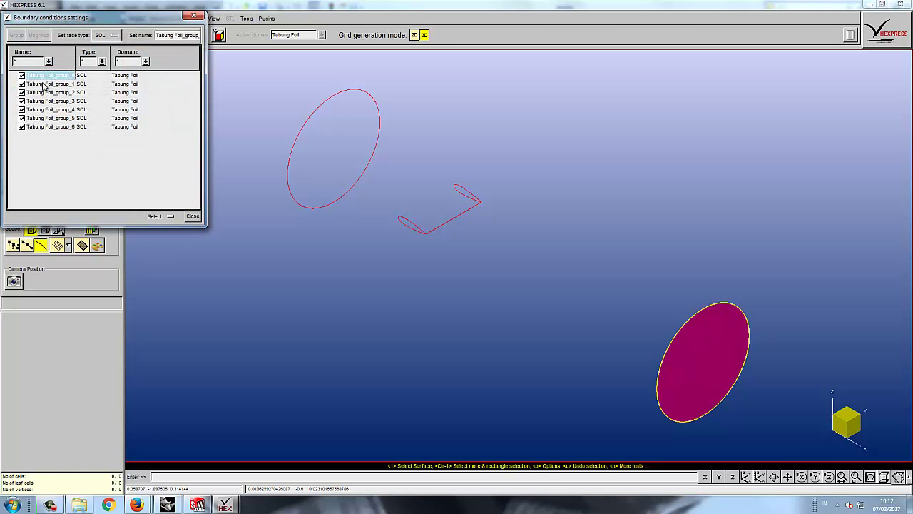
triple_click(179, 36)
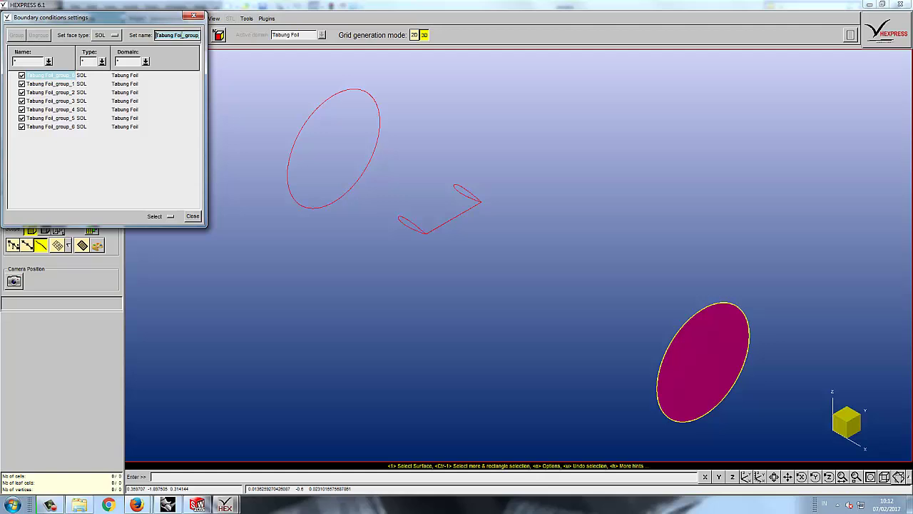
type("Outlet")
key("Return")
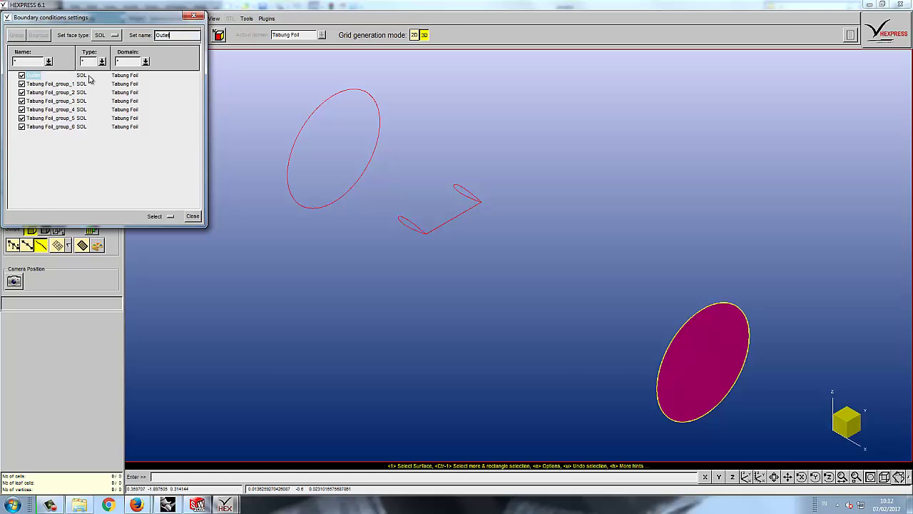
Name the cylinder end face nearer the wing "Inlet" in the boundary conditions
left_click(62, 85)
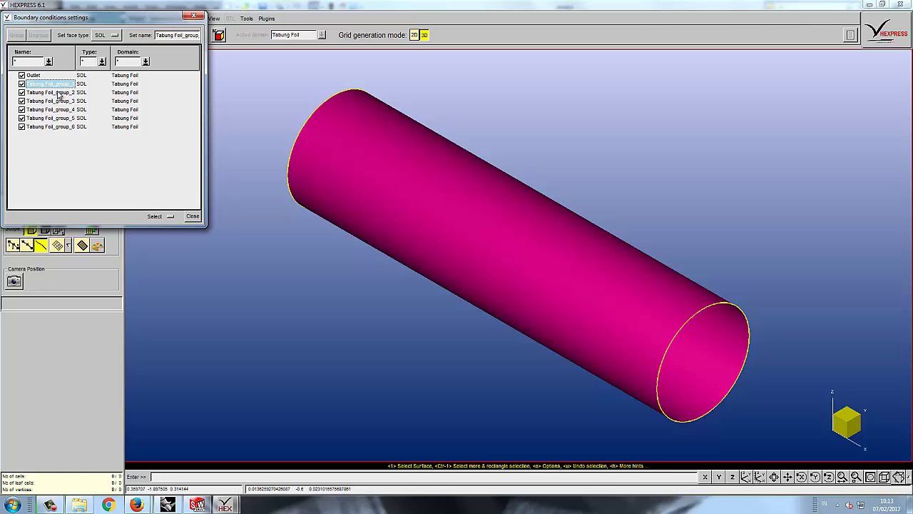
left_click(58, 93)
triple_click(186, 33)
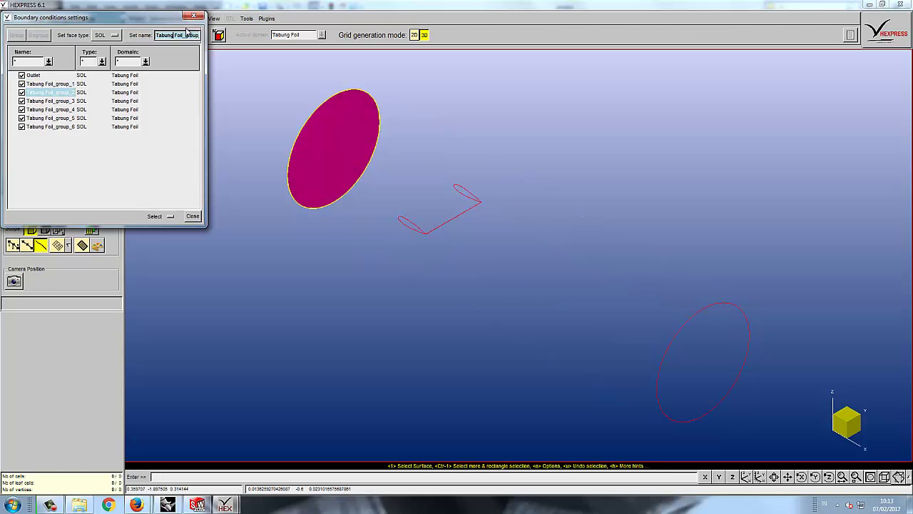
type("Inlet")
key("Return")
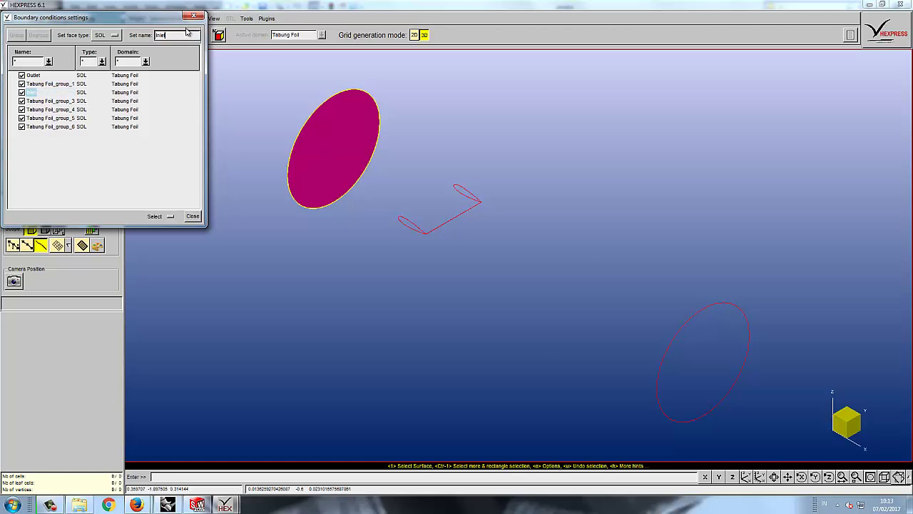
Name the wing's near tip face, Tabung Foil_group_3, "Foil"
left_click(50, 102)
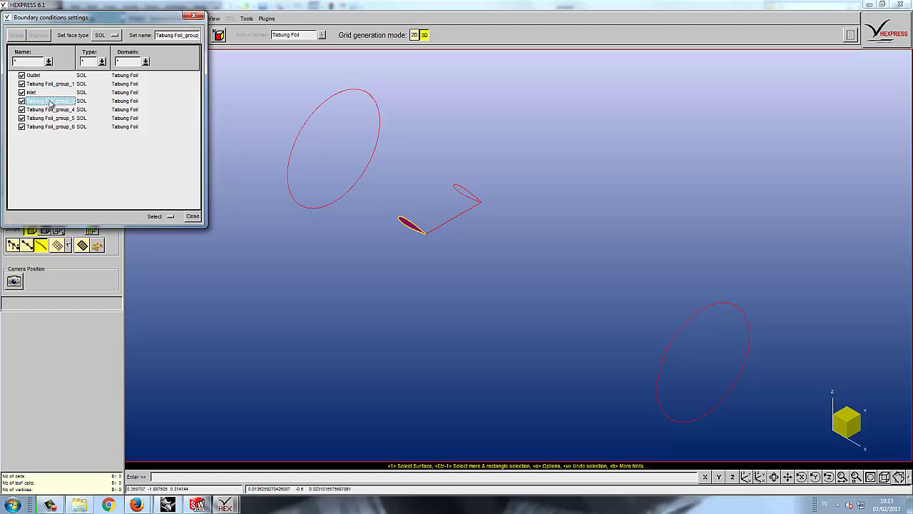
triple_click(173, 35)
type("F")
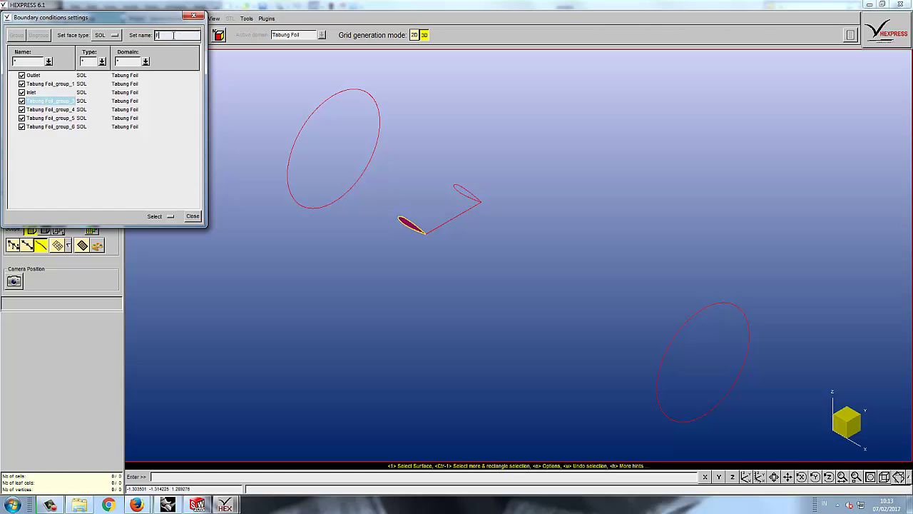
type("oil")
key("Return")
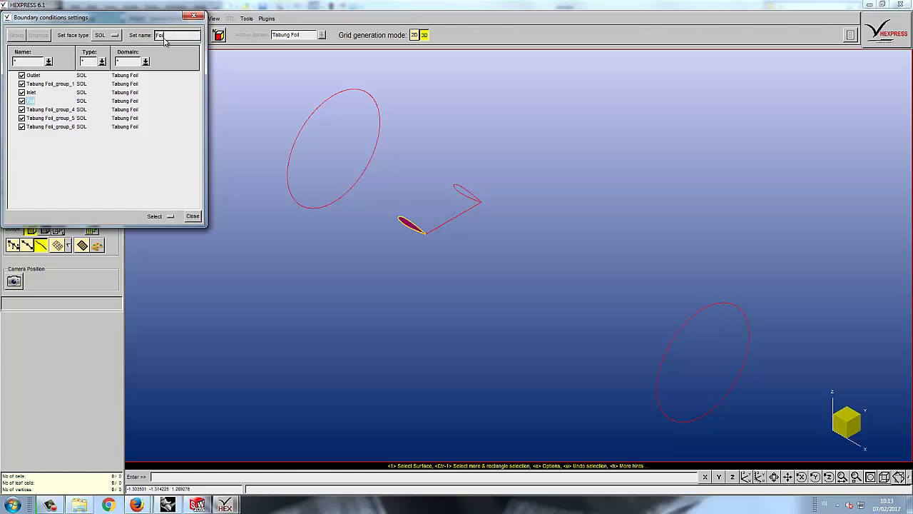
Name both the wing's main curved surface and its narrow trailing-edge face "Foil Surface"
left_click(50, 109)
triple_click(166, 35)
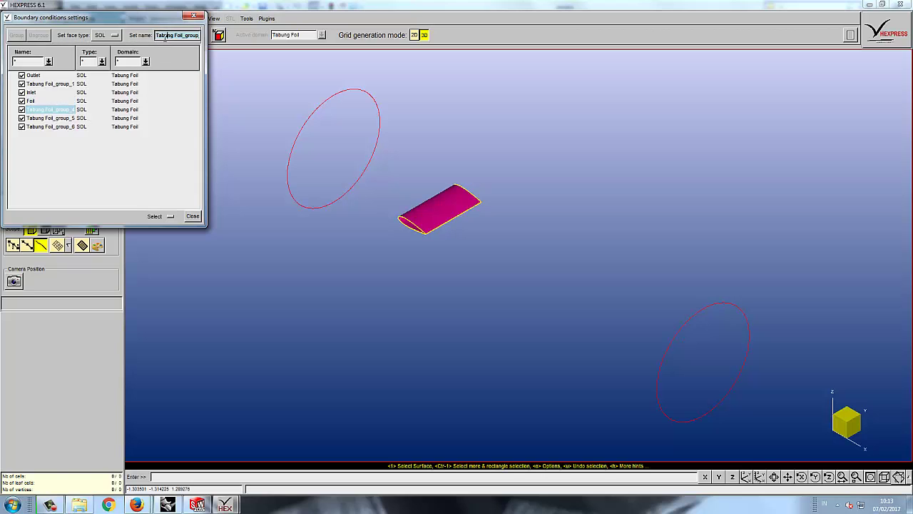
type("I")
key("Return")
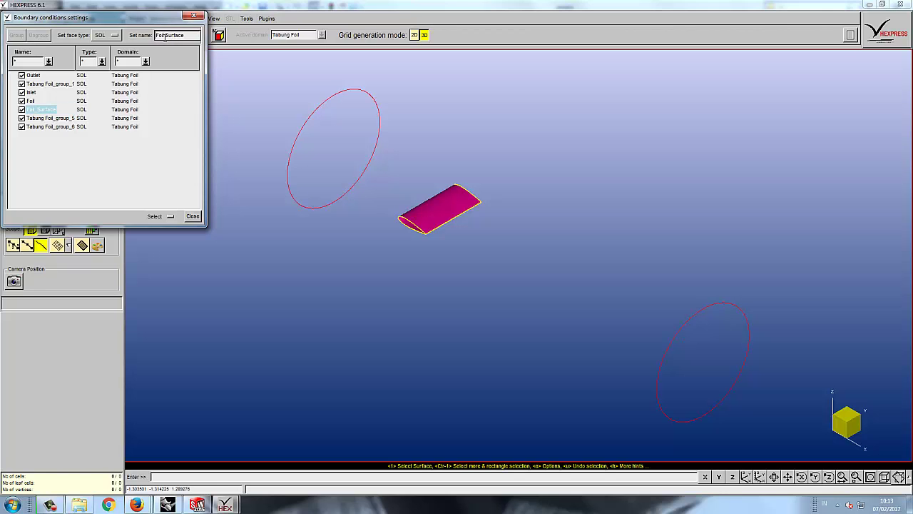
left_click(52, 119)
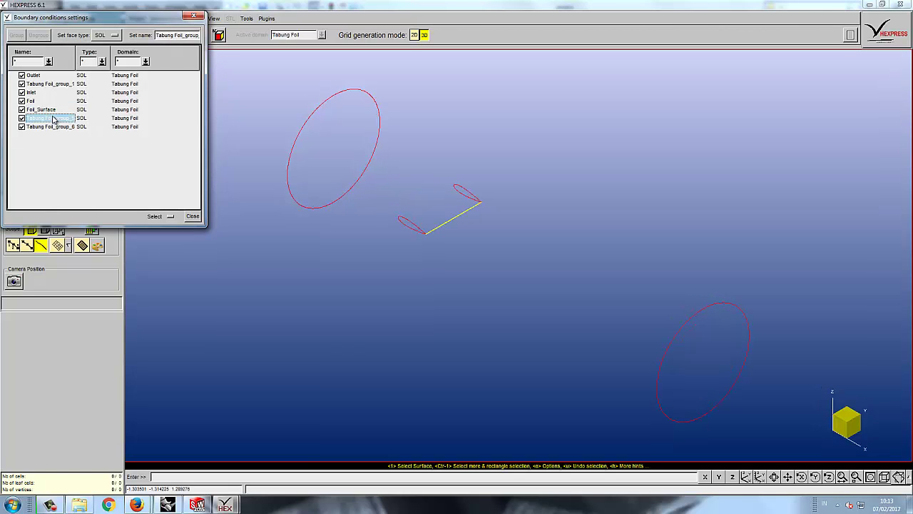
triple_click(173, 35)
type("Foil Surface")
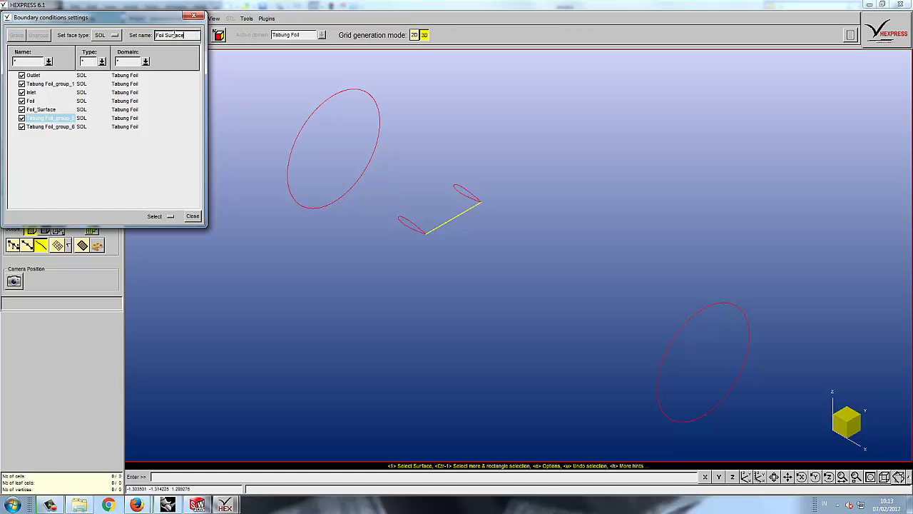
key("Return")
Name the wing's opposite tip face, Tabung Foil_group_6, "Foil"
left_click(54, 128)
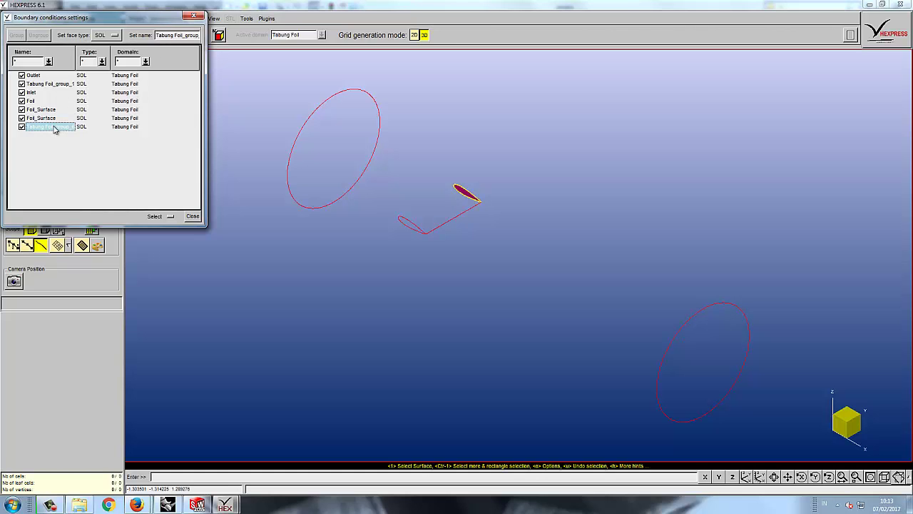
triple_click(162, 37)
type("Foil")
key("Return")
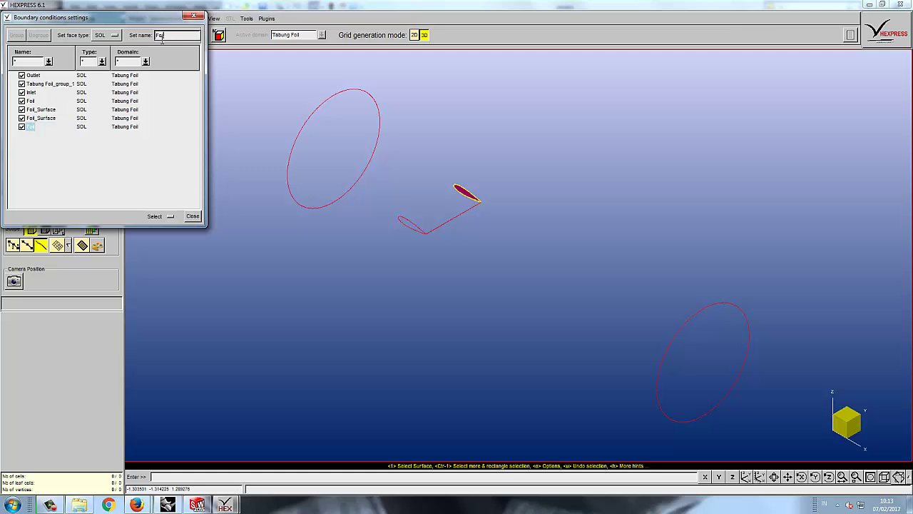
Name the cylinder's lateral surface, Tabung Foil_group_1, "Wall"
left_click(61, 83)
triple_click(170, 35)
type("Wall")
key("Return")
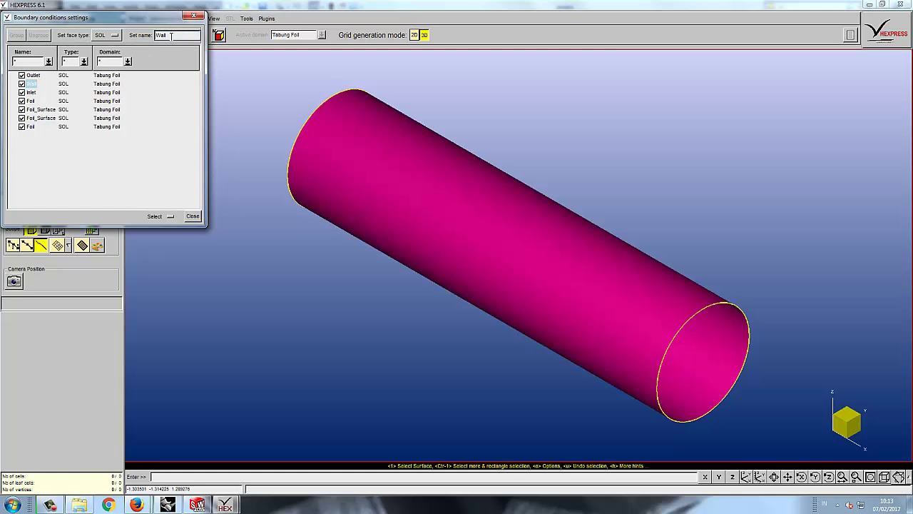
Set the face type of the Outlet boundary to OUT
left_click(32, 76)
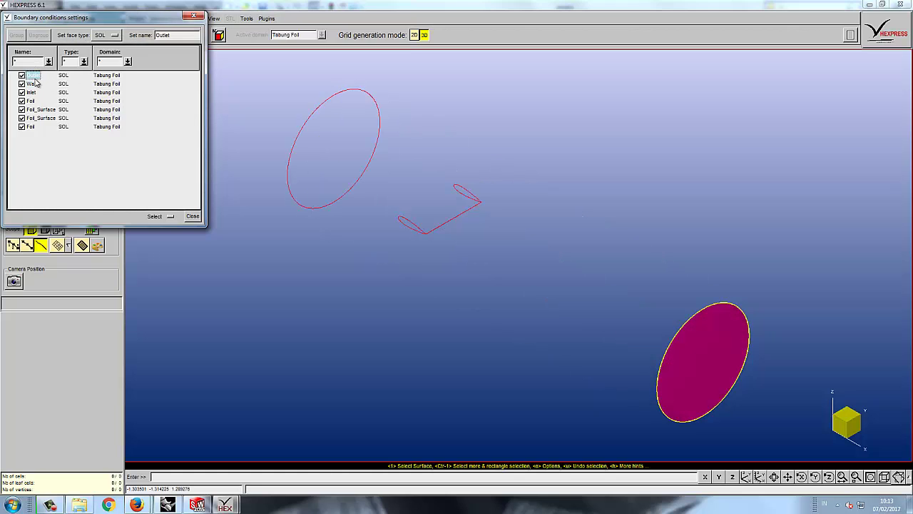
left_click(34, 84)
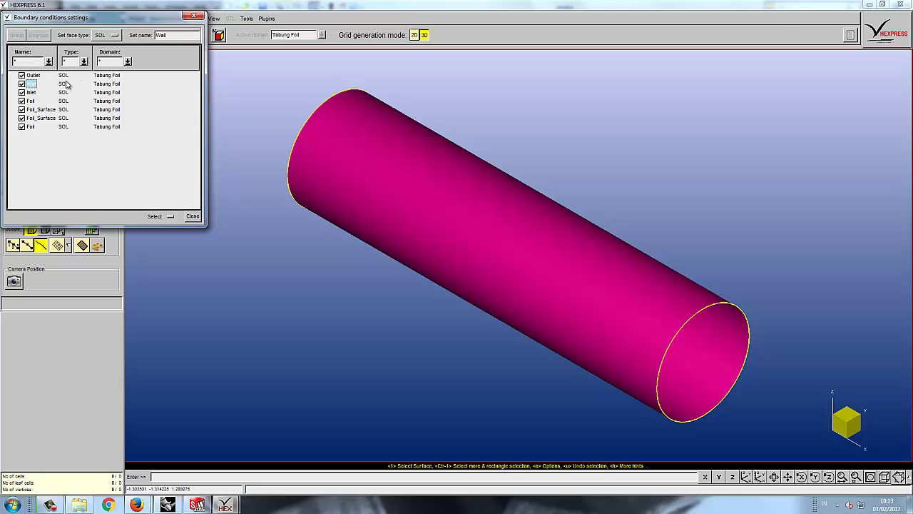
left_click(66, 75)
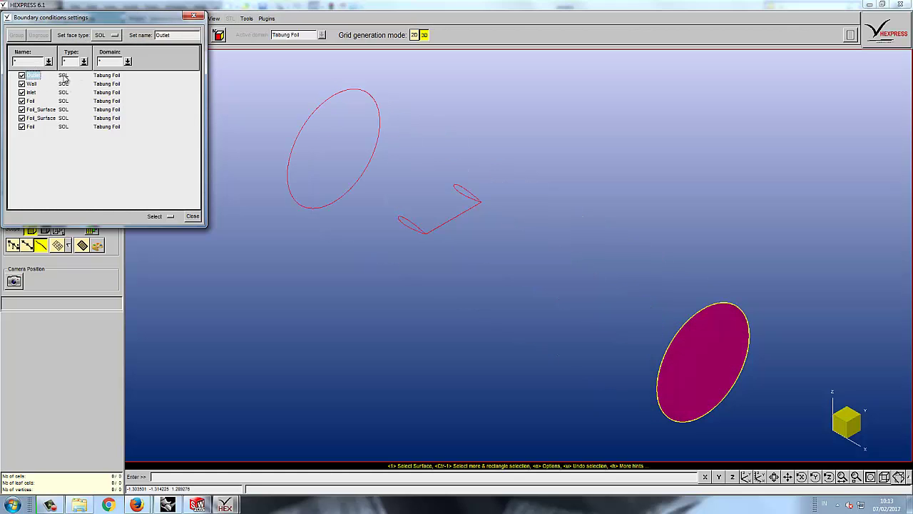
left_click(112, 36)
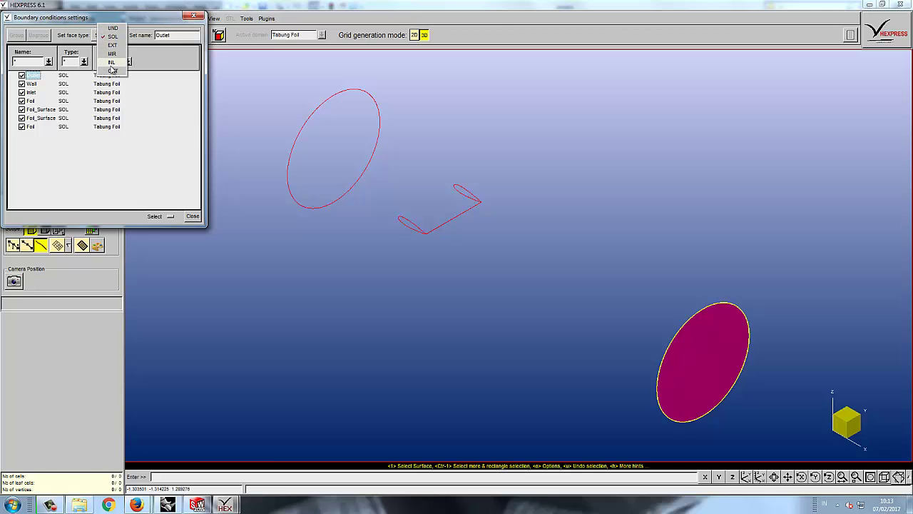
left_click(110, 64)
left_click(113, 35)
left_click(113, 48)
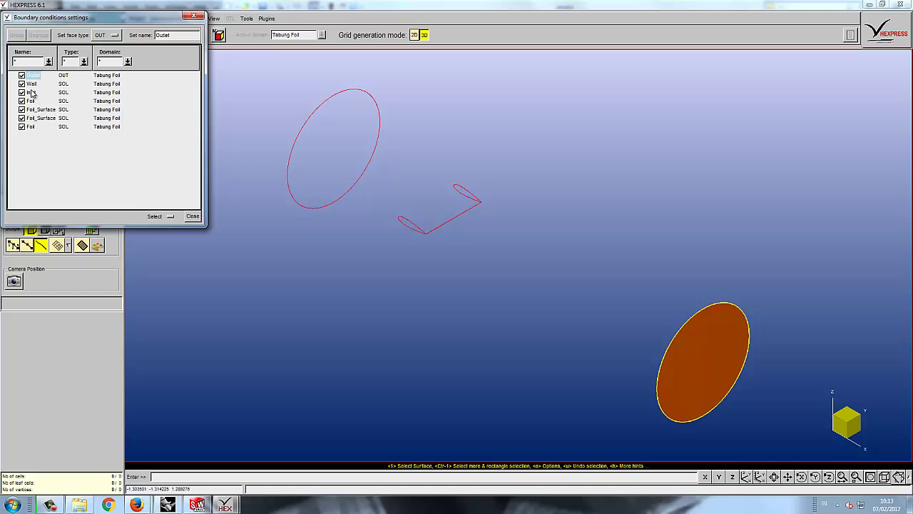
Set the face type of the Inlet boundary to INL
left_click(51, 91)
left_click(112, 36)
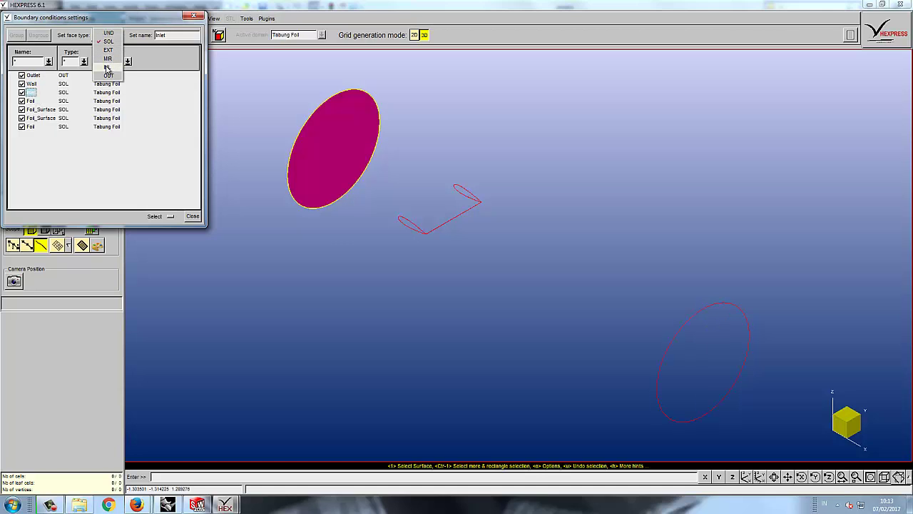
left_click(107, 67)
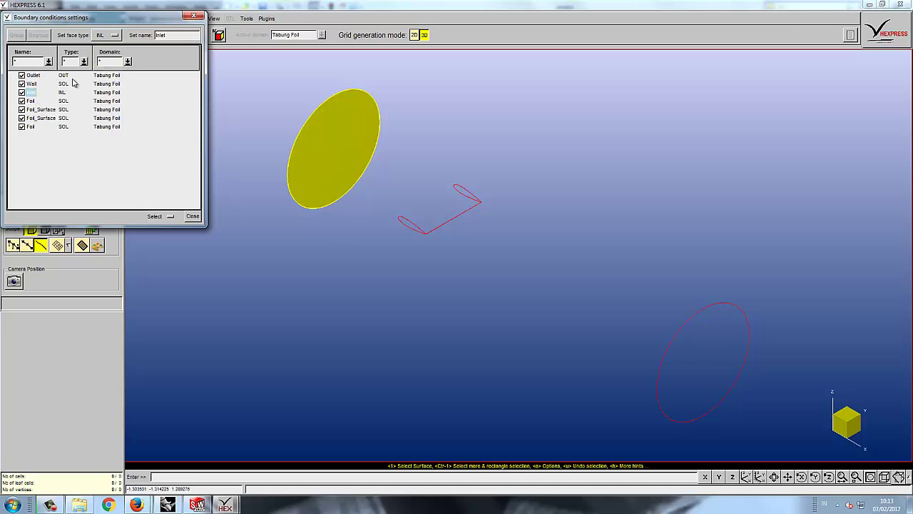
Check the name and face type of the wall, foil and inlet boundaries one by one, and close the boundary conditions settings
left_click(33, 84)
left_click(31, 101)
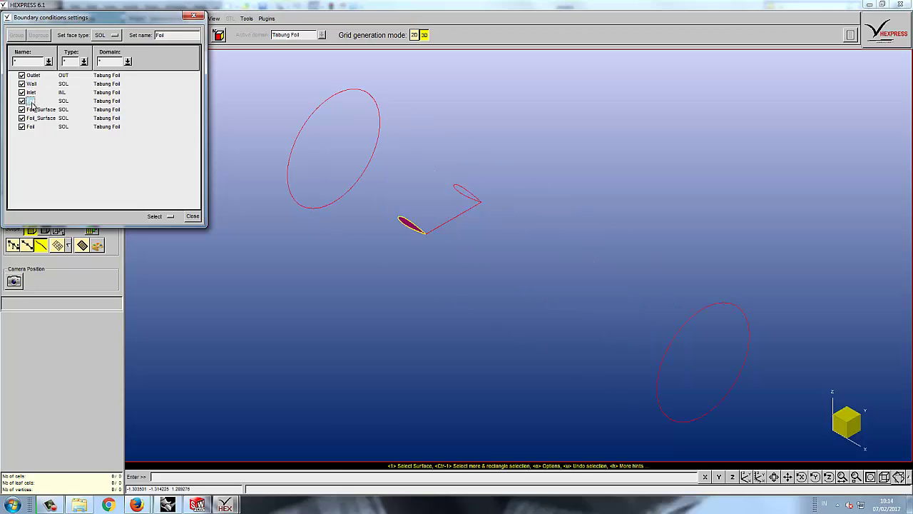
left_click(36, 109)
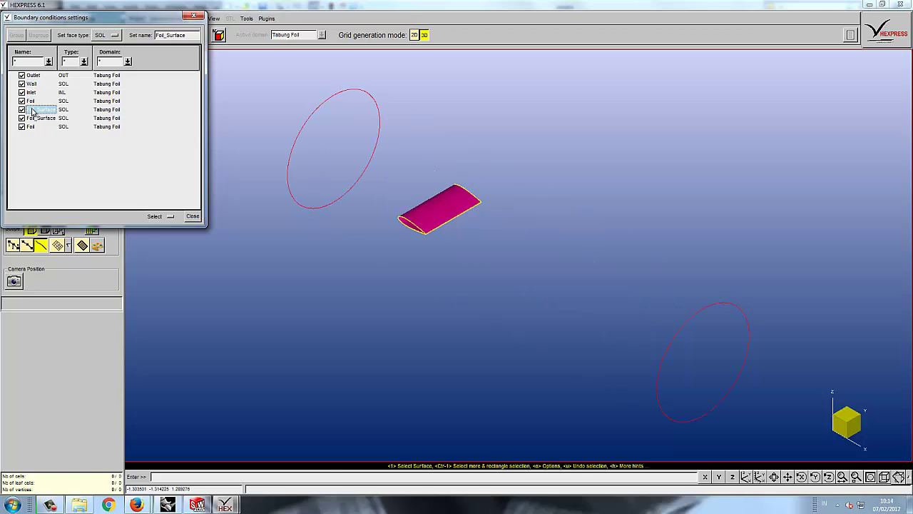
left_click(32, 119)
left_click(32, 126)
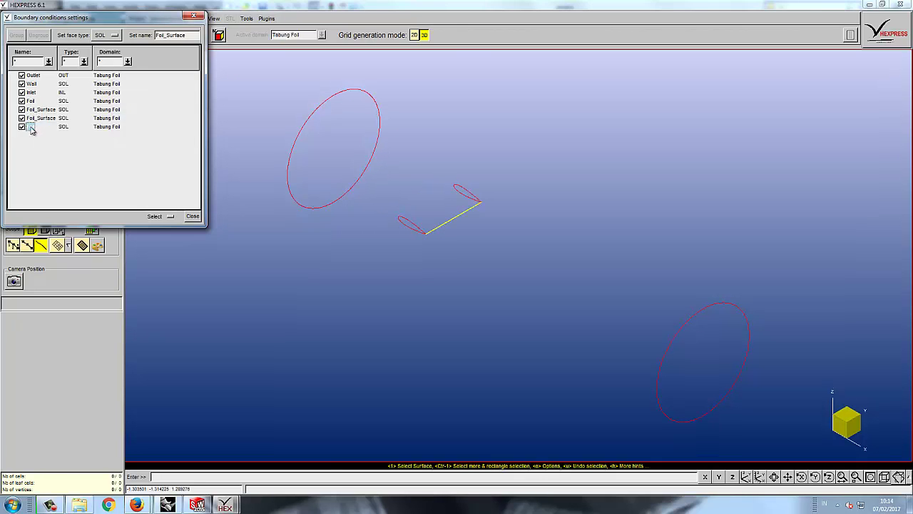
left_click(33, 117)
left_click(36, 100)
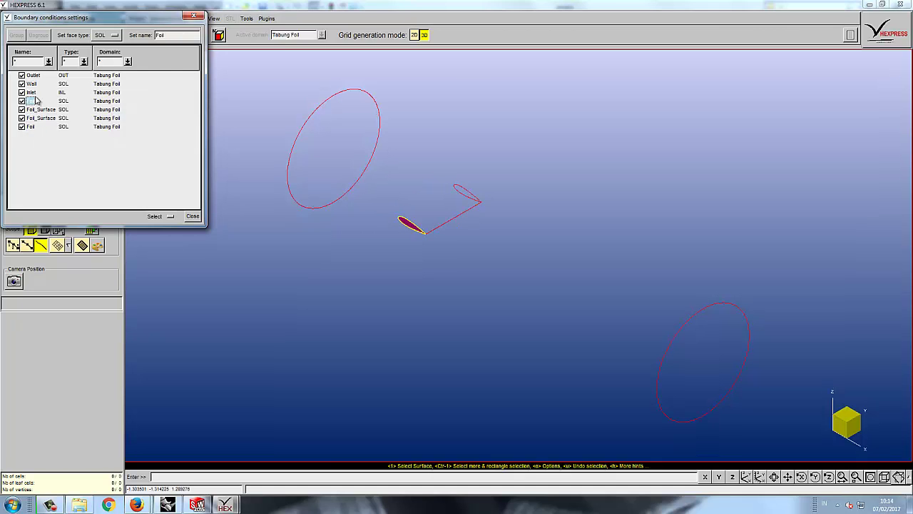
left_click(34, 92)
left_click(34, 84)
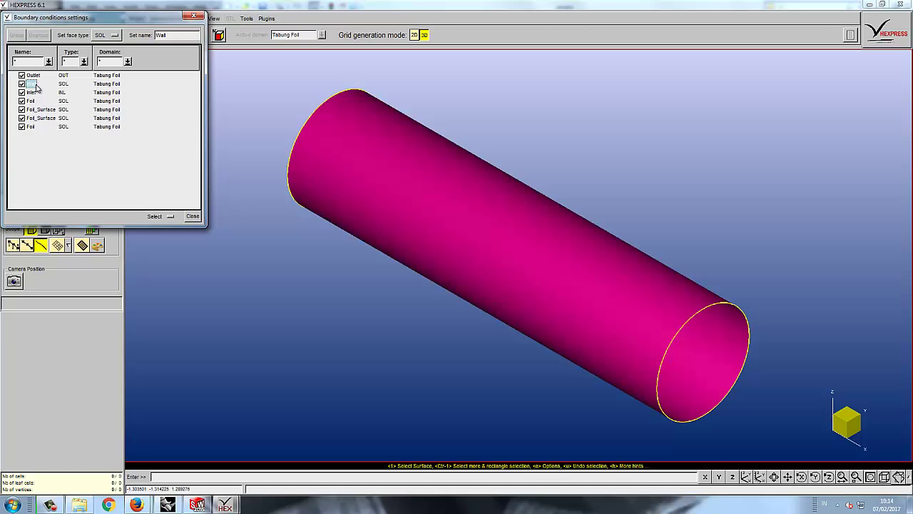
left_click(192, 216)
Generate the initial mesh by subdividing the domain bounding box into 24 × 6 × 6 cells, and display its grid
left_click(12, 83)
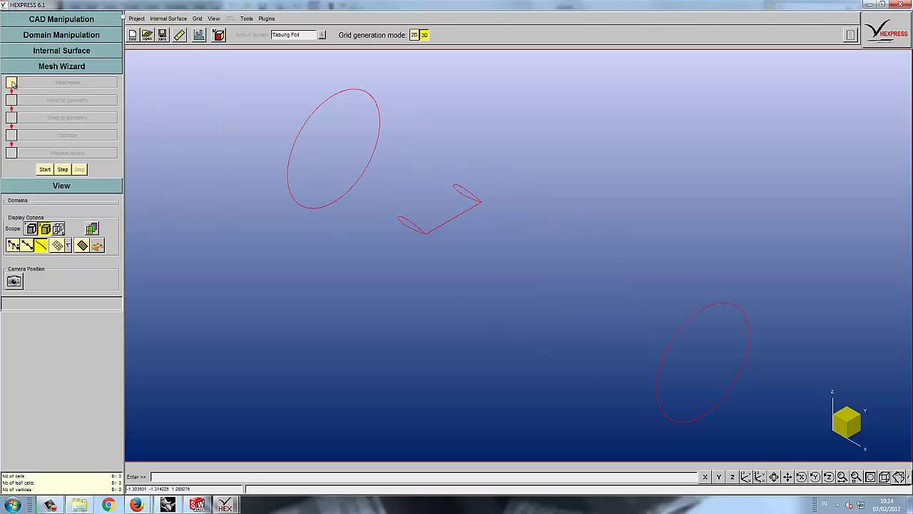
left_click(43, 87)
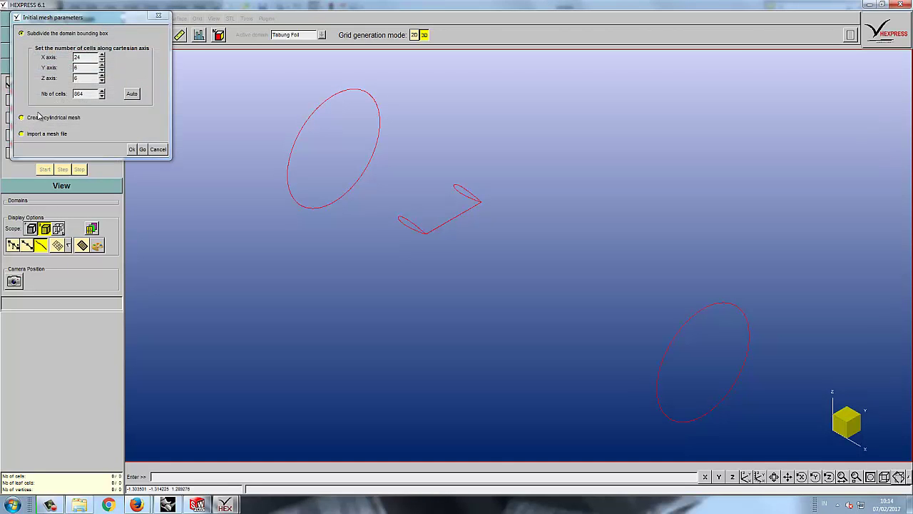
left_click(143, 149)
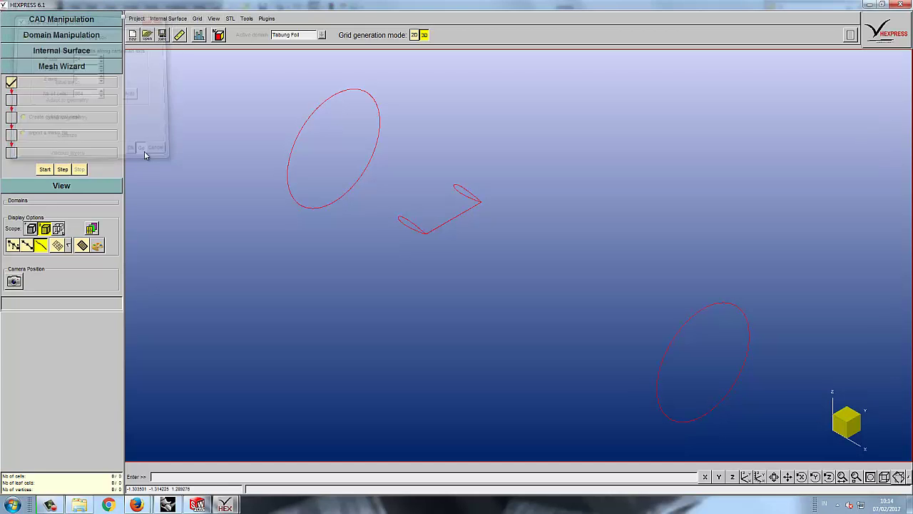
left_click(61, 246)
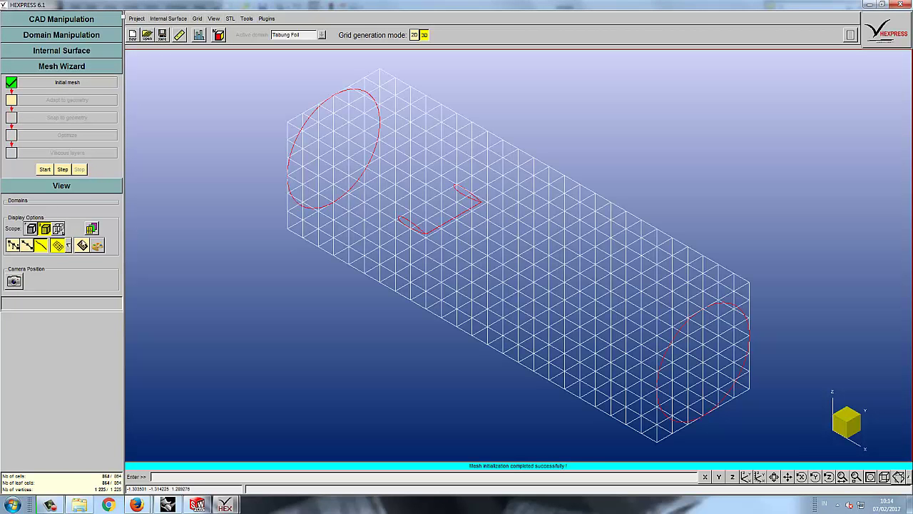
Show the initial mesh with shaded cells, and adapt it to the geometry with a global maximum of 3 refinements
left_click(82, 245)
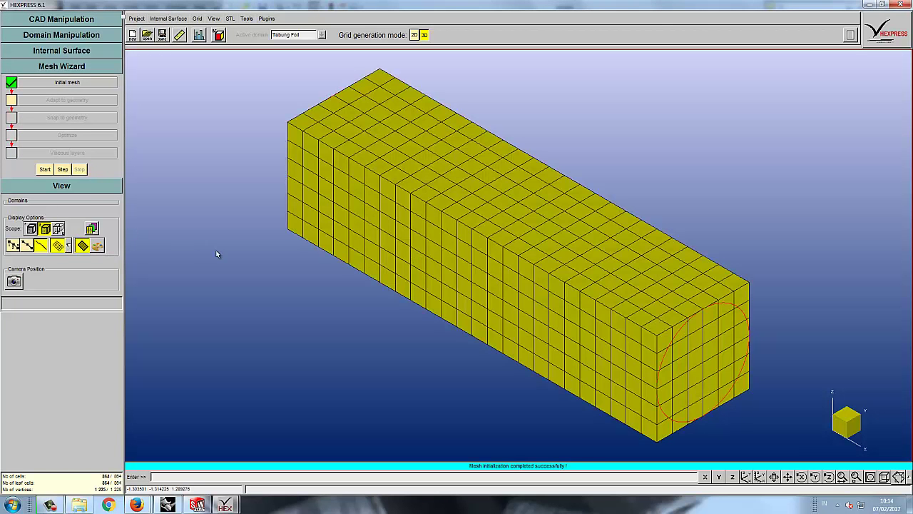
left_click_drag(407, 325, 581, 319)
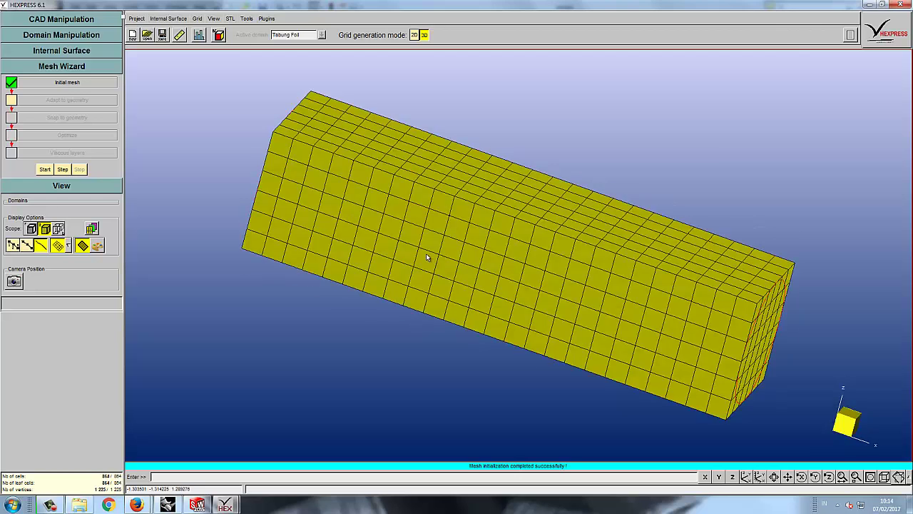
left_click(12, 100)
left_click(31, 100)
double_click(104, 63)
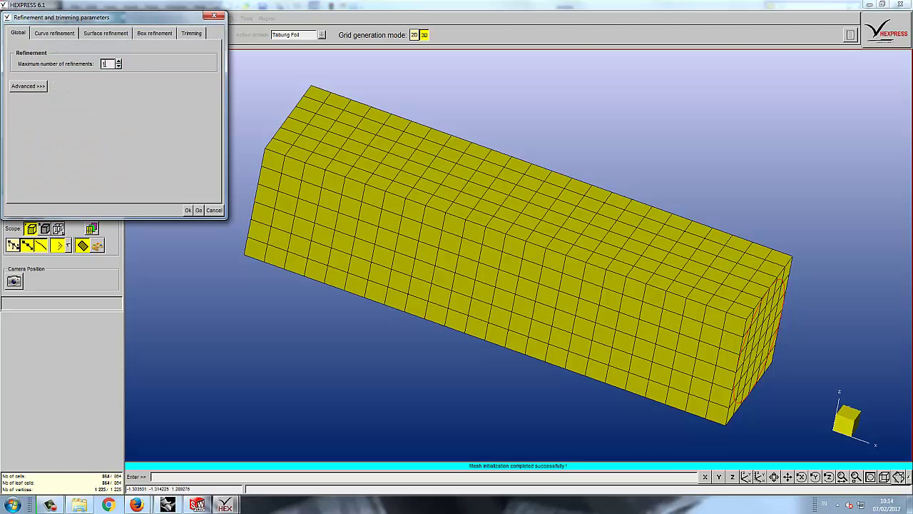
type("3")
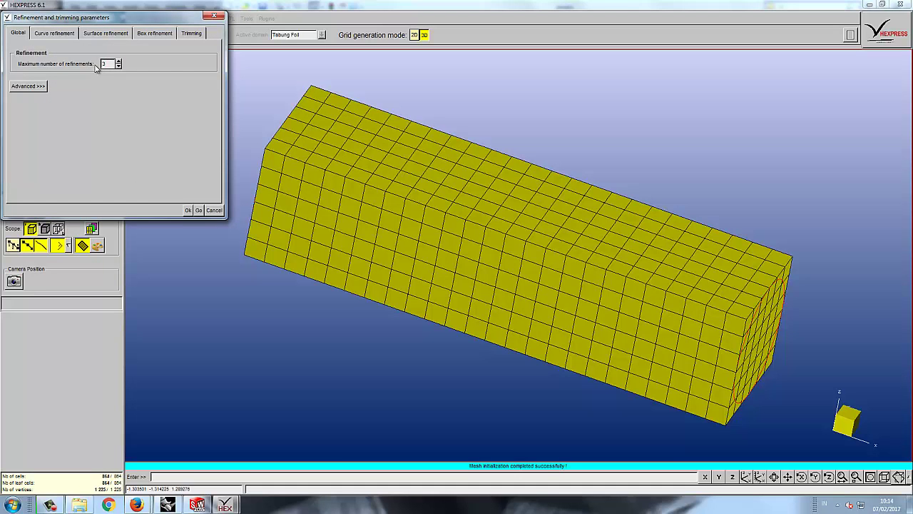
left_click(199, 211)
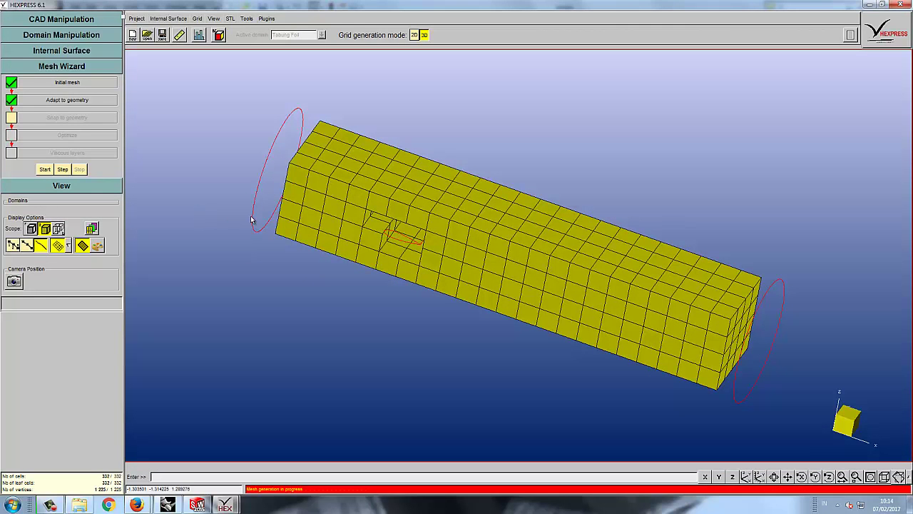
Go back to the mesh saved after initialization and open the surface refinement parameters for adapting it to the geometry
left_click(13, 104)
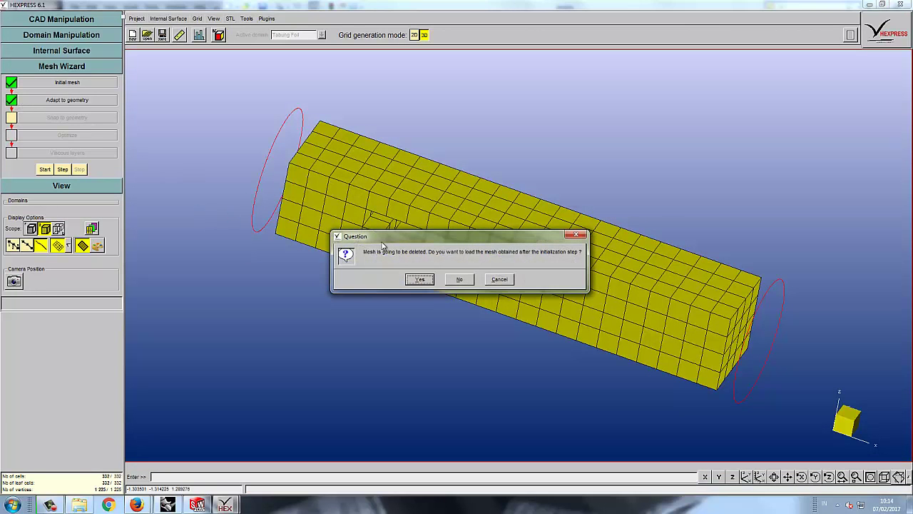
left_click(420, 279)
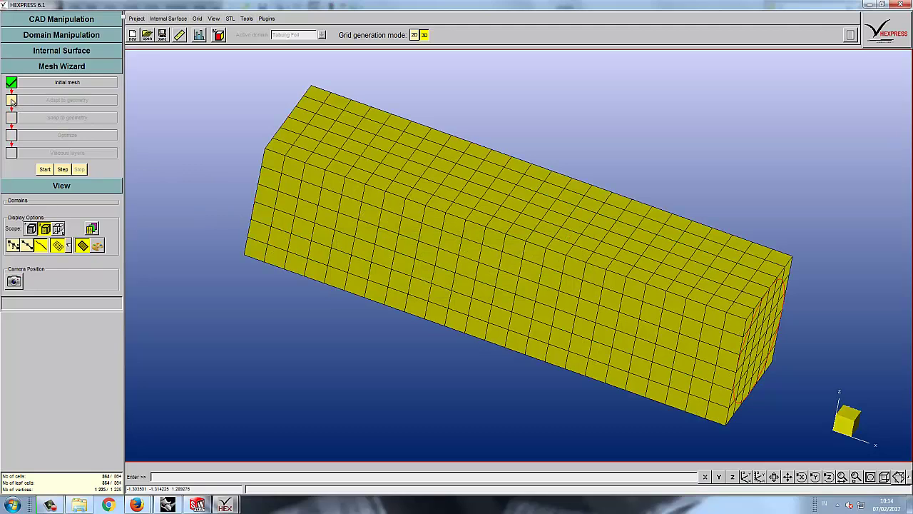
left_click(41, 101)
left_click(95, 34)
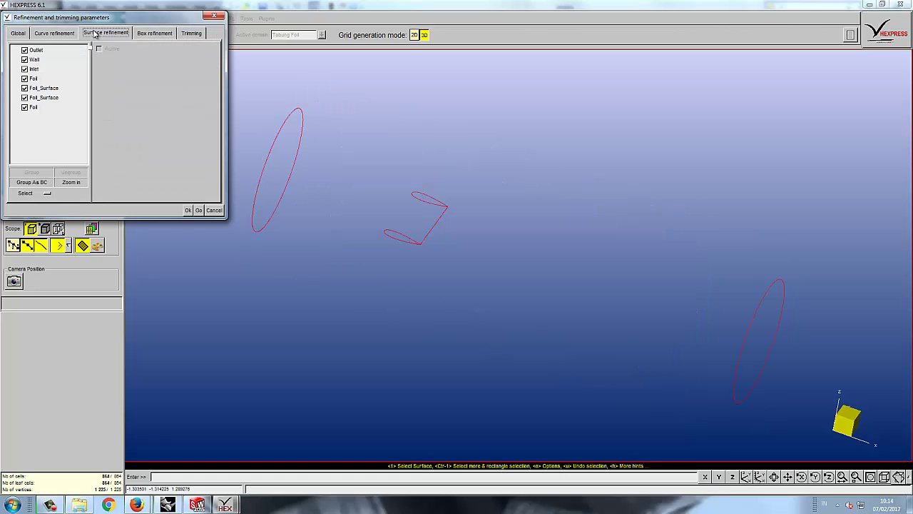
Highlight the Wall, Inlet, Foil and Foil_Surface faces in the model to identify each one
left_click(34, 60)
left_click(33, 70)
left_click(37, 80)
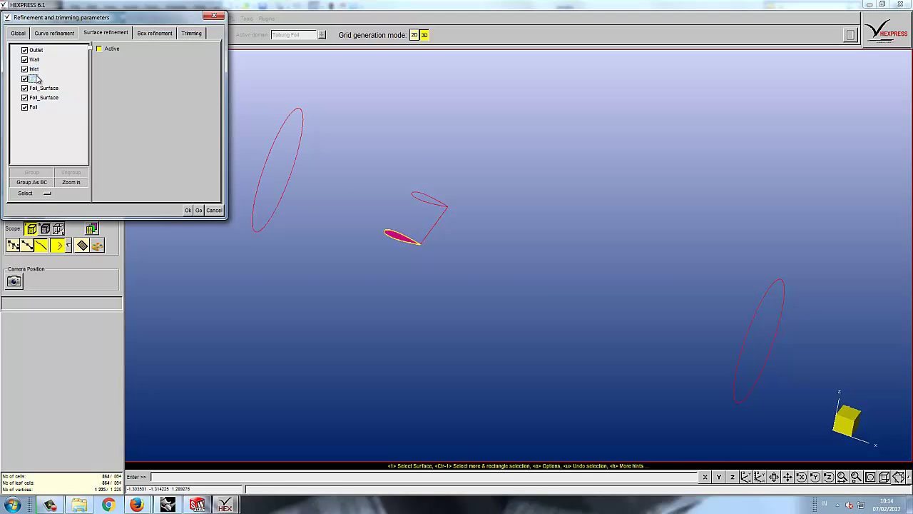
left_click(39, 107, "shift")
left_click(41, 88)
left_click(44, 97)
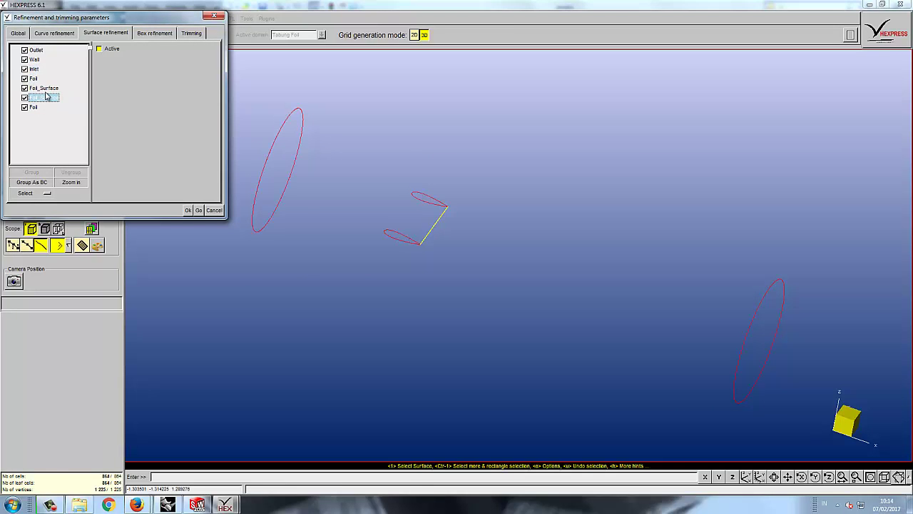
Activate surface refinement on both Foil and both Foil_Surface faces, with a maximum of 6 refinements and target cell sizes enabled
left_click(42, 89)
left_click(34, 78, "ctrl")
left_click(39, 107, "shift")
left_click(99, 49)
double_click(173, 70)
type("30000")
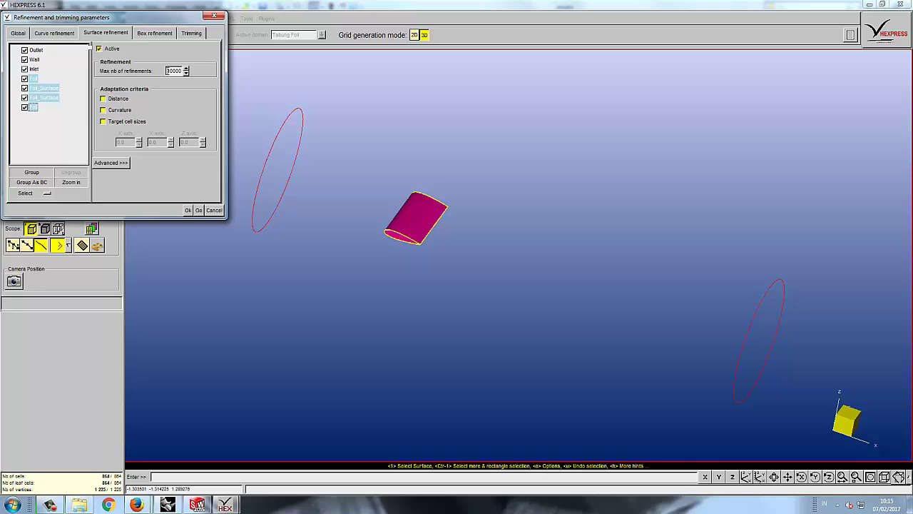
double_click(174, 70)
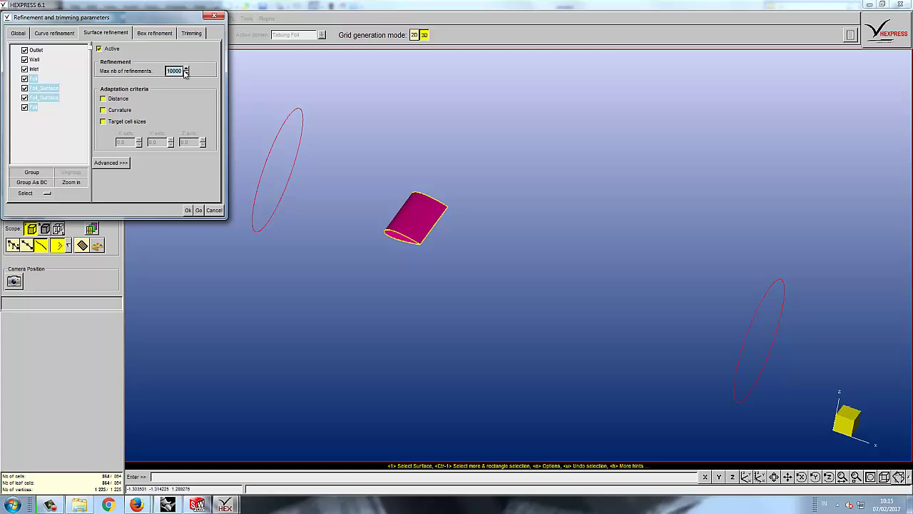
type("6")
left_click(110, 124)
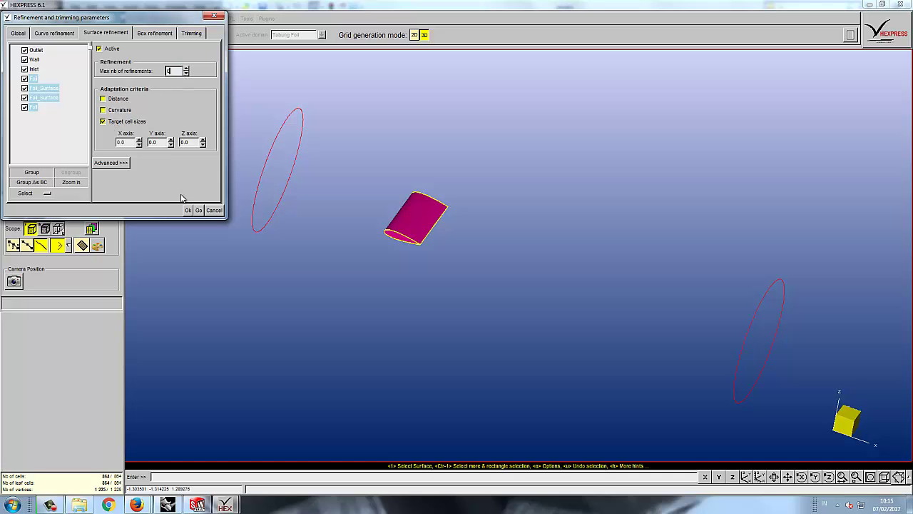
Adjust the Inlet face's maximum number of refinements and enable its target cell sizes criterion
left_click(34, 70)
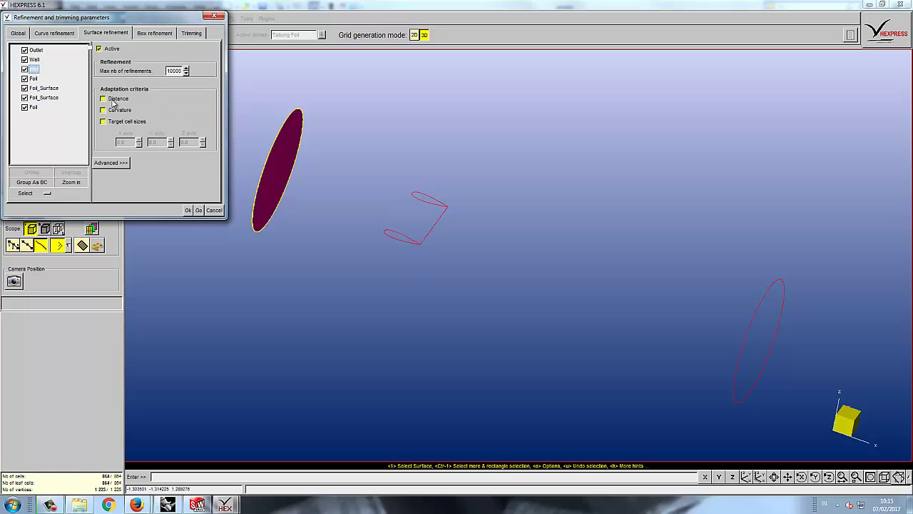
left_click_drag(168, 71, 194, 70)
left_click(110, 122)
Refine the Outlet face with a maximum of 2 refinements and target cell sizes, then run the adaptation and show the mesh as wireframe
left_click(41, 60)
left_click(37, 51)
left_click(110, 49)
left_click_drag(169, 71, 219, 73)
type("4")
left_click(113, 122)
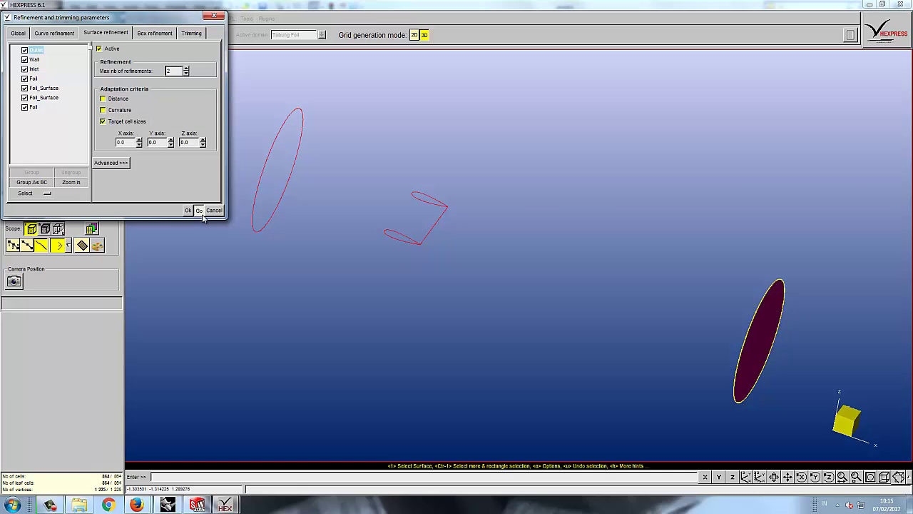
left_click(201, 210)
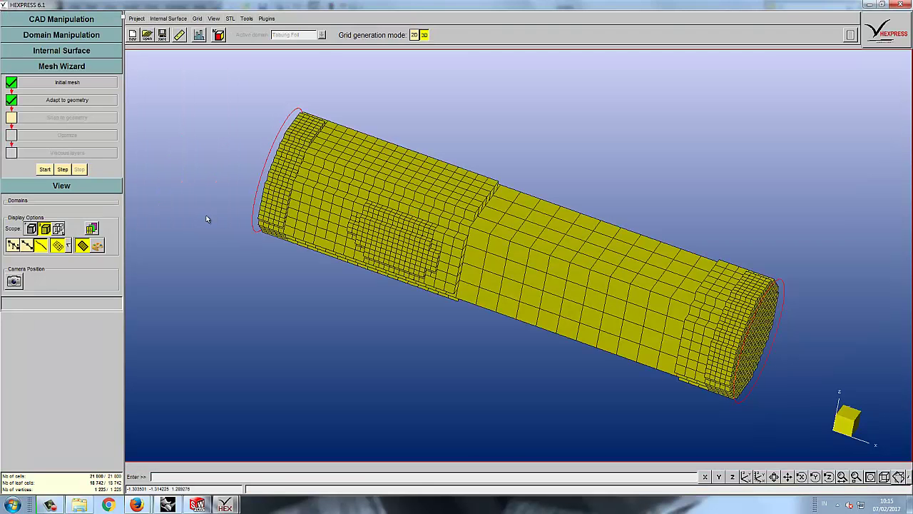
left_click(82, 246)
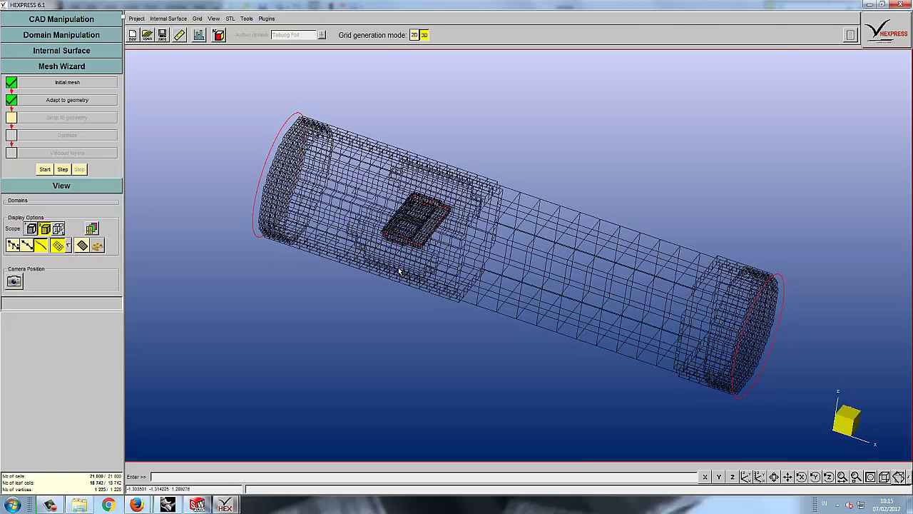
Snap the adapted mesh to the geometry, leaving the advanced snapping parameters at their defaults
left_click(47, 117)
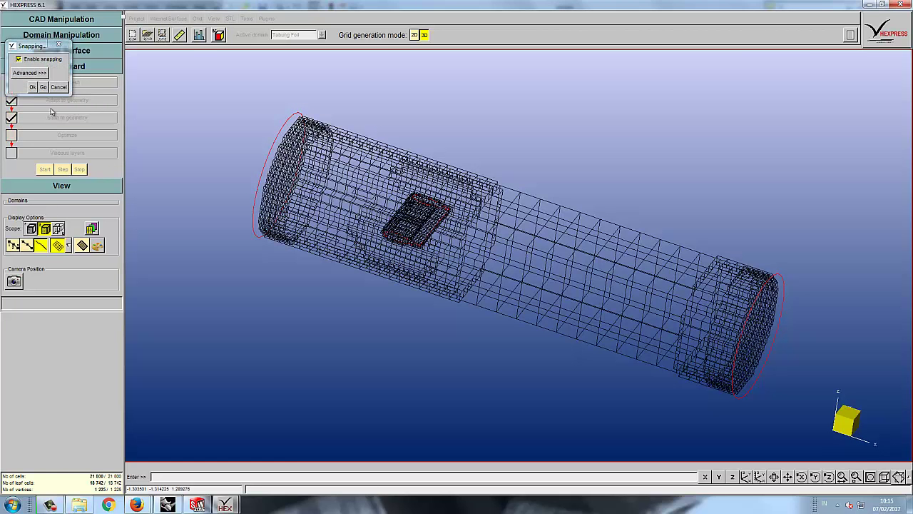
left_click(35, 74)
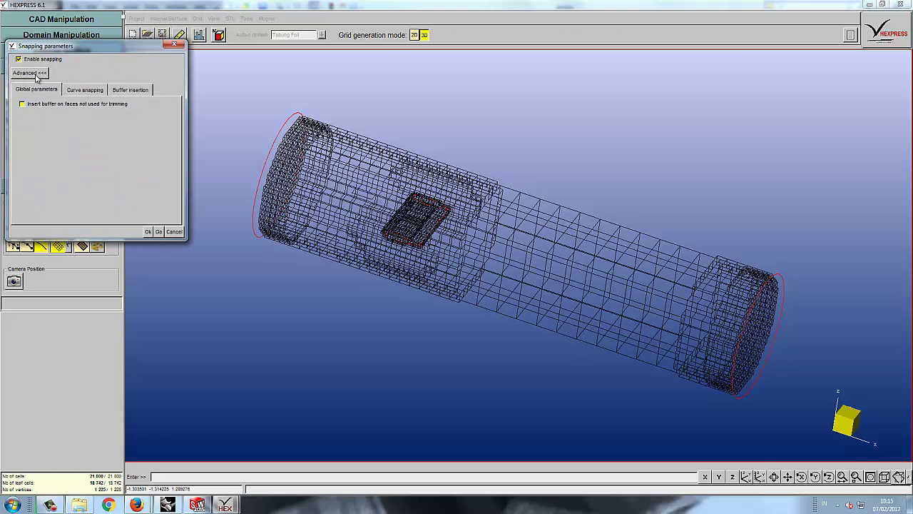
left_click(157, 232)
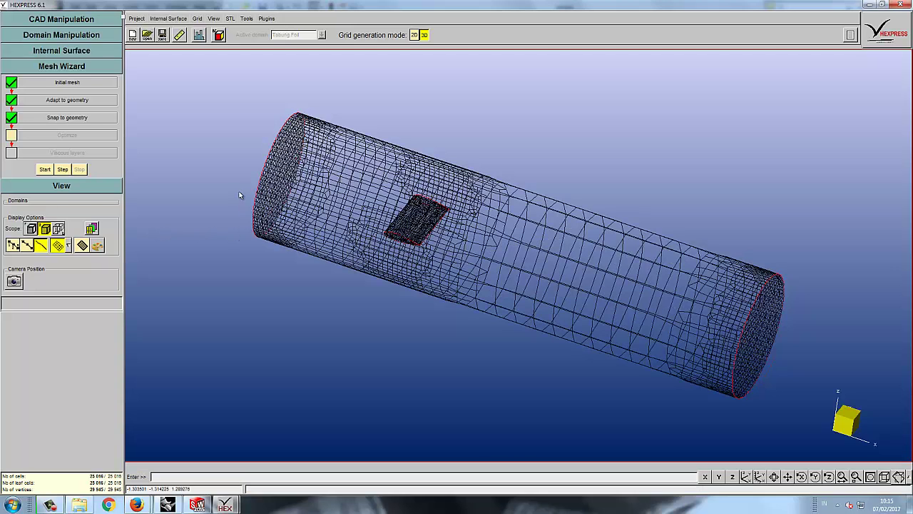
Optimize the snapped mesh, keeping the default advanced optimization parameters
left_click(11, 135)
left_click(39, 140)
left_click(47, 70)
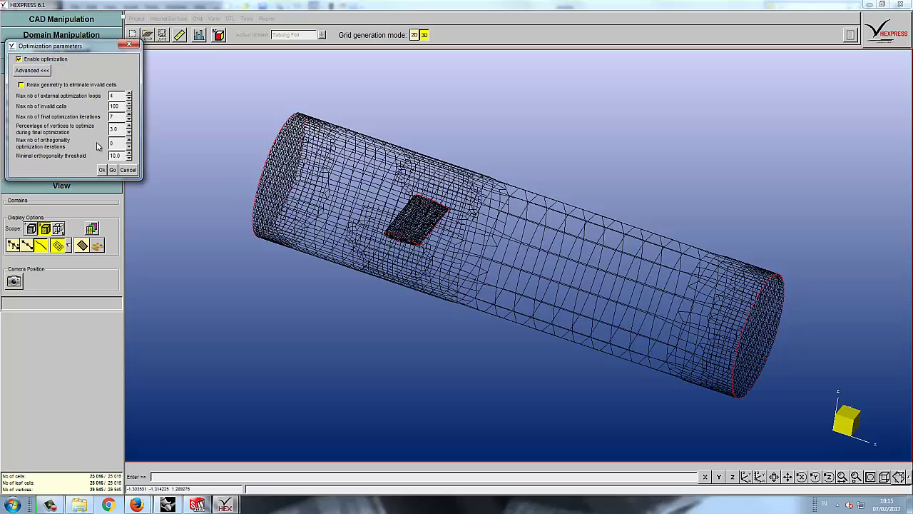
left_click(112, 170)
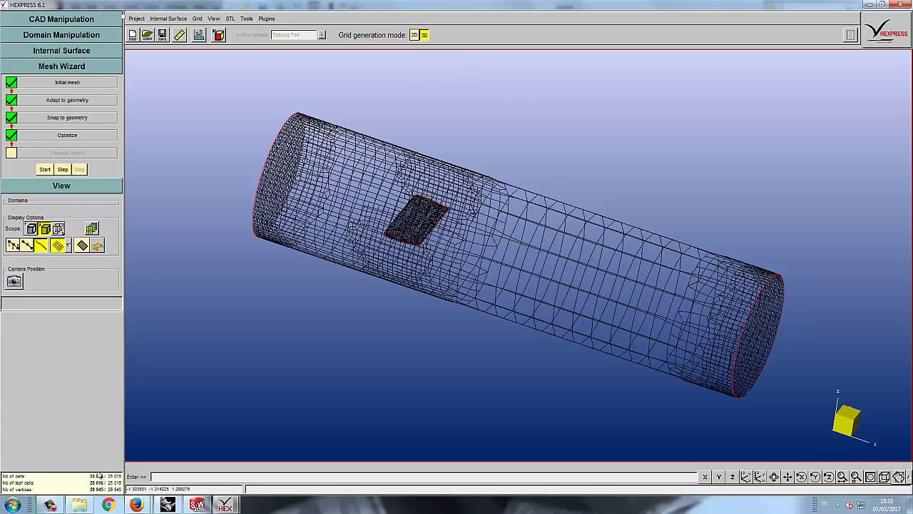
Inspect the optimized mesh around the foil and reload the mesh obtained after the initialization step
scroll(412, 243, "up", 5)
scroll(284, 393, "up", 4)
scroll(216, 292, "down", 5)
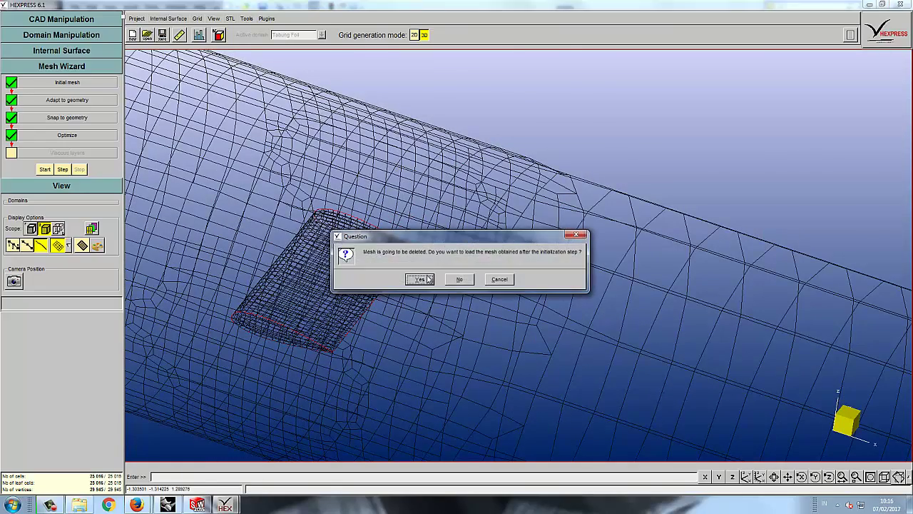
left_click(420, 279)
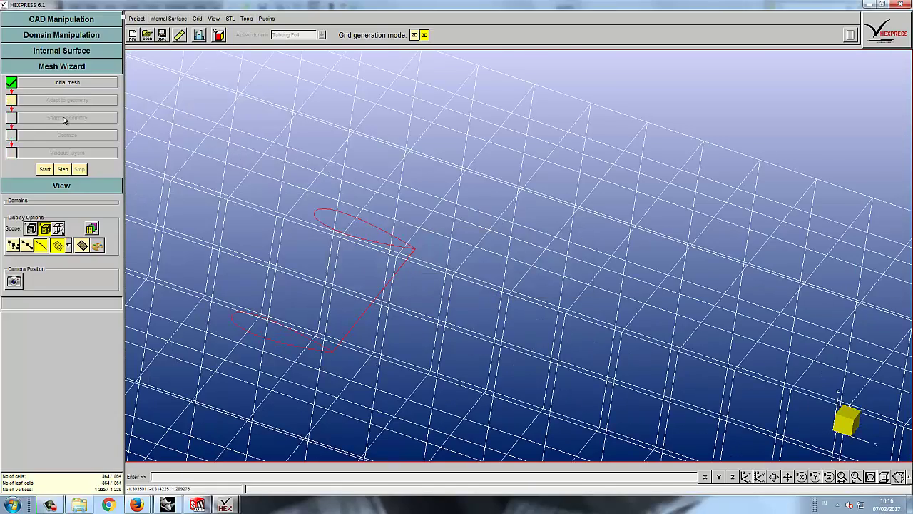
Set the maximum number of refinements on the four foil faces to 12, and rerun the adaptation and snapping to geometry
left_click(11, 100)
left_click(56, 101)
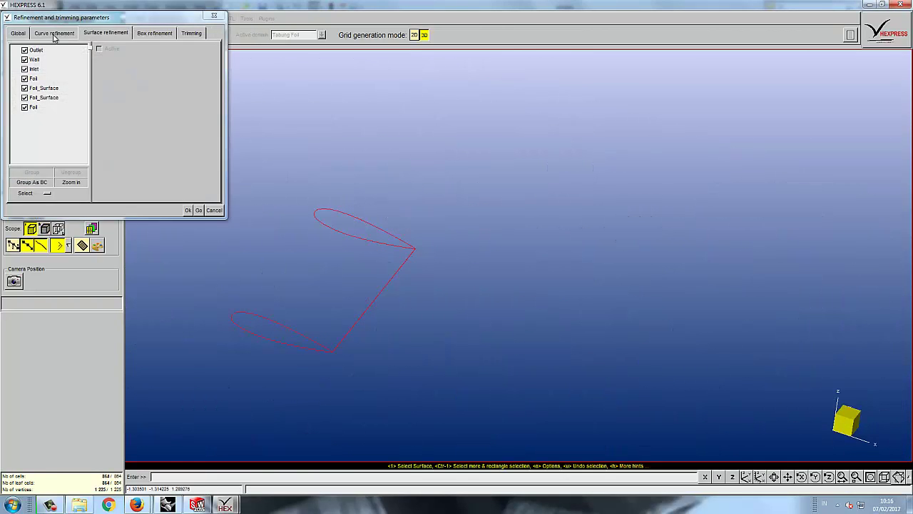
left_click(34, 79)
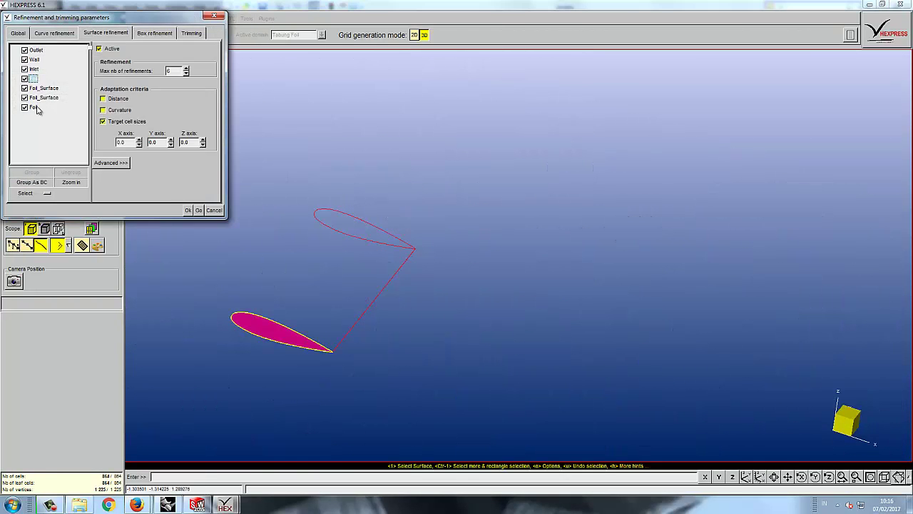
left_click(34, 107, "shift")
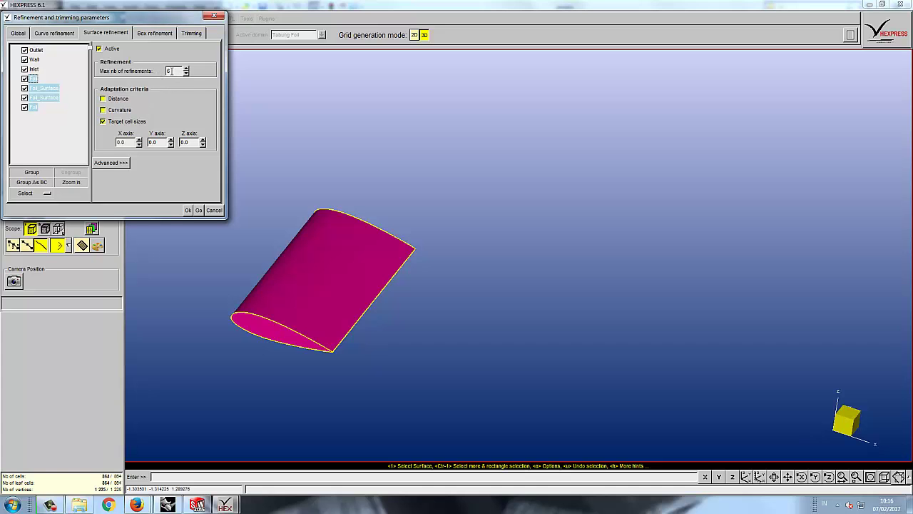
left_click_drag(171, 71, 156, 73)
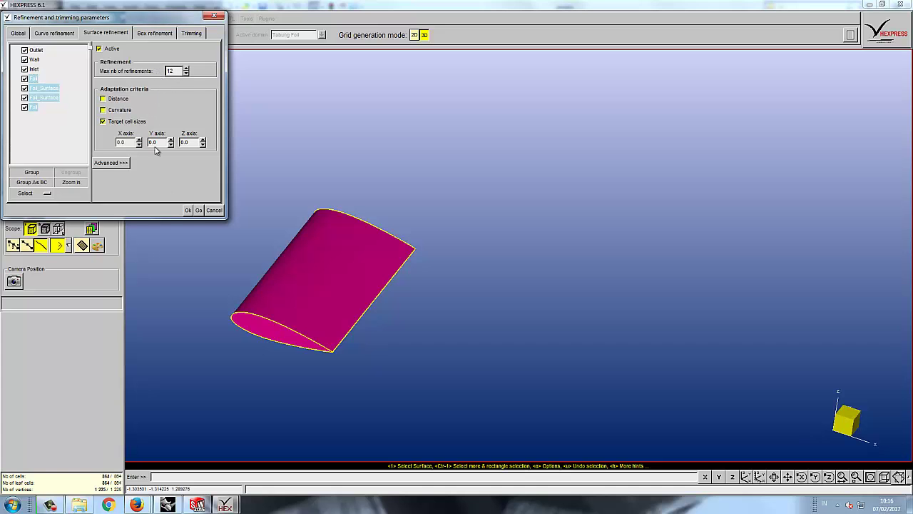
left_click(199, 210)
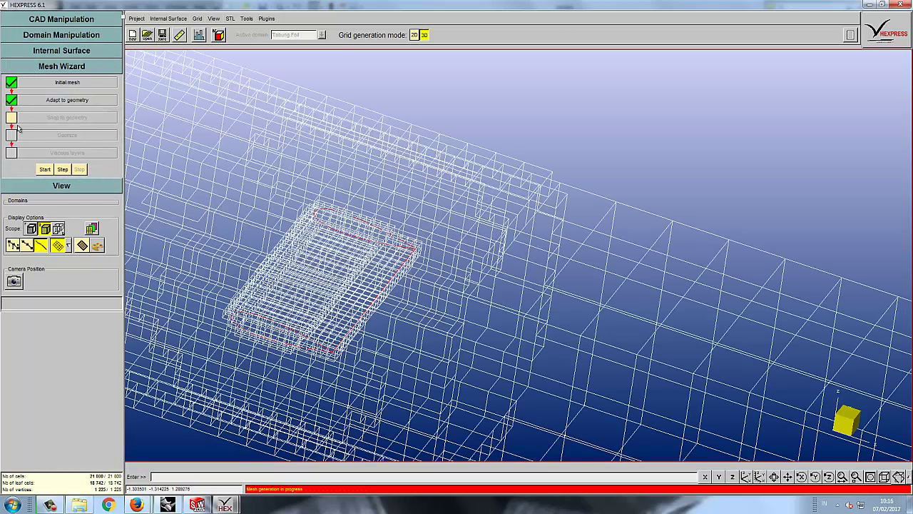
left_click(45, 169)
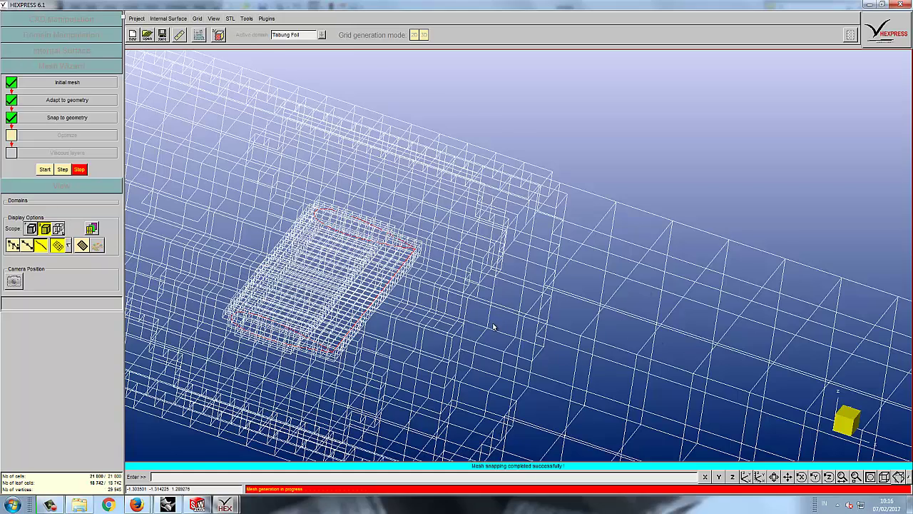
Examine the snapped mesh at the foil's trailing edge corner and across the whole cylindrical domain
scroll(310, 335, "up", 3)
scroll(310, 335, "up", 5)
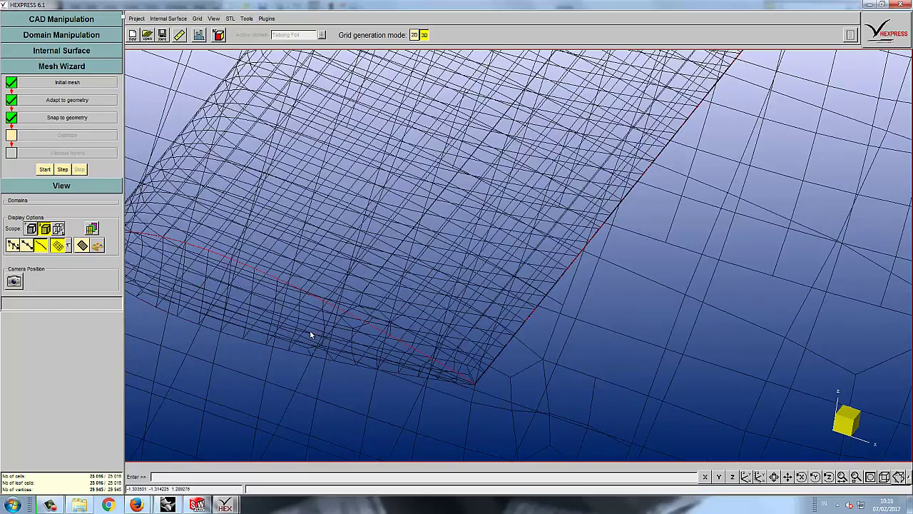
scroll(511, 405, "up", 5)
scroll(517, 389, "up", 2)
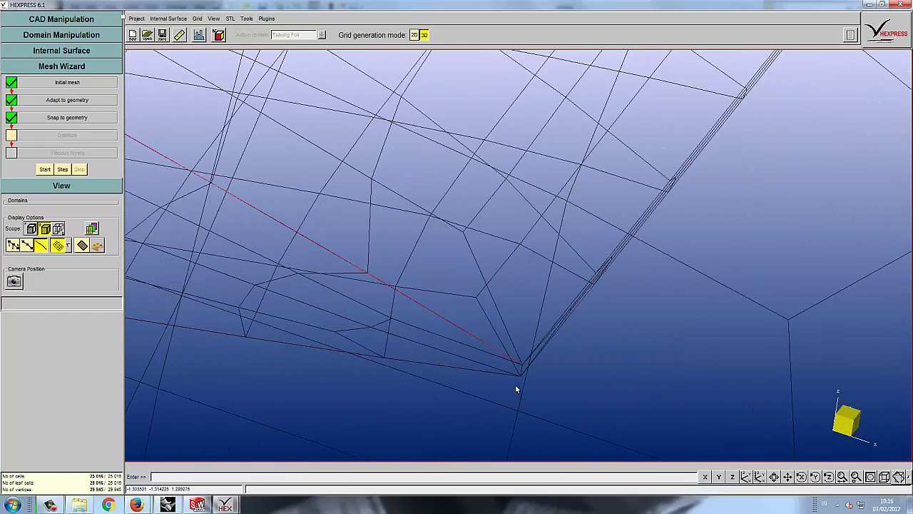
scroll(516, 382, "up", 2)
scroll(523, 375, "down", 8)
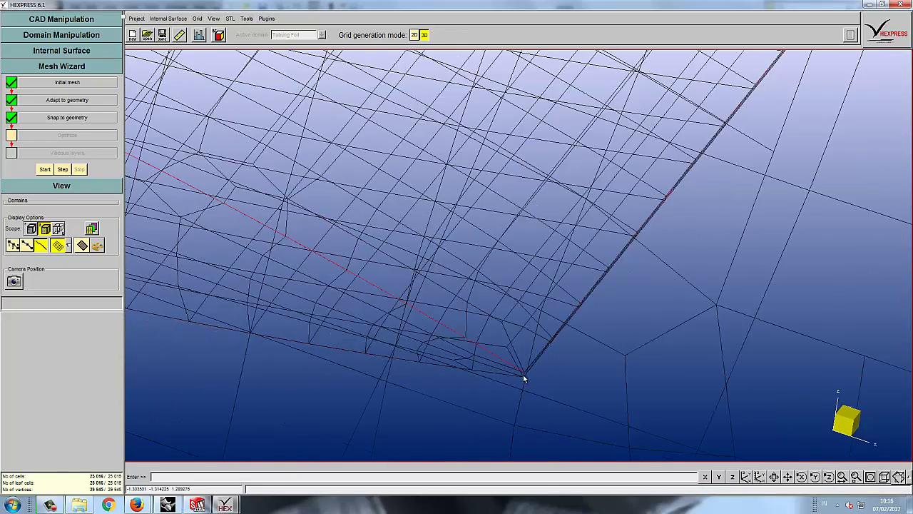
scroll(523, 375, "down", 10)
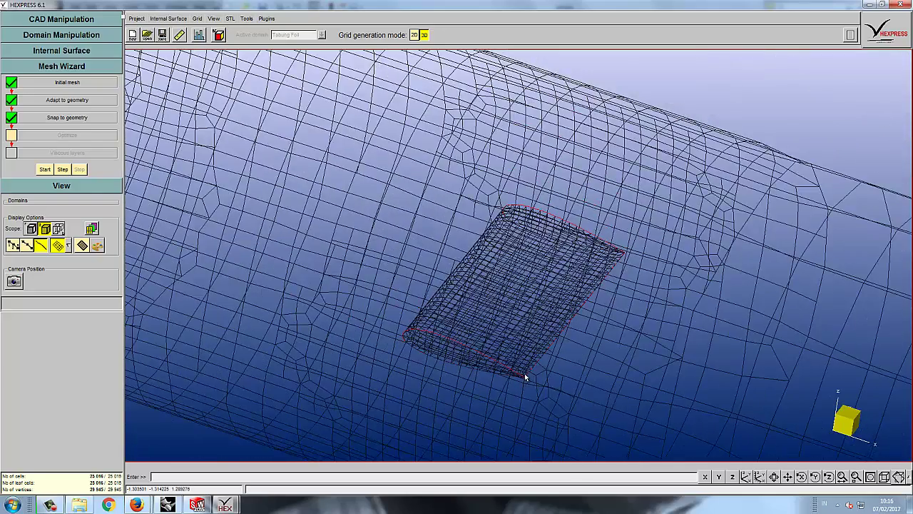
scroll(646, 449, "up", 8)
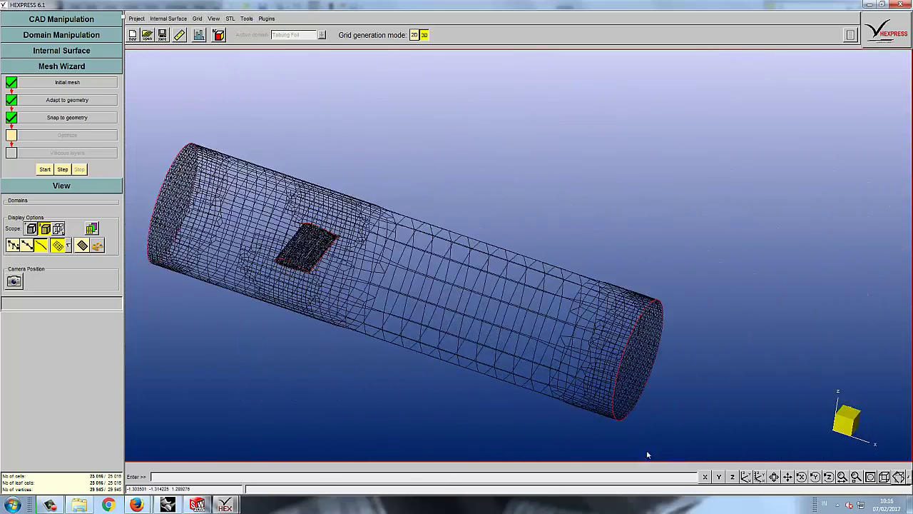
Enable the Optimize stage and run it on the snapped mesh
scroll(528, 416, "down", 3)
left_click(11, 136)
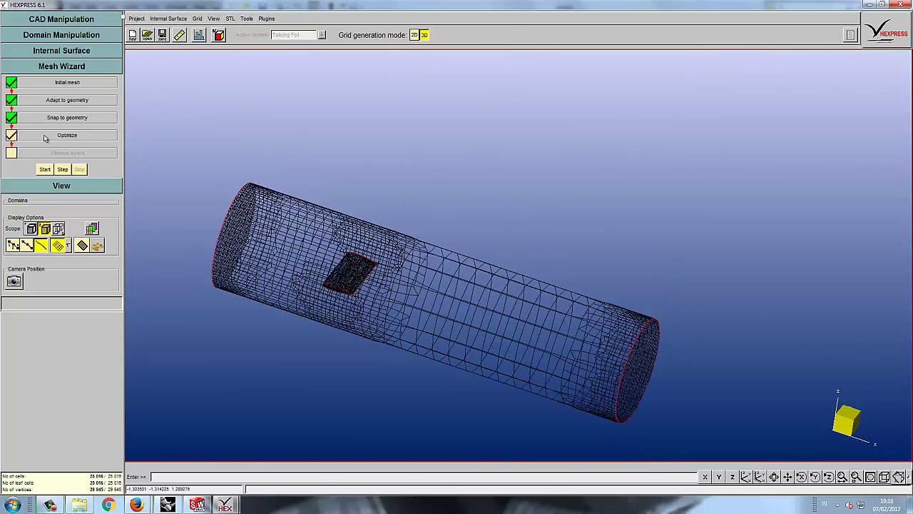
right_click(83, 136)
left_click(44, 80)
left_click(112, 169)
Start saving the project, and switch to Windows Explorer to open the jangka folder in Project Learn
left_click(161, 35)
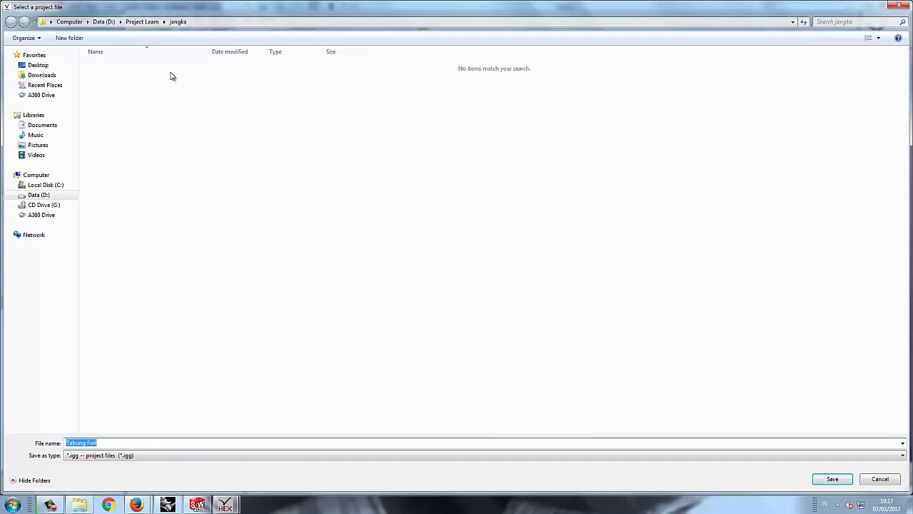
left_click(79, 504)
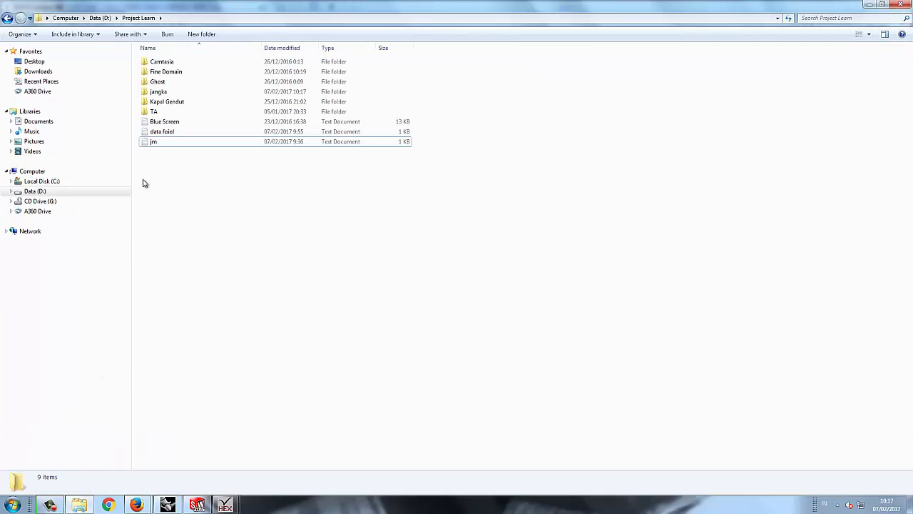
double_click(157, 92)
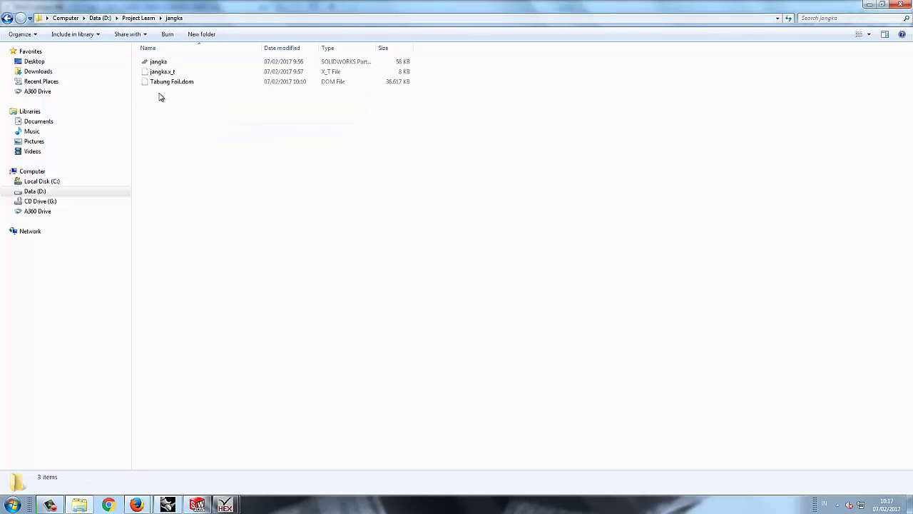
left_click(195, 36)
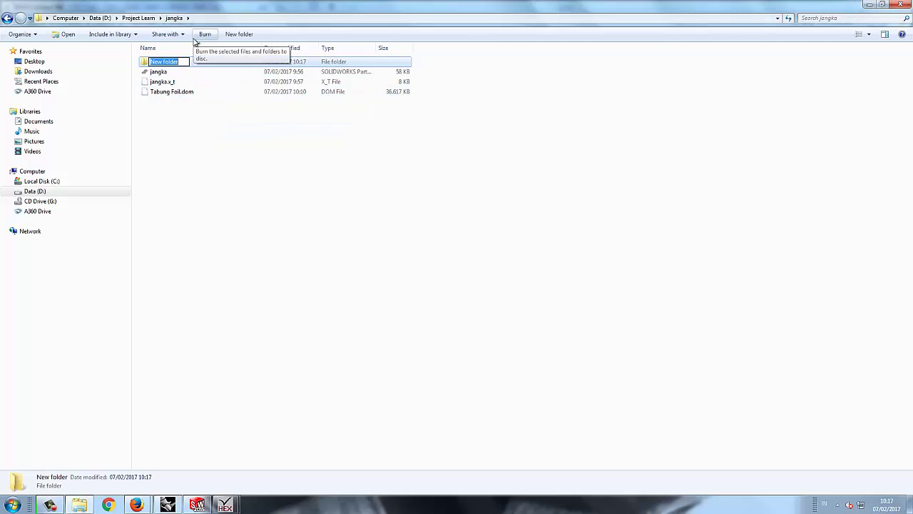
left_click(183, 74)
left_click(164, 64)
key("Delete")
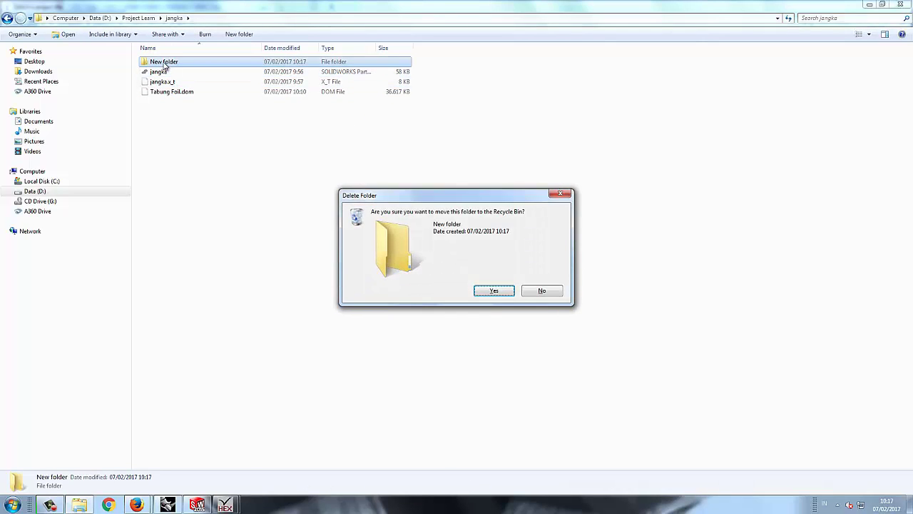
key("Return")
Switch back to HEXPRESS and save the project as Tabung Foil in the jangka folder
mouse_move(225, 505)
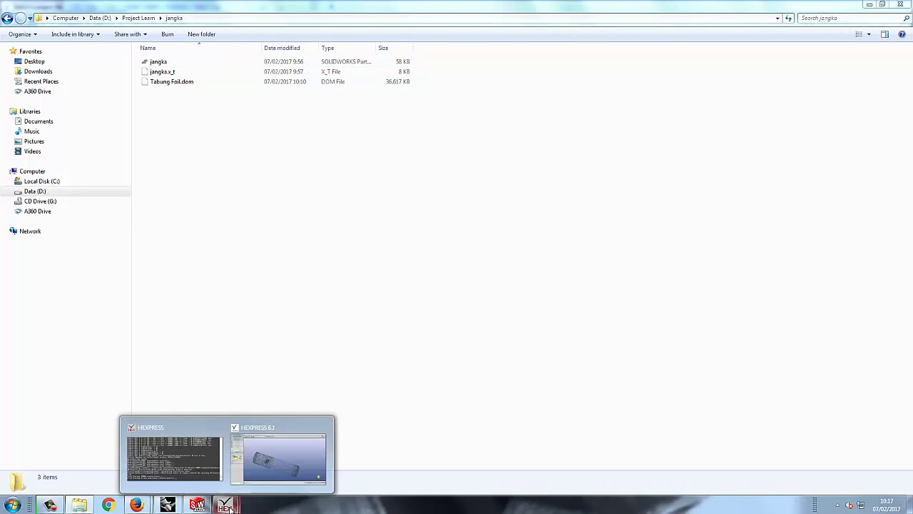
left_click(281, 456)
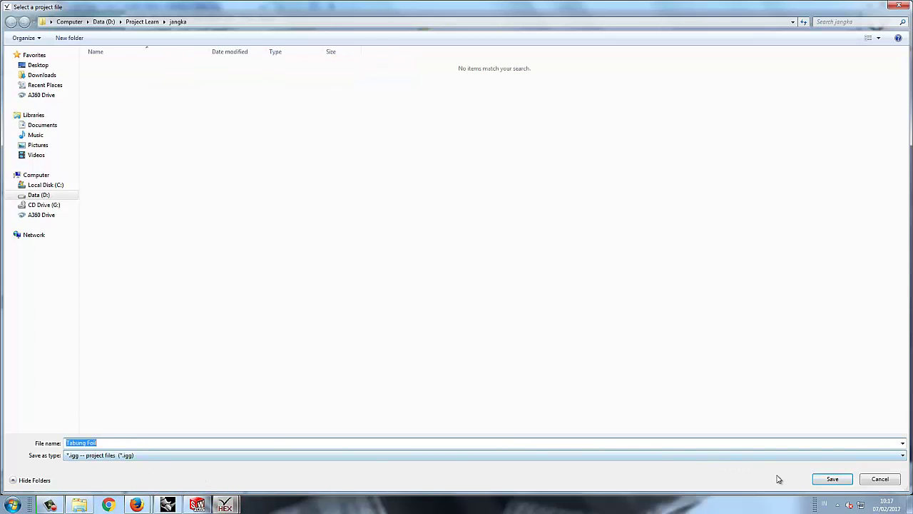
left_click(829, 480)
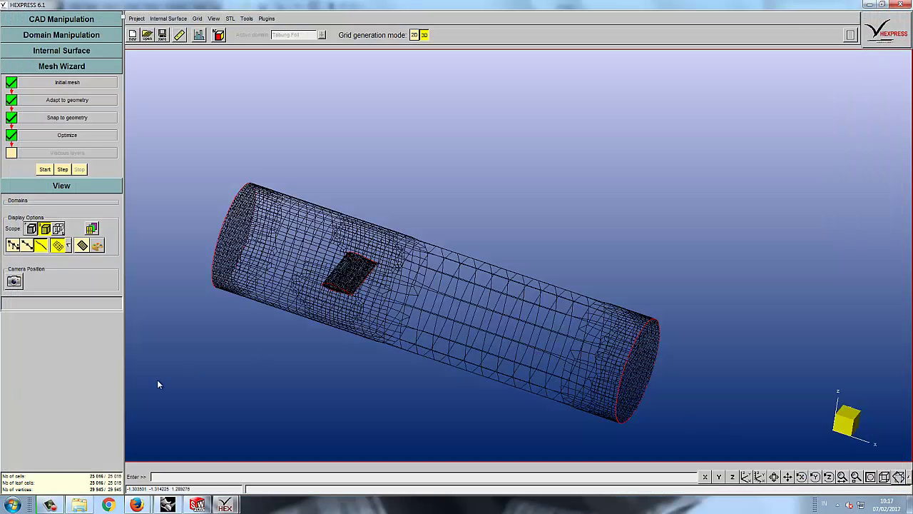
Check in Windows Explorer which project files were saved in the jangka folder
left_click(80, 504)
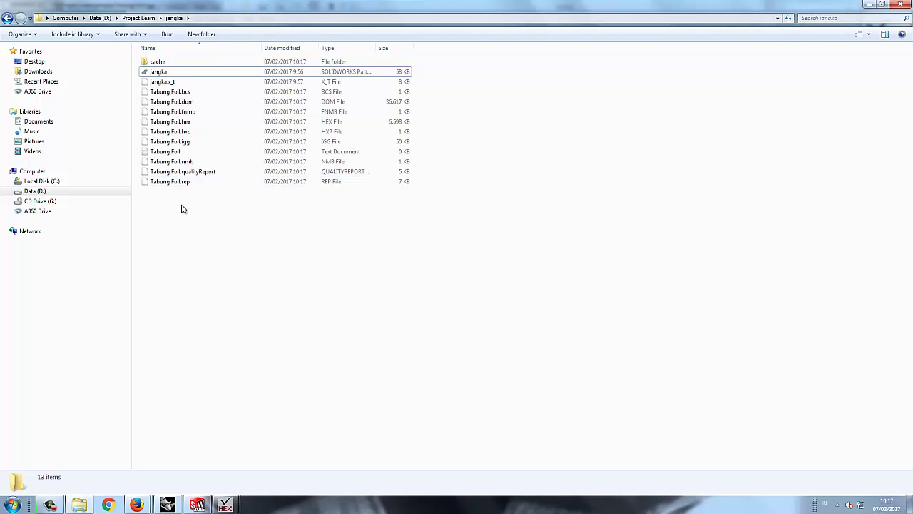
mouse_move(229, 507)
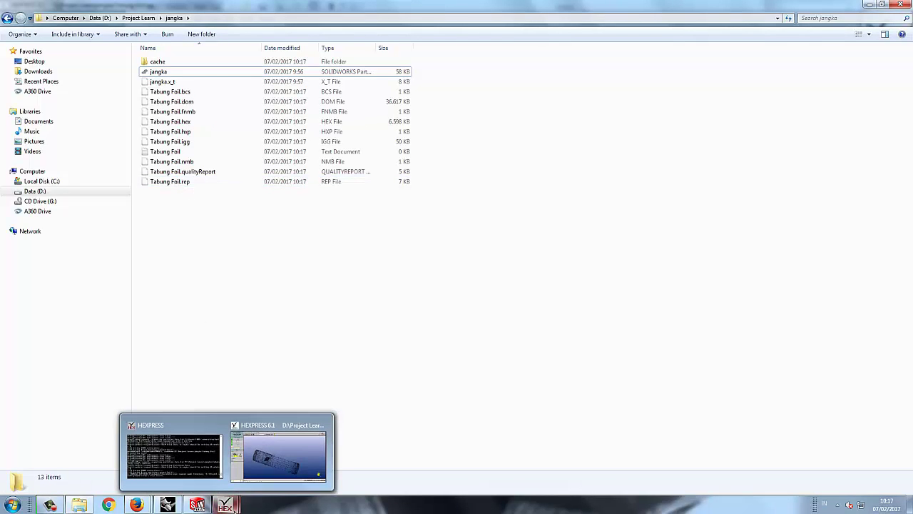
left_click(260, 471)
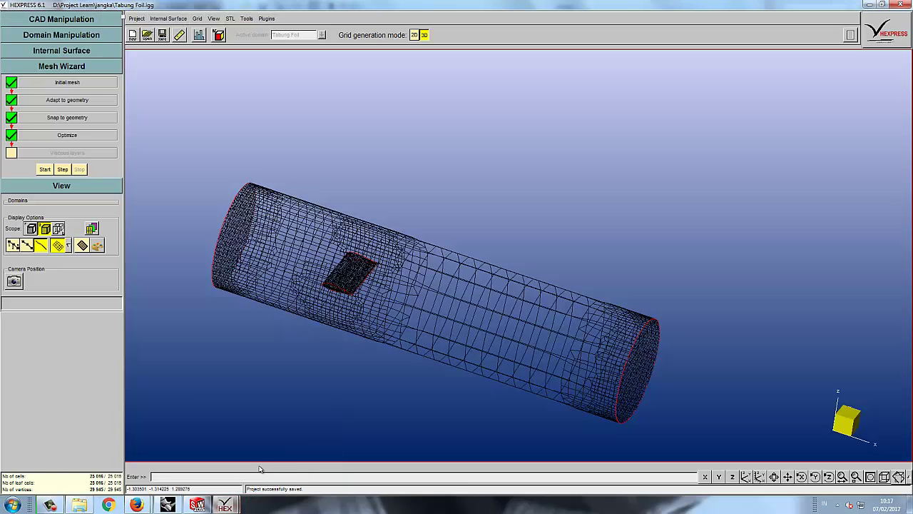
left_click(80, 505)
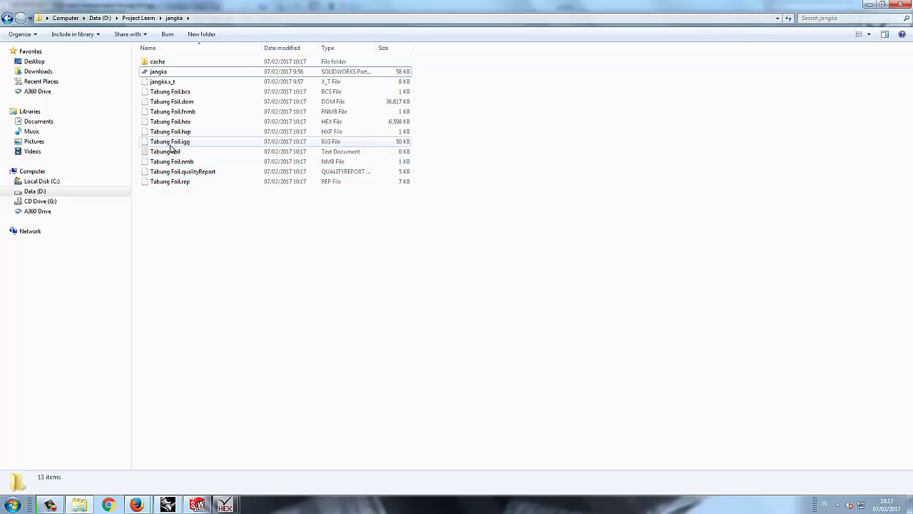
left_click(146, 18)
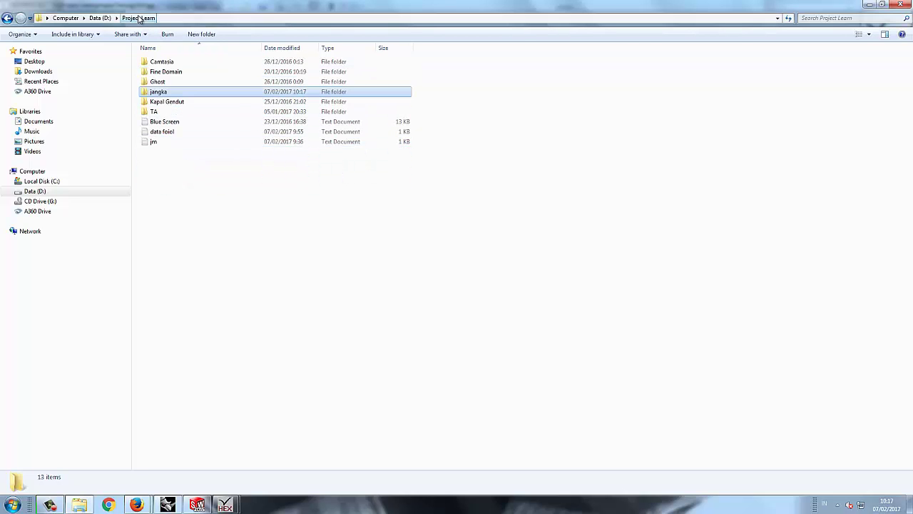
double_click(159, 93)
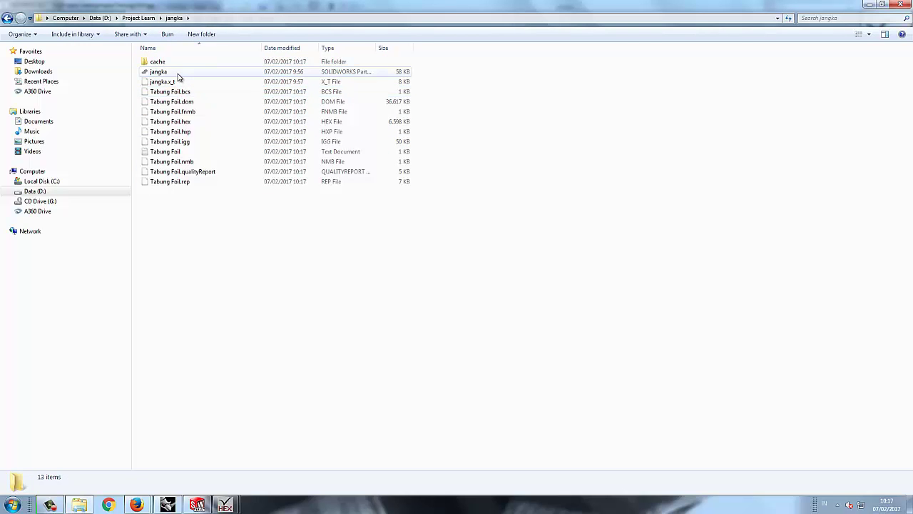
left_click(178, 75)
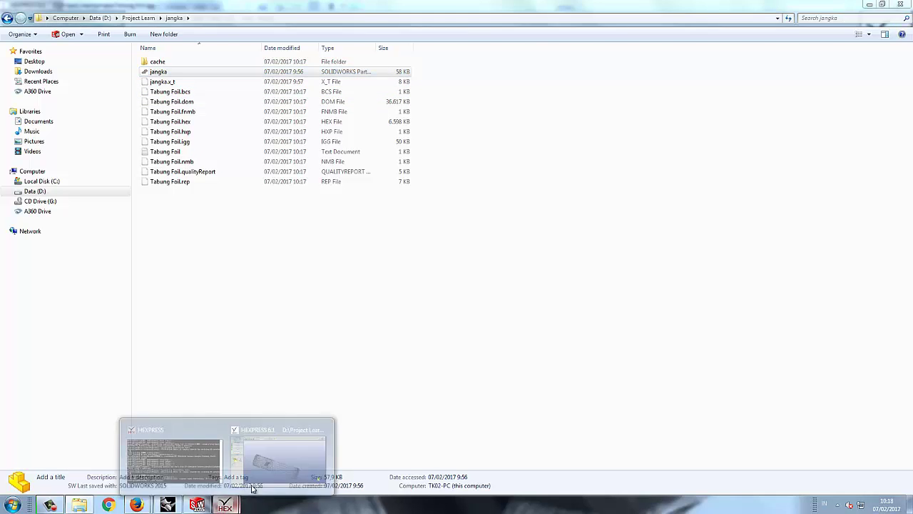
Switch back to HEXPRESS, enable the Viscous layers stage and open its insertion parameters
left_click(224, 504)
left_click(11, 153)
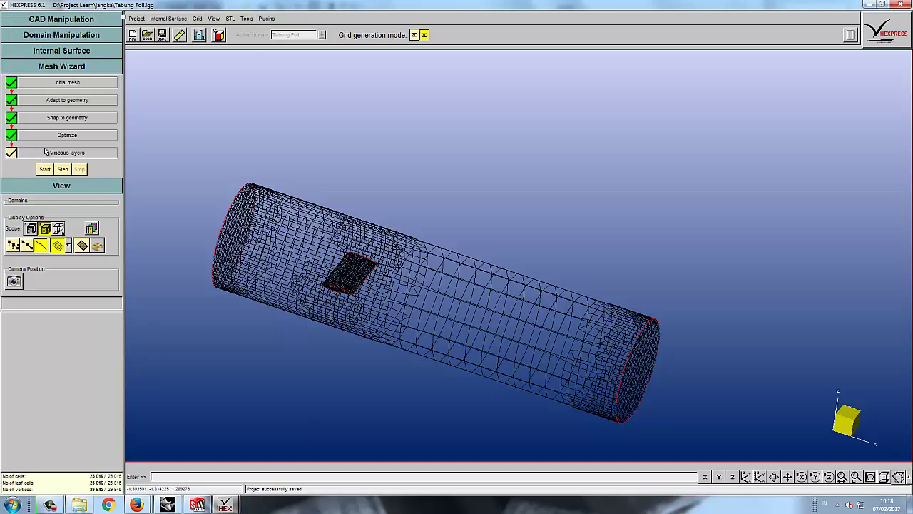
left_click(49, 152)
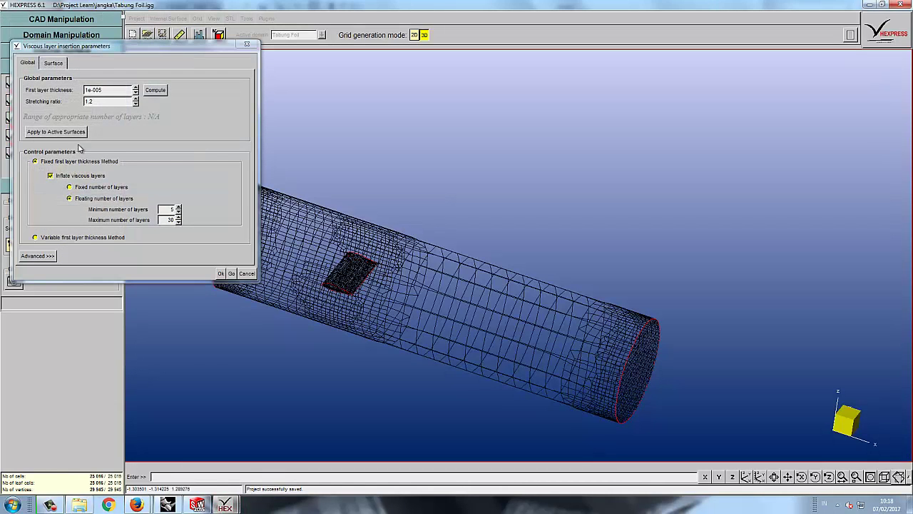
Identify each listed surface in the model and make viscous layers active on Wall and all four foil surfaces
left_click(54, 64)
left_click(43, 80)
left_click(43, 91)
left_click(44, 99)
left_click(46, 108)
left_click(47, 118)
left_click(43, 81)
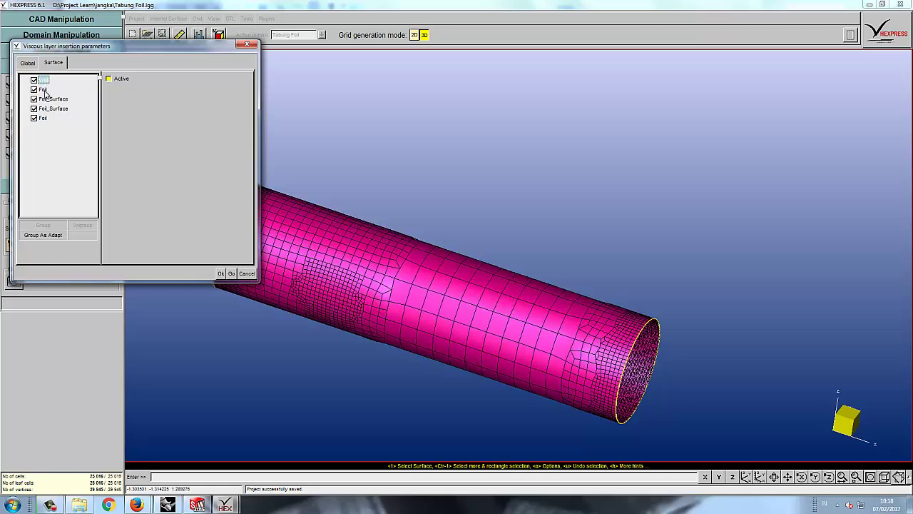
left_click(43, 118, "shift")
left_click(108, 79)
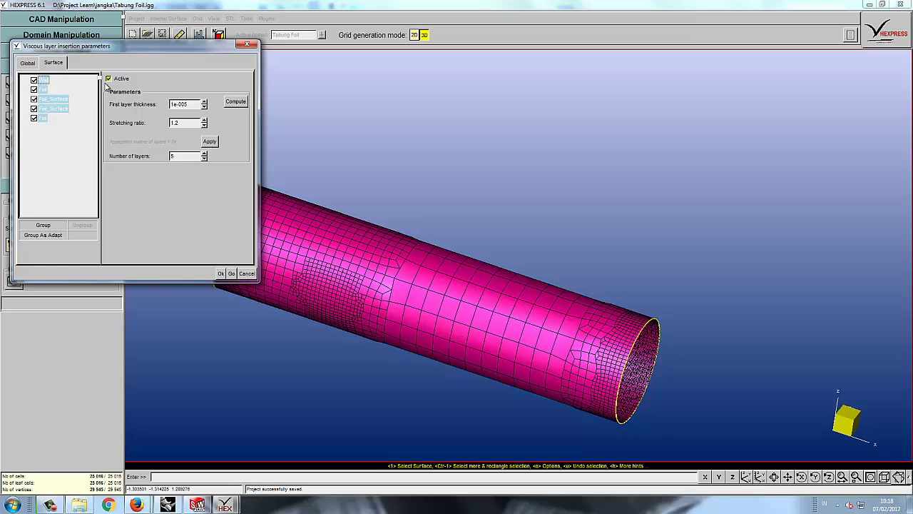
Deactivate viscous layer insertion on the Wall surface only
left_click(47, 90)
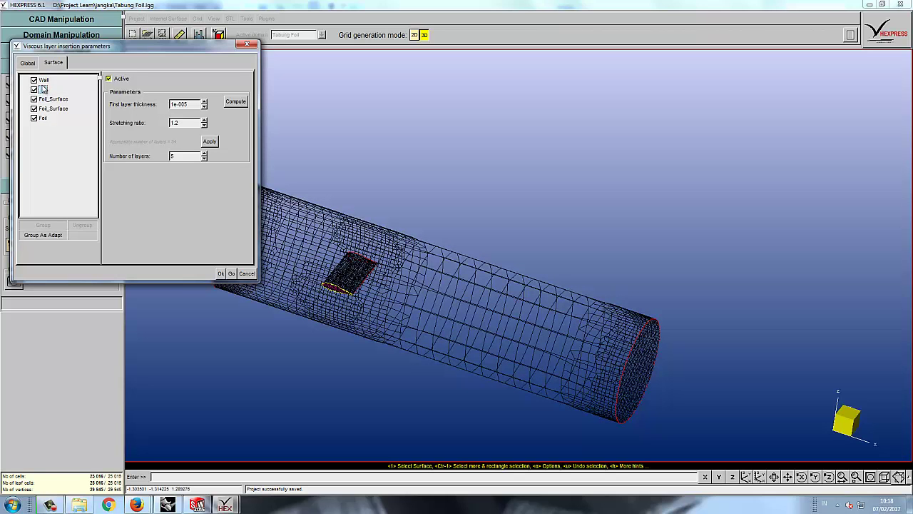
left_click(43, 80)
left_click(109, 78)
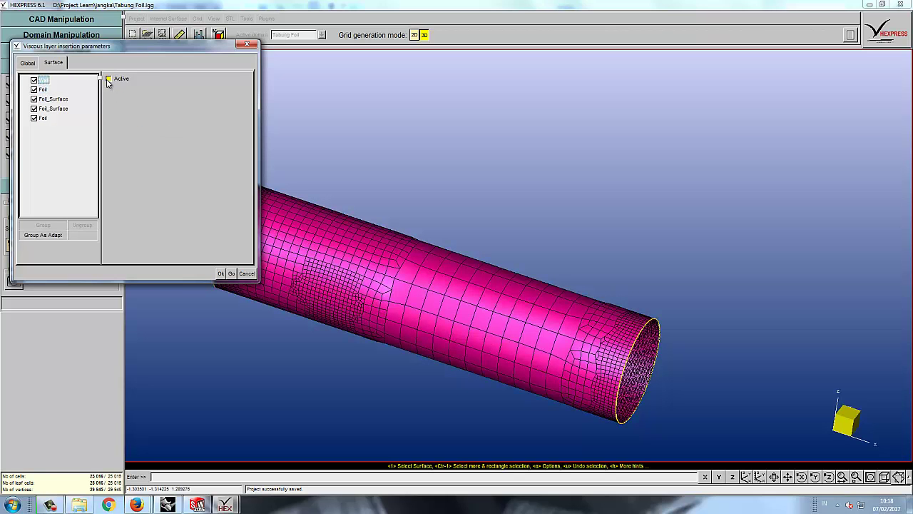
Compute the four foil surfaces' first layer thickness from reference length 4 m and velocity 5 m/s, and apply the appropriate number of layers
left_click(45, 90)
left_click(43, 118, "shift")
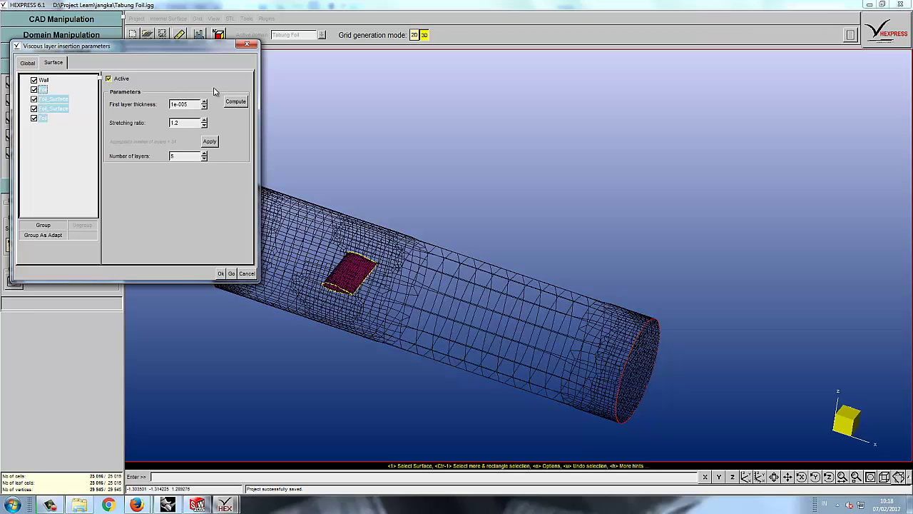
left_click(236, 101)
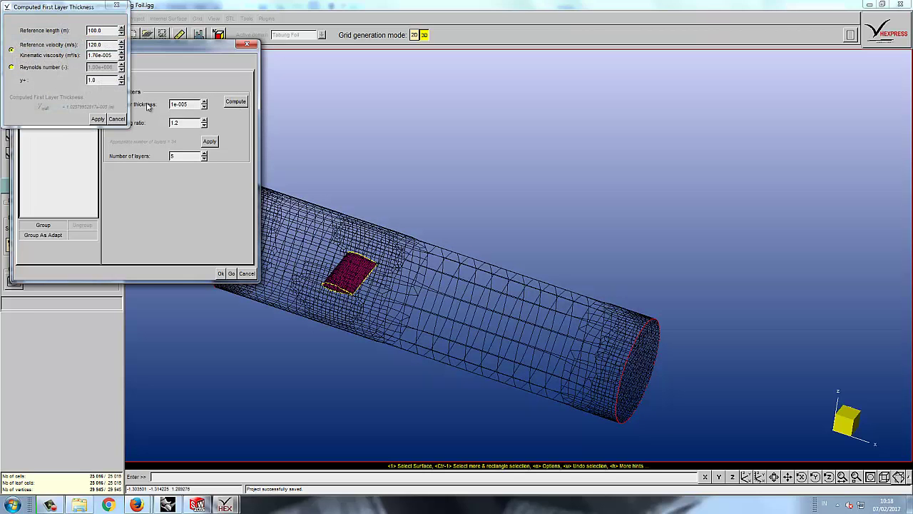
double_click(102, 32)
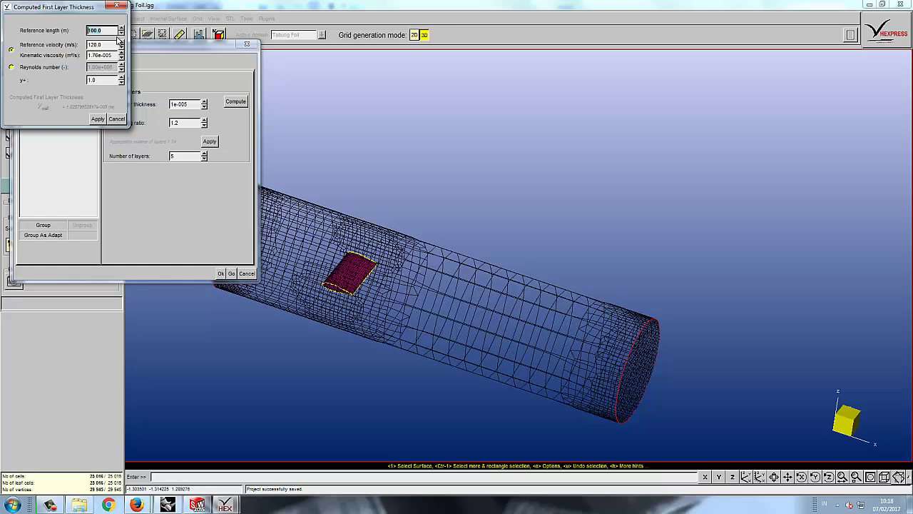
type("4")
key("Tab")
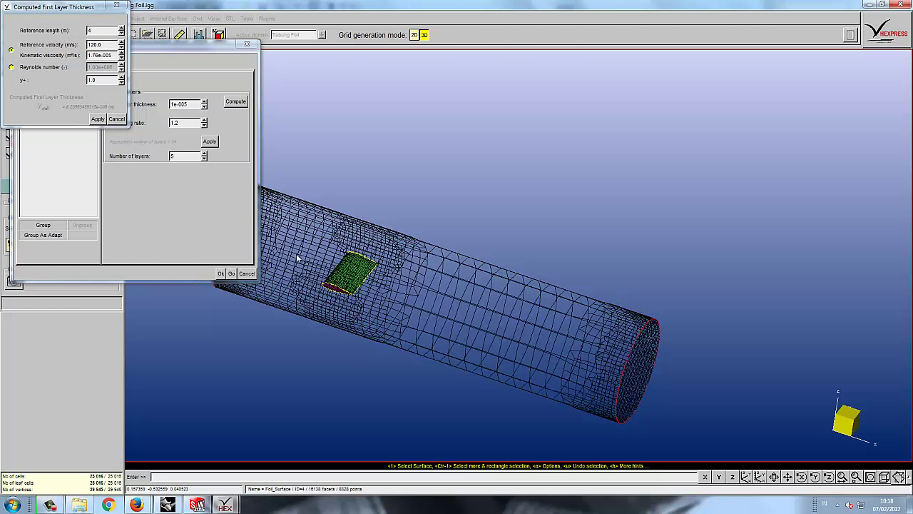
left_click(105, 46)
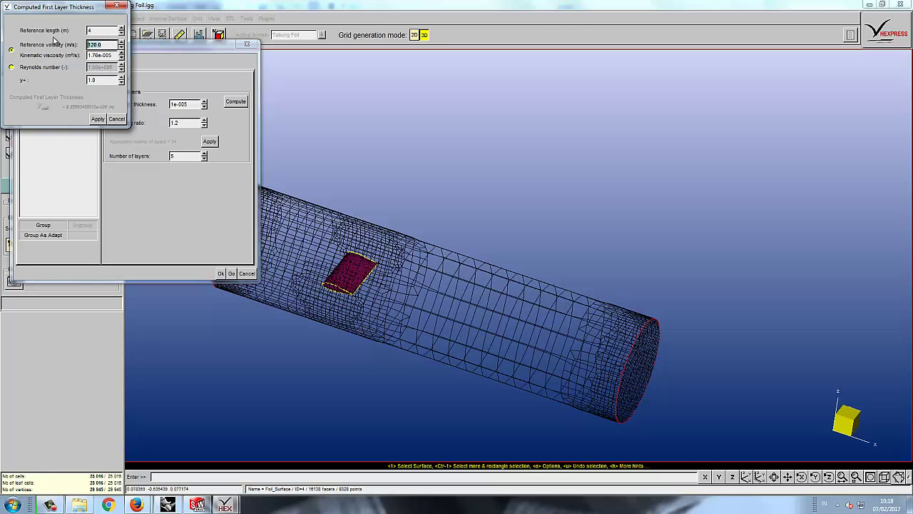
type("5")
left_click(97, 119)
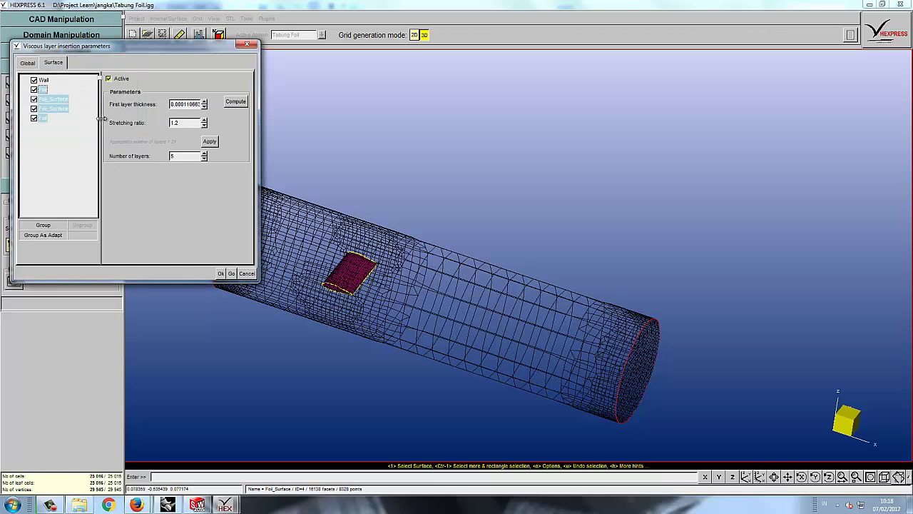
left_click(209, 142)
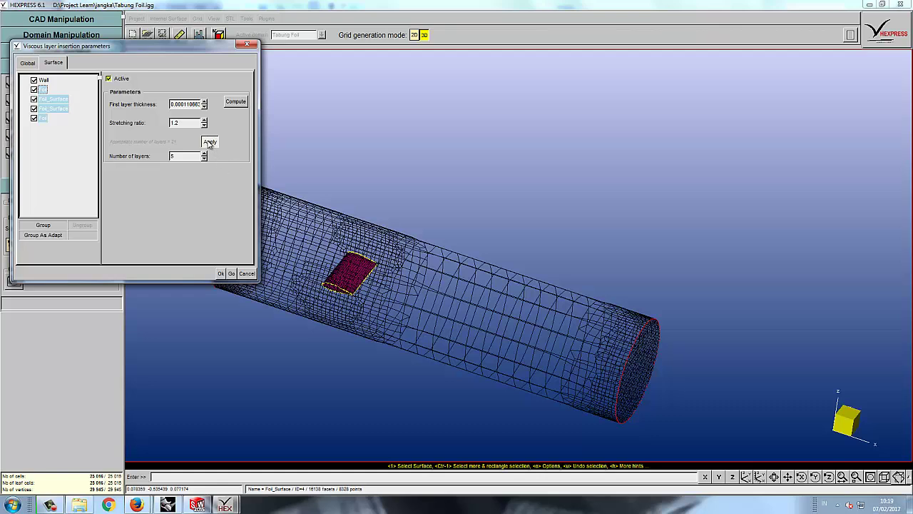
Compute the global first layer thickness from reference length 4 m and velocity 5 m/s, declining to override the surface parameters
left_click(26, 62)
left_click(154, 91)
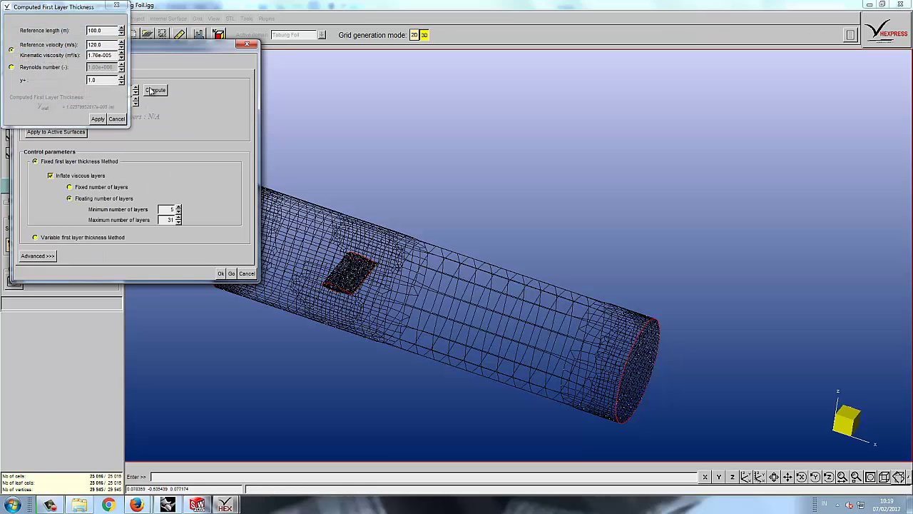
left_click_drag(114, 31, 72, 31)
type("4")
key("Tab")
type("5")
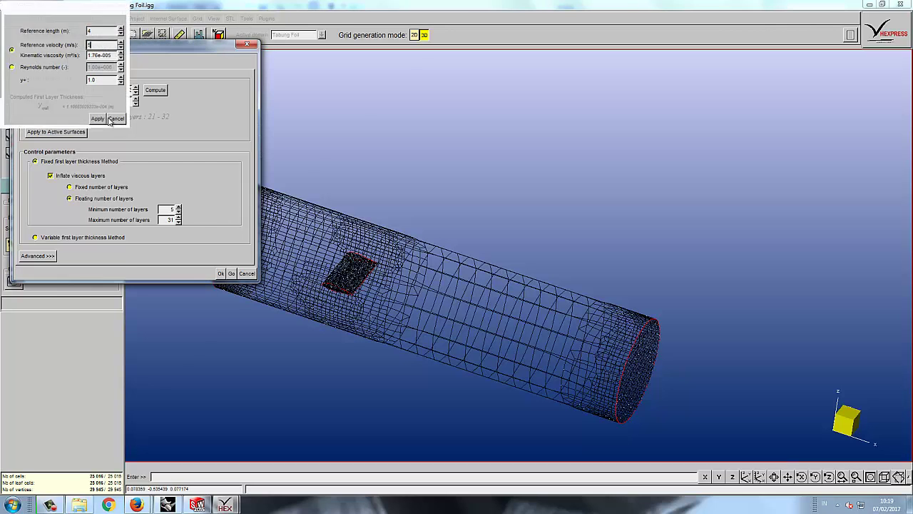
left_click(103, 126)
left_click(71, 132)
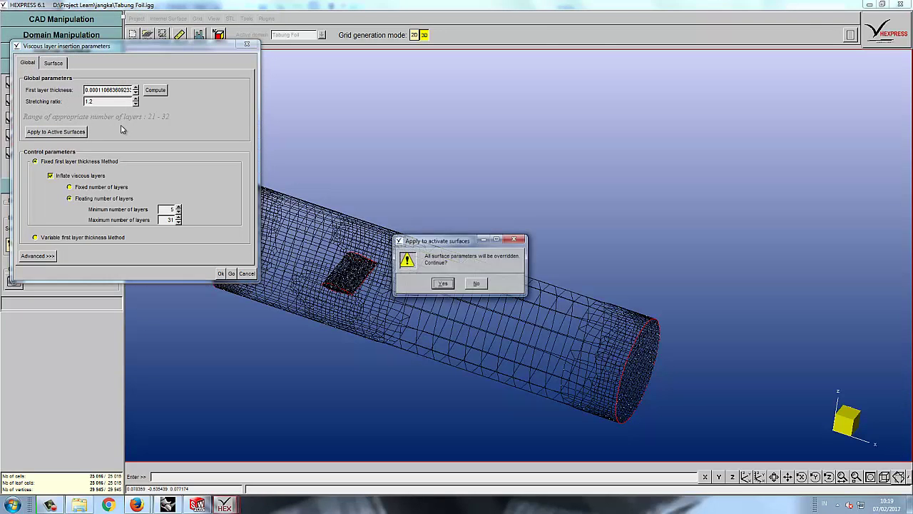
left_click(477, 284)
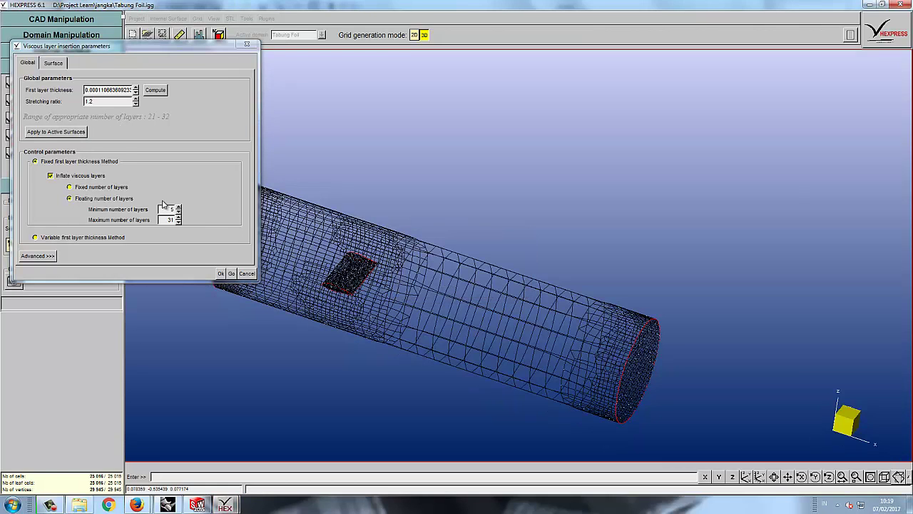
Review the viscous layer parameters of each of the four foil surfaces
left_click(54, 63)
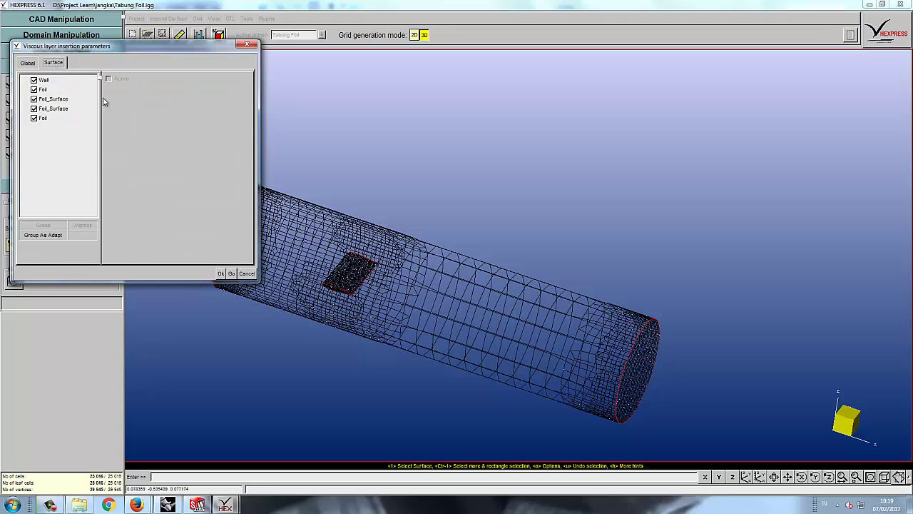
left_click(45, 89)
left_click(50, 99)
left_click(52, 109)
left_click(50, 118)
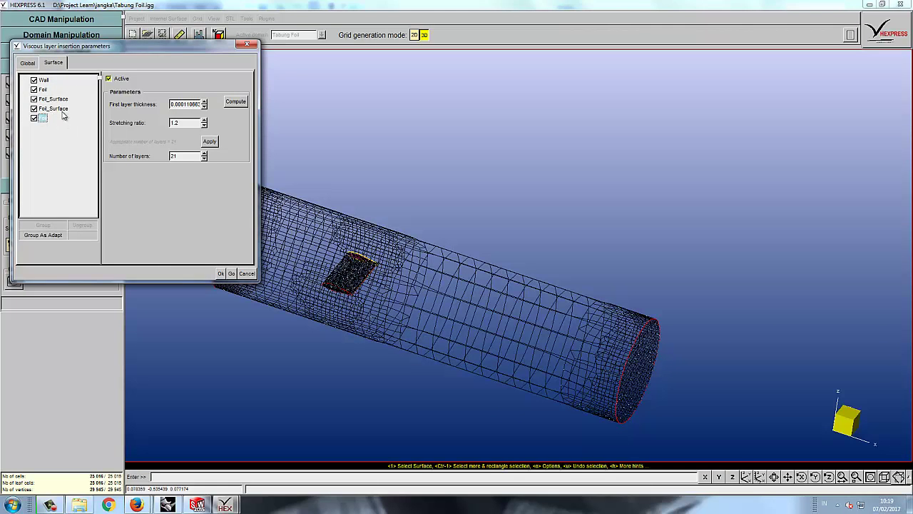
Check the remaining foil surfaces' layer parameters and insert the viscous layers into the mesh
left_click(50, 98)
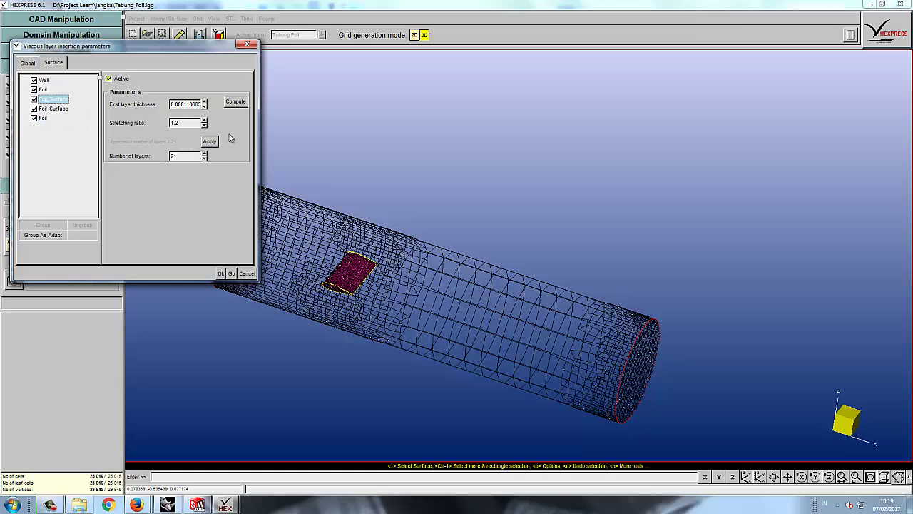
left_click(43, 89)
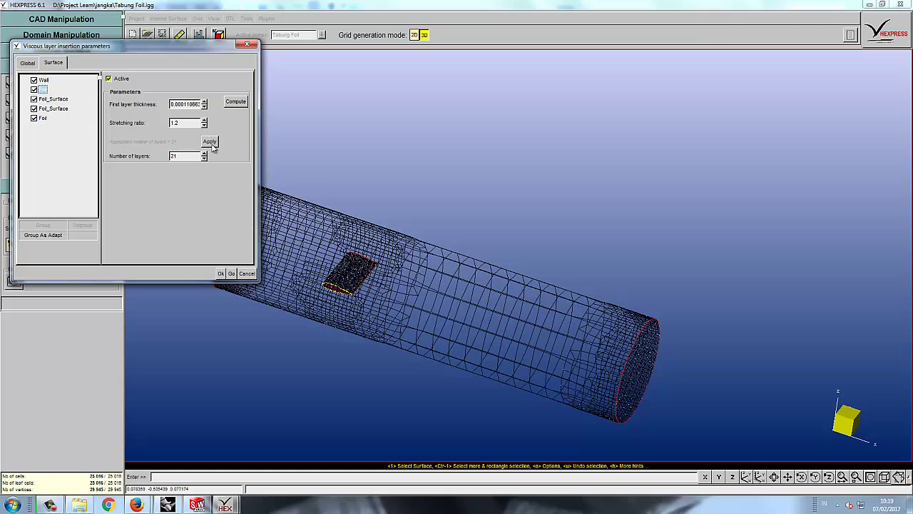
left_click(232, 274)
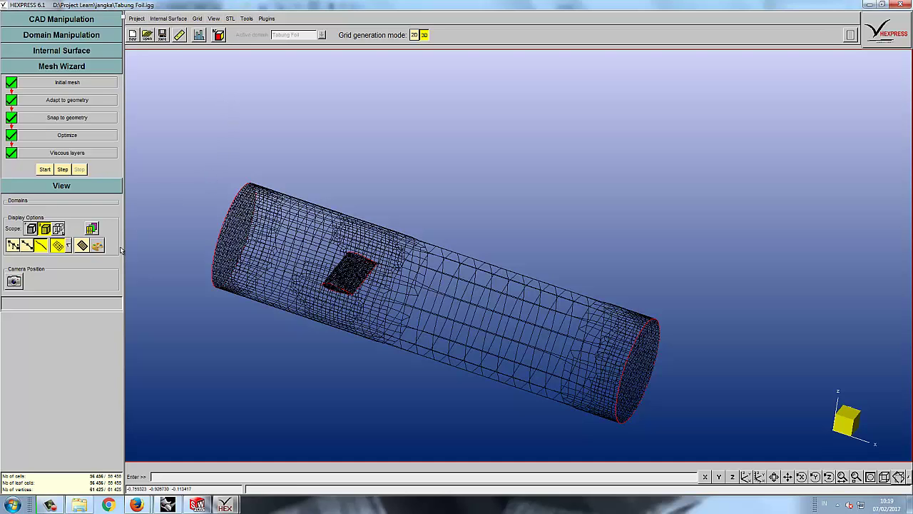
Launch FINE/Open from the FineOpen61 folder of the installed NUMECA software
left_click(13, 504)
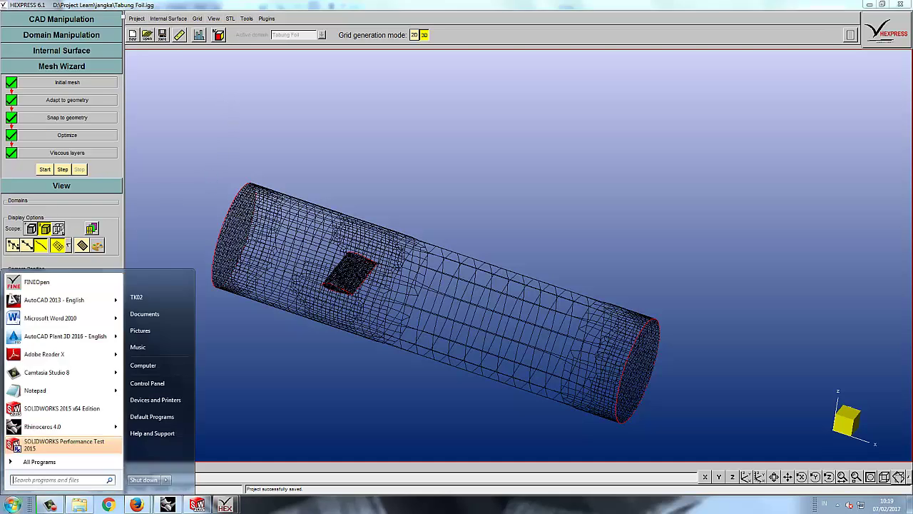
left_click(37, 463)
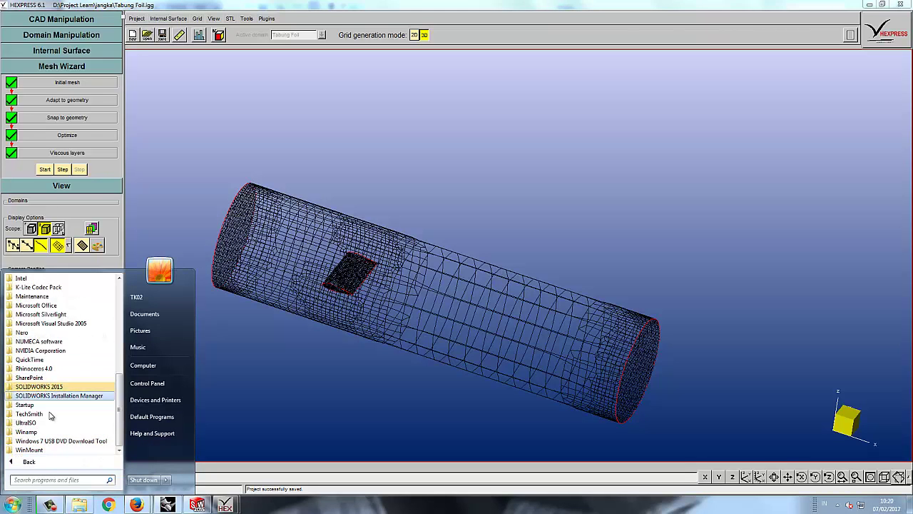
left_click(52, 343)
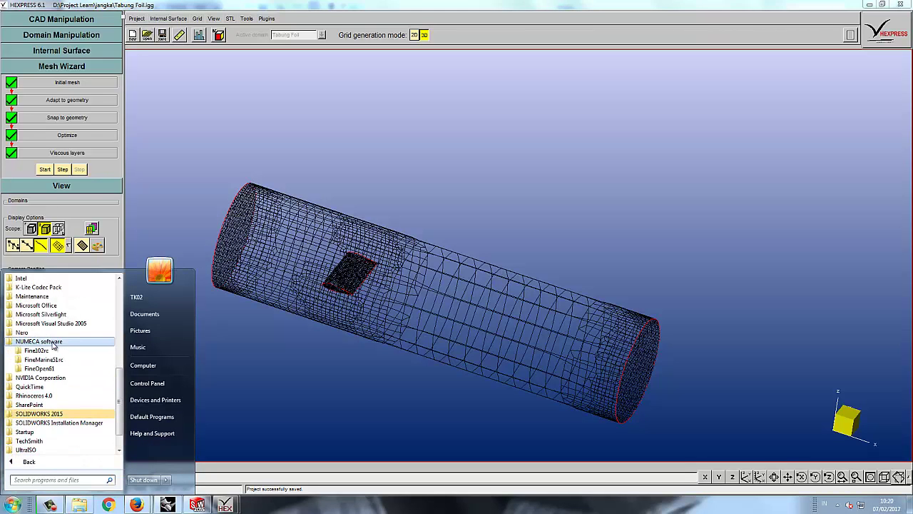
left_click(39, 368)
left_click(45, 395)
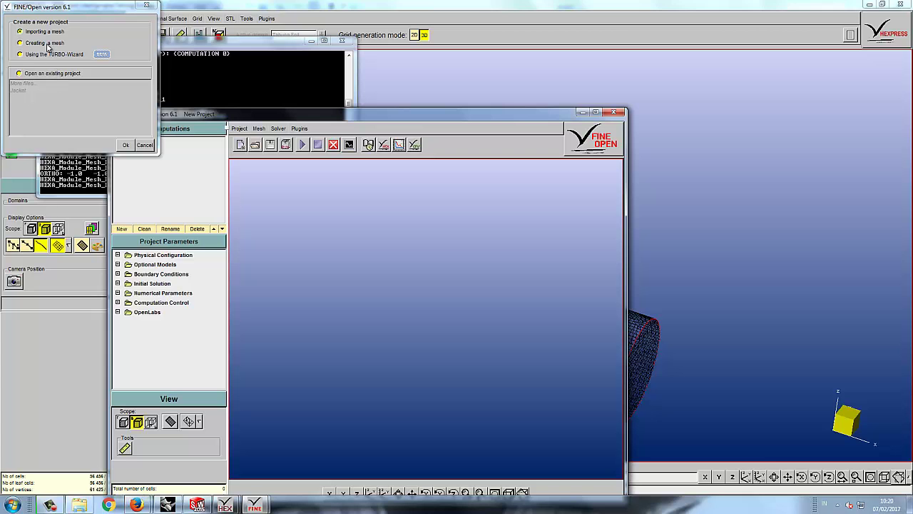
left_click(126, 144)
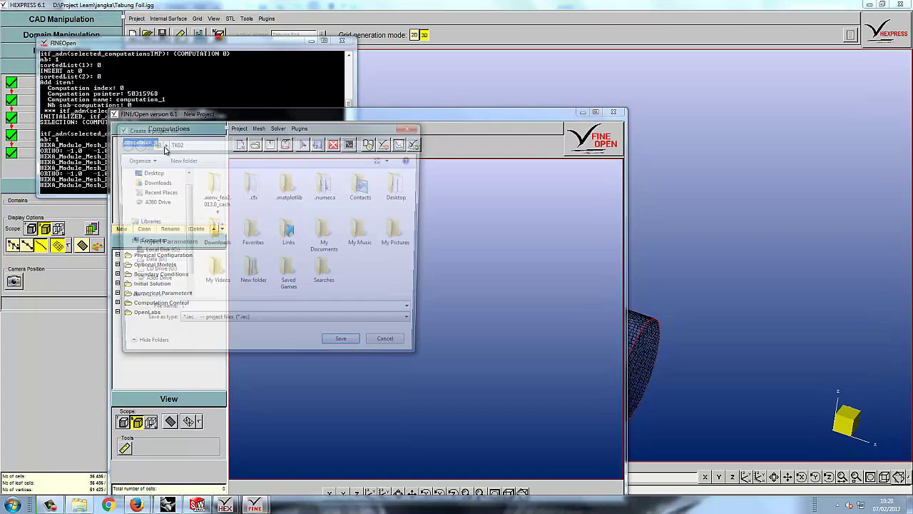
scroll(166, 259, "down", 2)
left_click(150, 242)
double_click(225, 208)
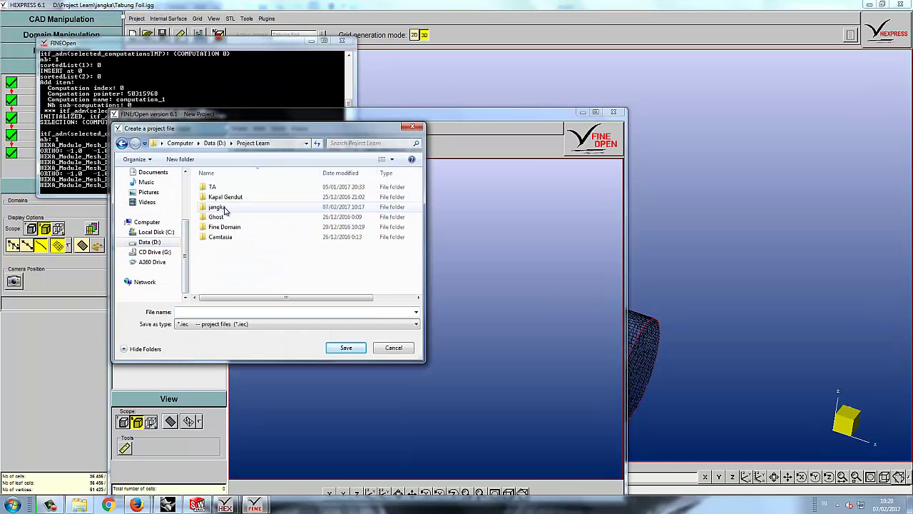
double_click(223, 205)
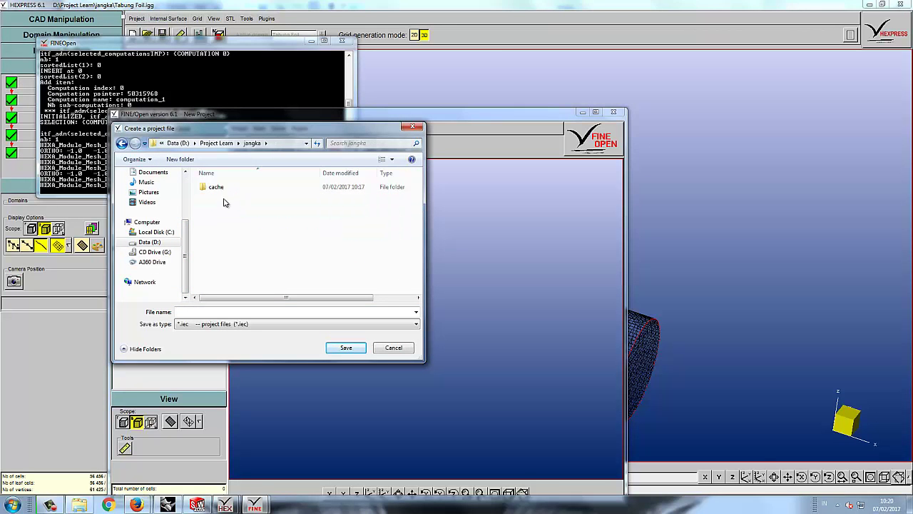
left_click(258, 326)
left_click(297, 332)
left_click(389, 351)
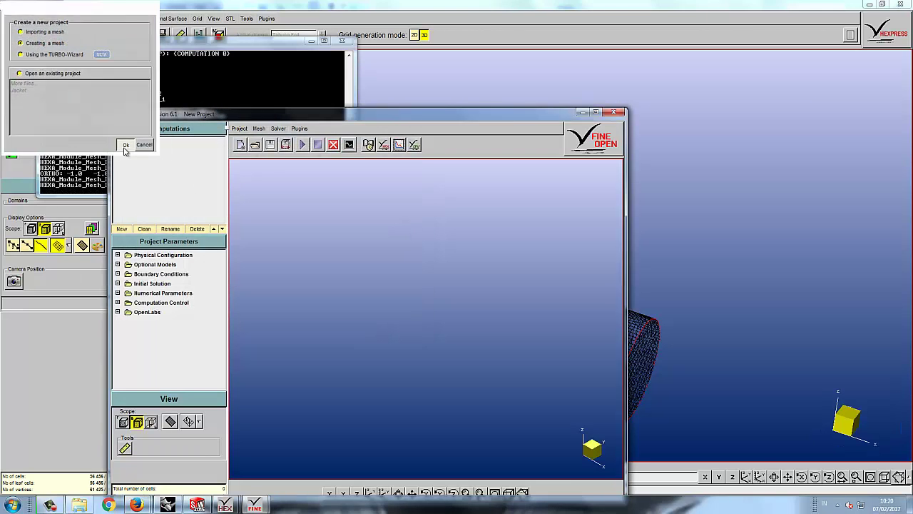
Create a new mesh-creation project named Tabung Foil in the jangka folder of D:\Project Learn
left_click(129, 152)
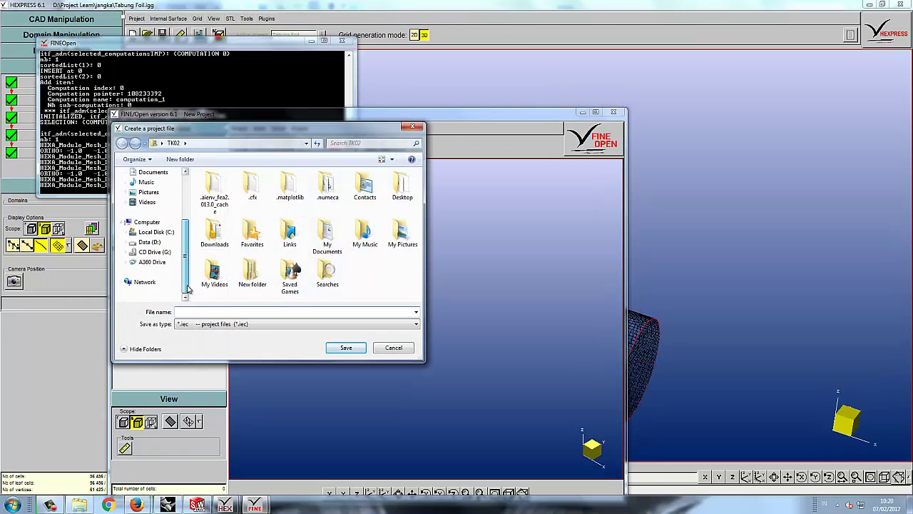
left_click(150, 242)
double_click(231, 207)
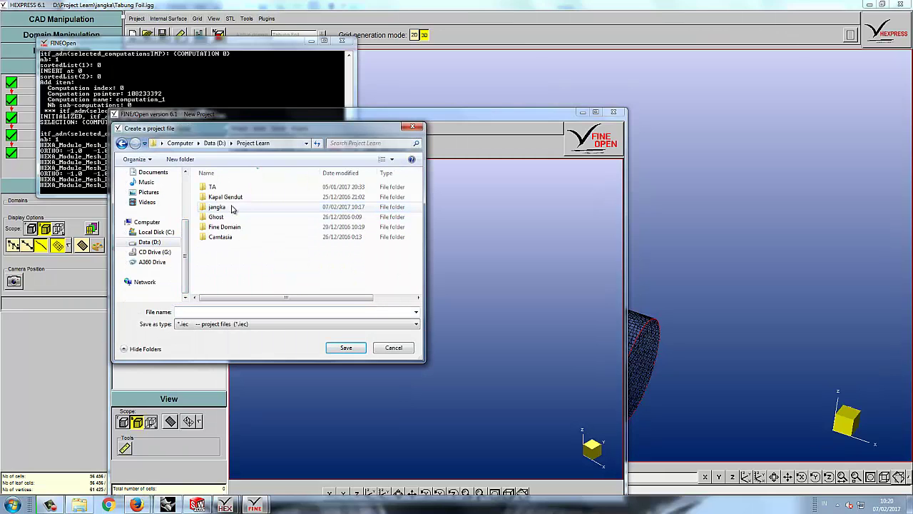
double_click(217, 207)
left_click(222, 310)
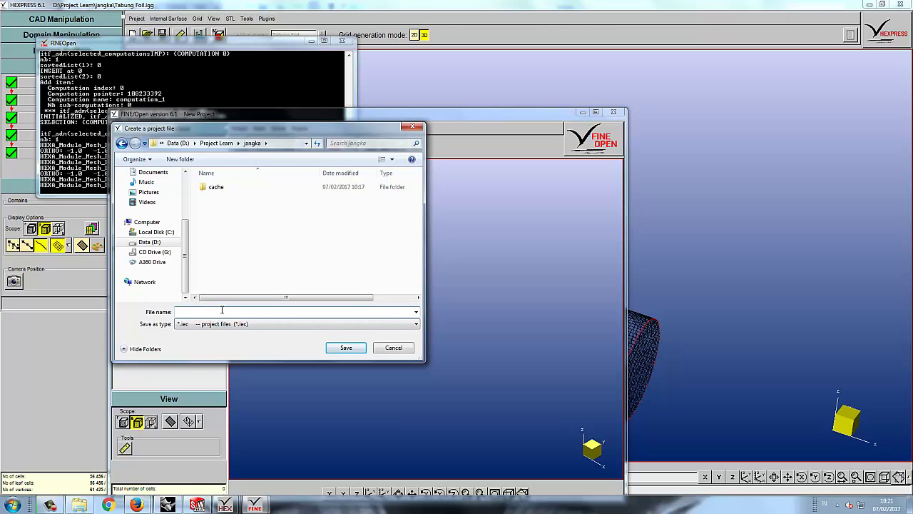
type("Tabung")
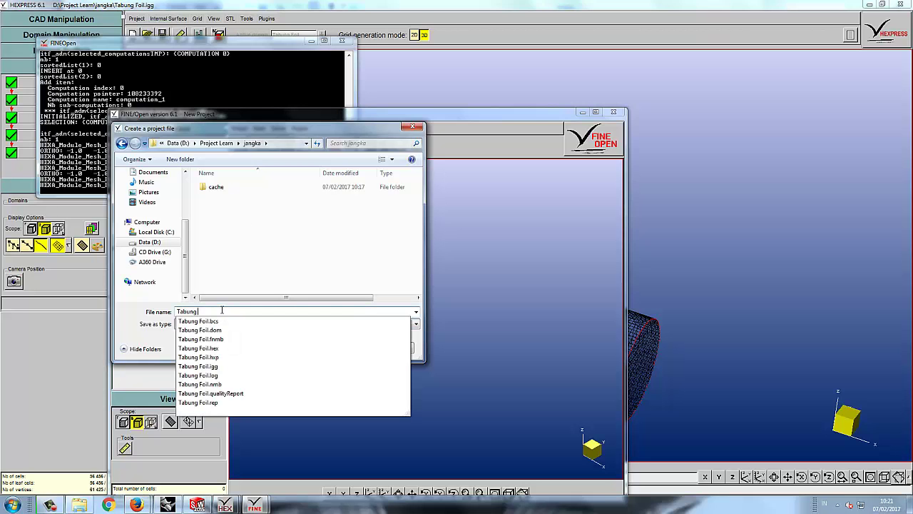
type(" Foil")
key("Return")
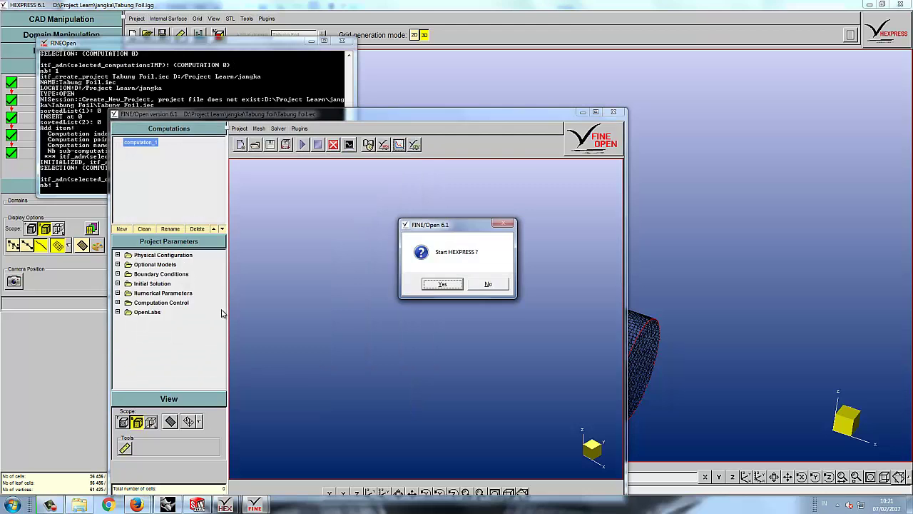
Start HEXPRESS for the new project, open Tabung Foil.igg, and display its mesh as a grid without surface shading
key("Return")
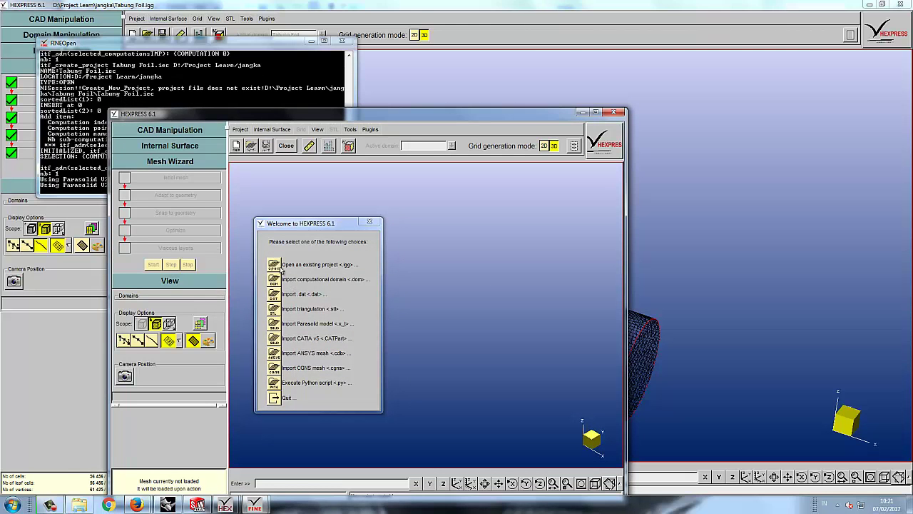
left_click(274, 266)
left_click(244, 207)
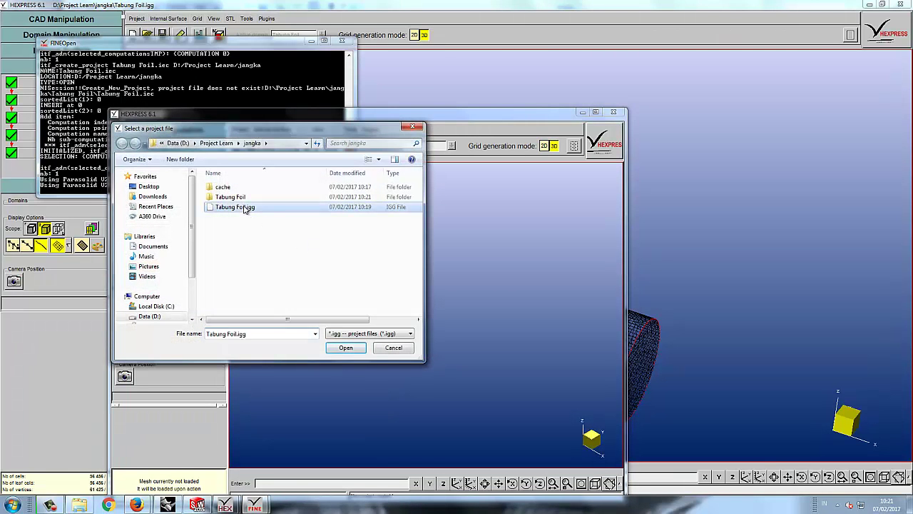
double_click(245, 207)
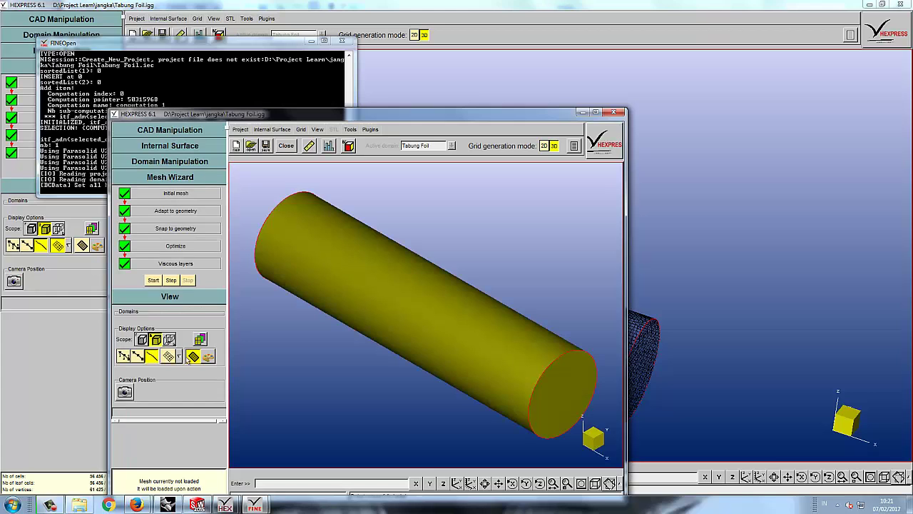
left_click(168, 356)
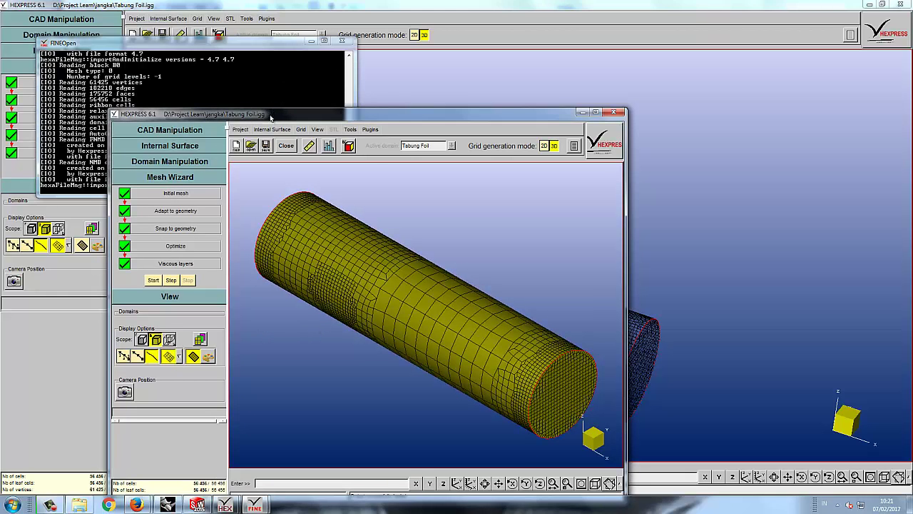
left_click(193, 356)
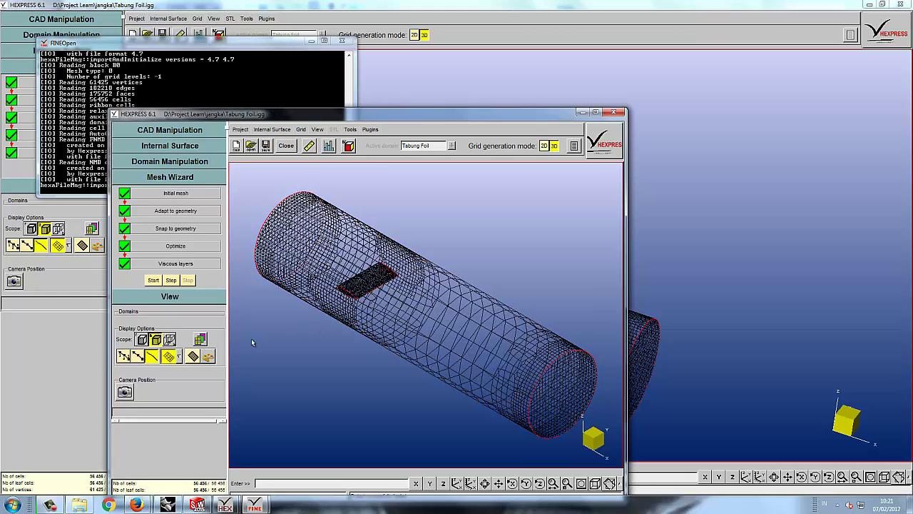
Close the mesh session, save the mesh, and load it into the FINE/Open project with grid units in meters
left_click(286, 147)
left_click(451, 287)
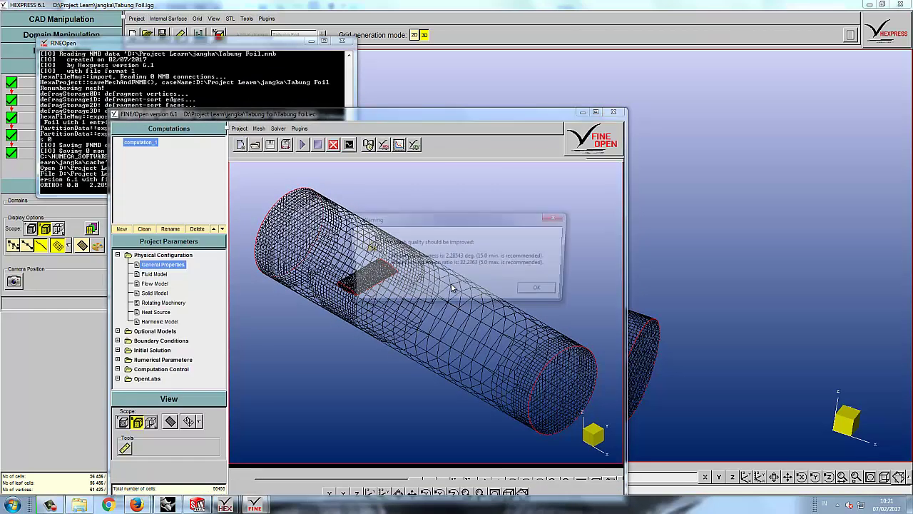
left_click(535, 293)
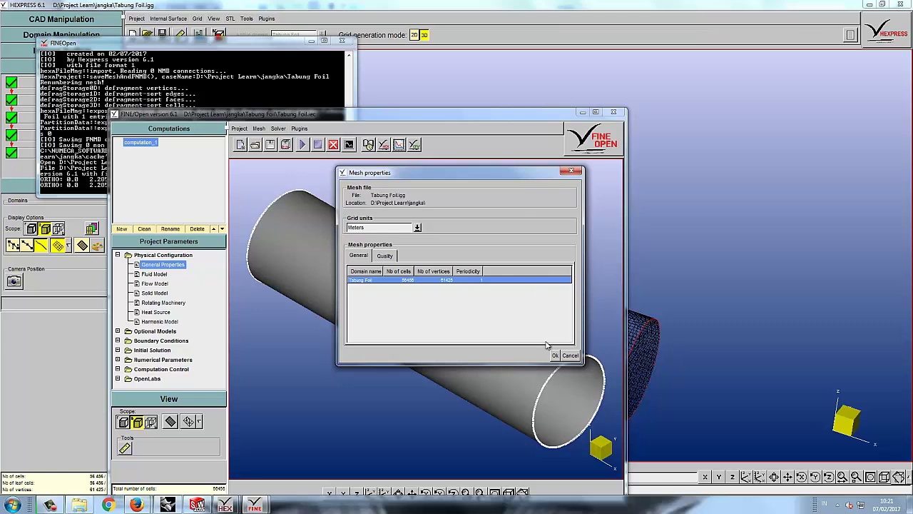
left_click(554, 356)
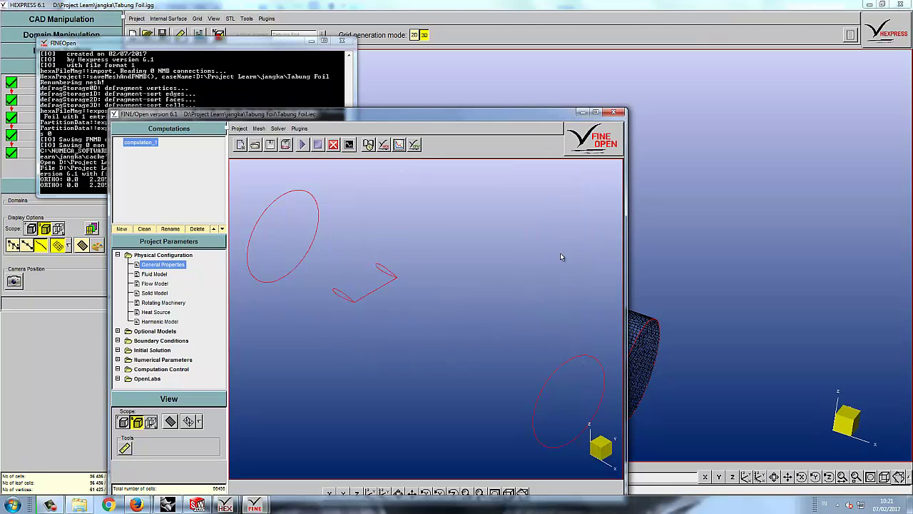
Maximize the FINE/Open window and inspect the cylindrical domain with surface shading and grid display turned on
left_click(595, 113)
left_click(57, 312)
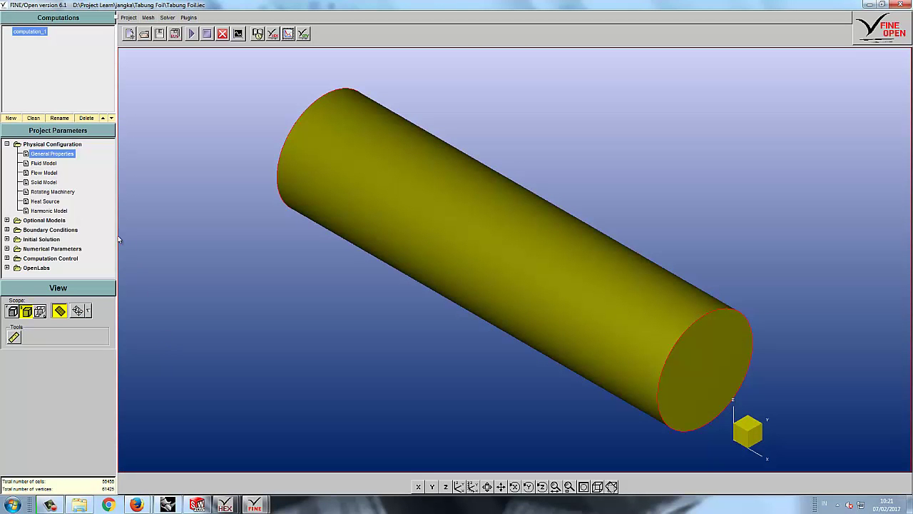
left_click(77, 312)
left_click(88, 312)
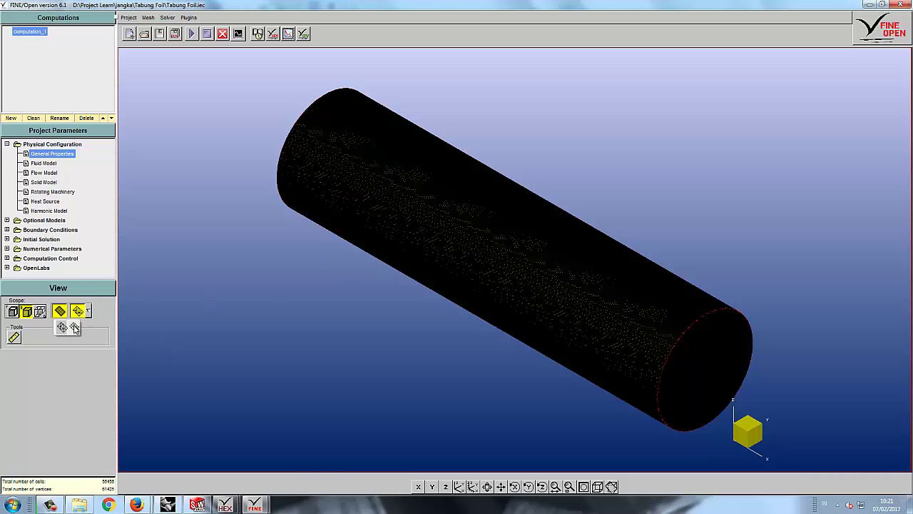
left_click(74, 327)
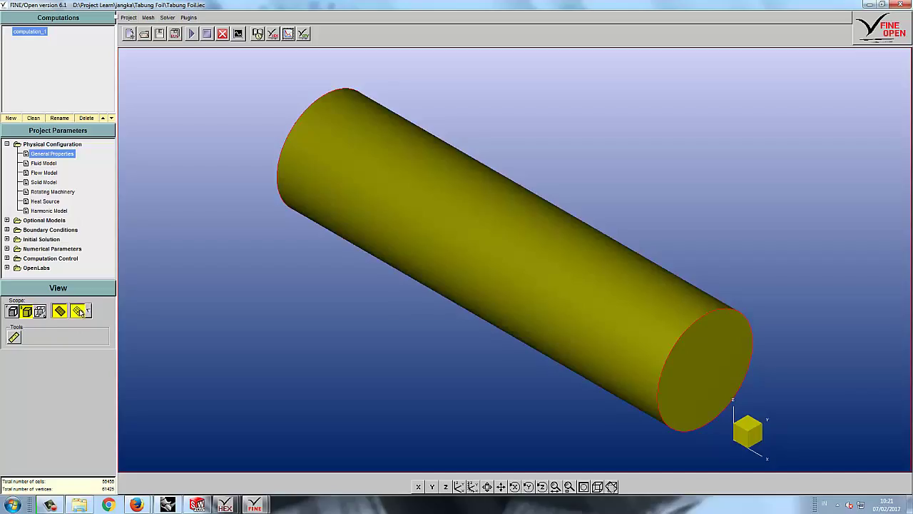
left_click(88, 313)
left_click(65, 327)
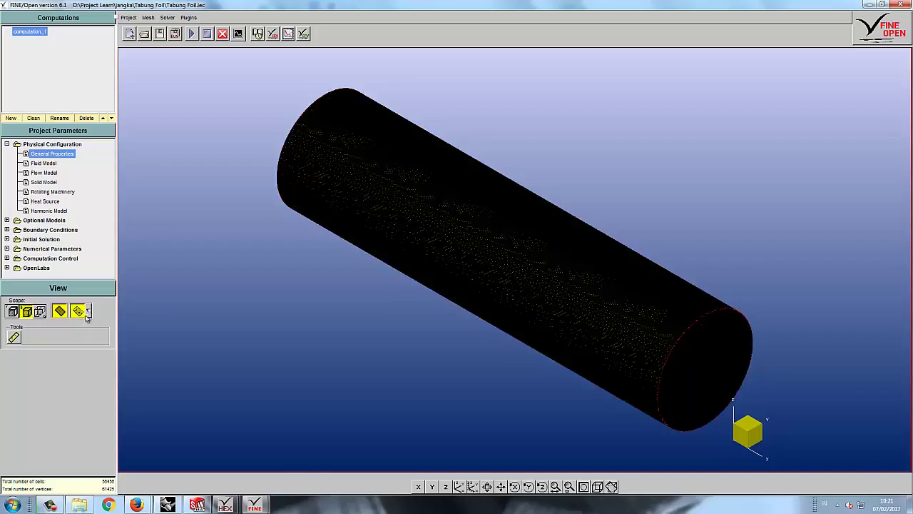
scroll(490, 245, "up", 10)
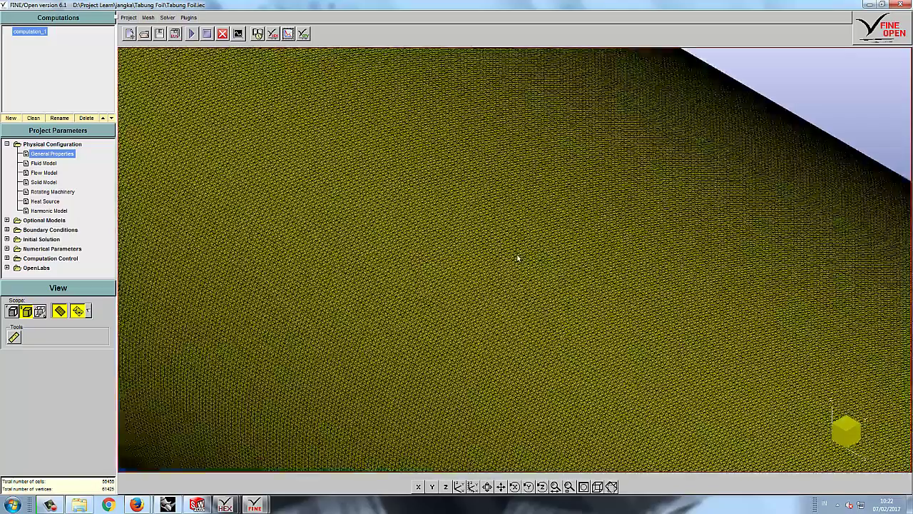
scroll(517, 258, "up", 2)
scroll(518, 258, "down", 10)
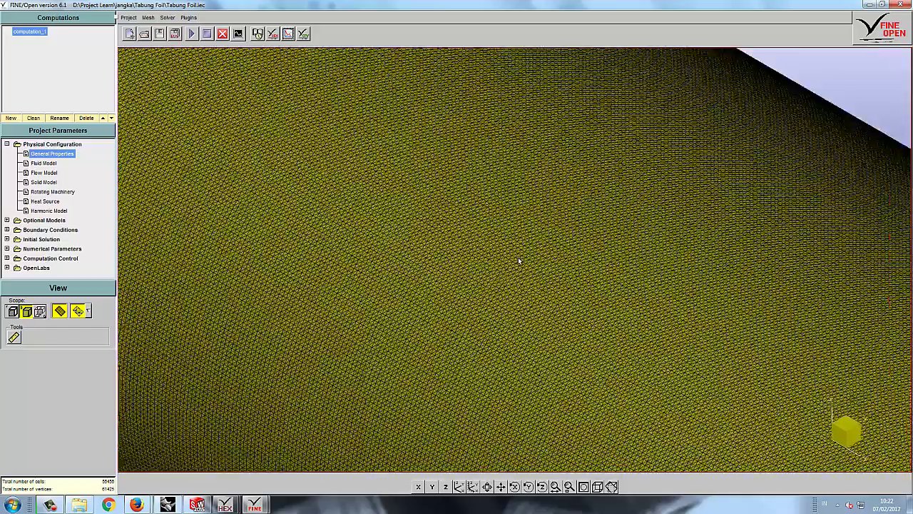
scroll(518, 261, "down", 10)
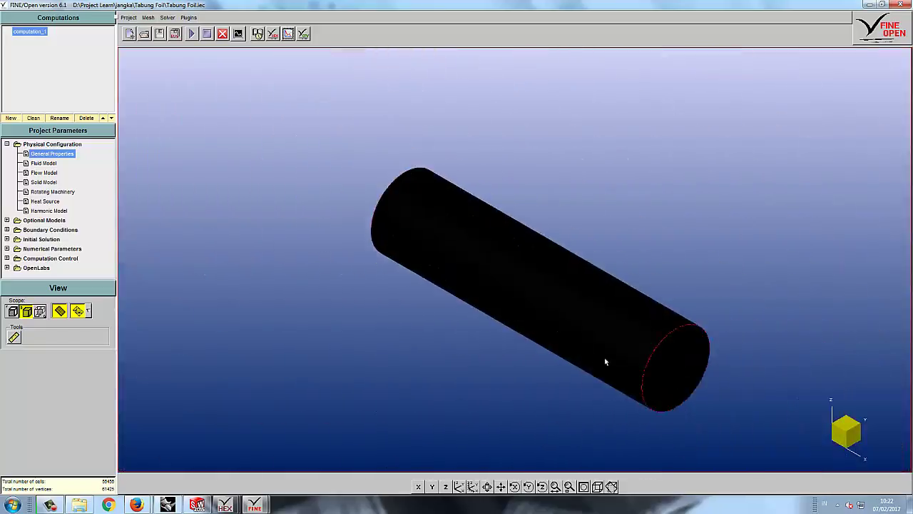
Review the computation's general properties and accept them
scroll(603, 361, "up", 5)
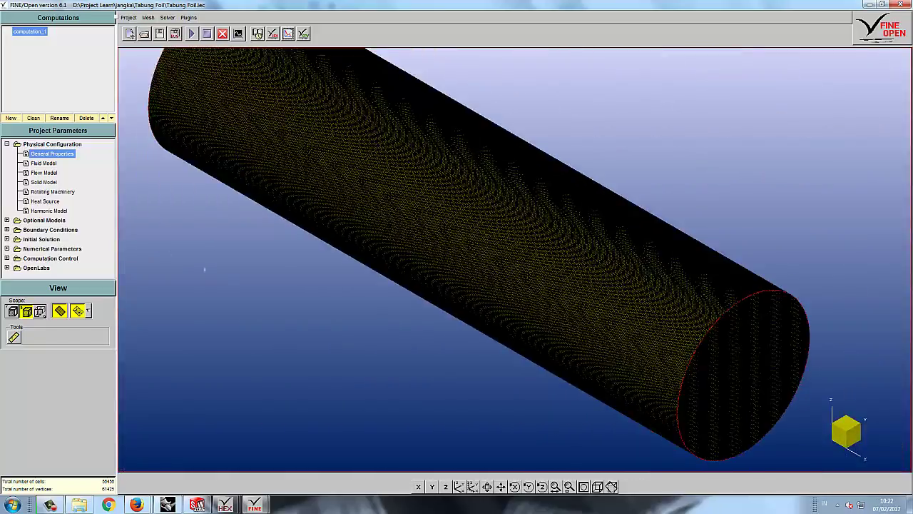
double_click(53, 154)
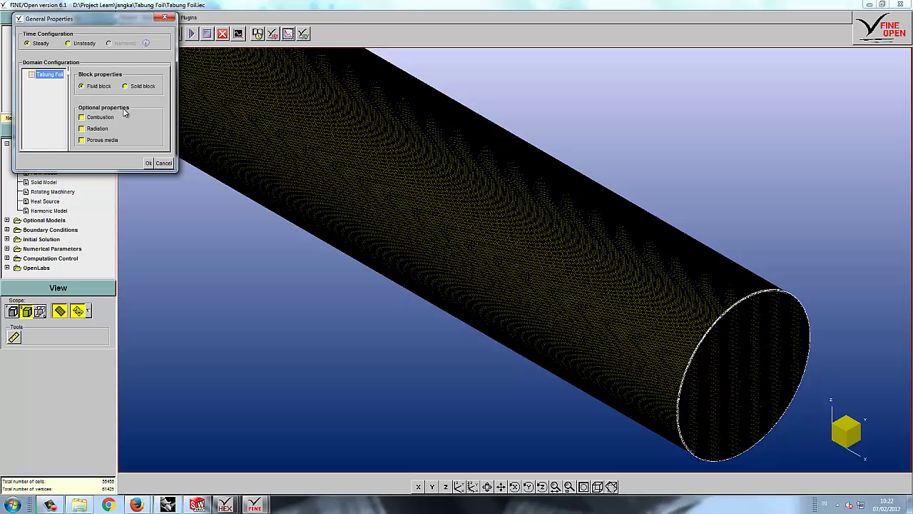
left_click(148, 163)
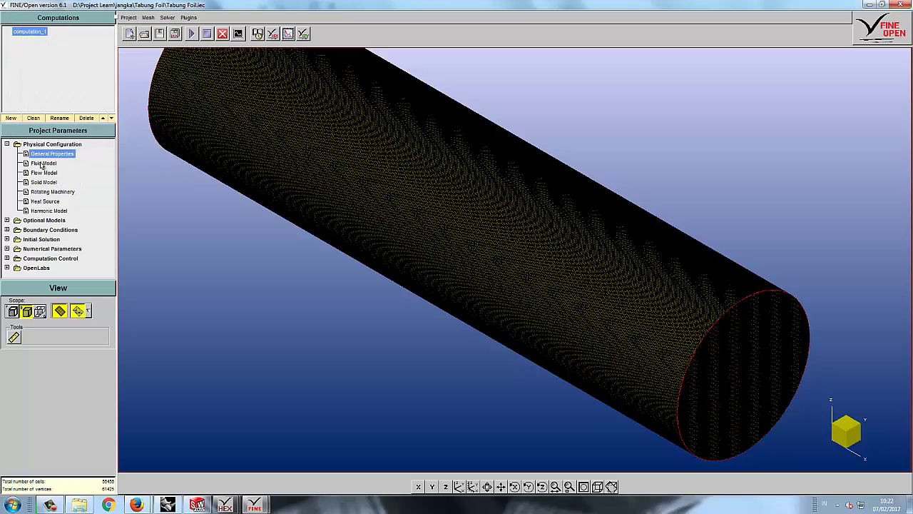
Rename the computation as Tabung_Foil
left_click(67, 118)
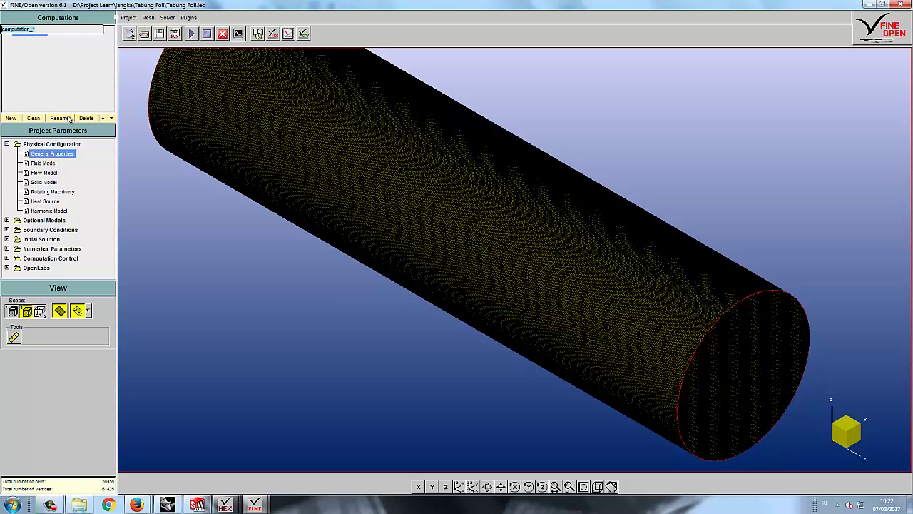
type("Tabung Foil")
key("Return")
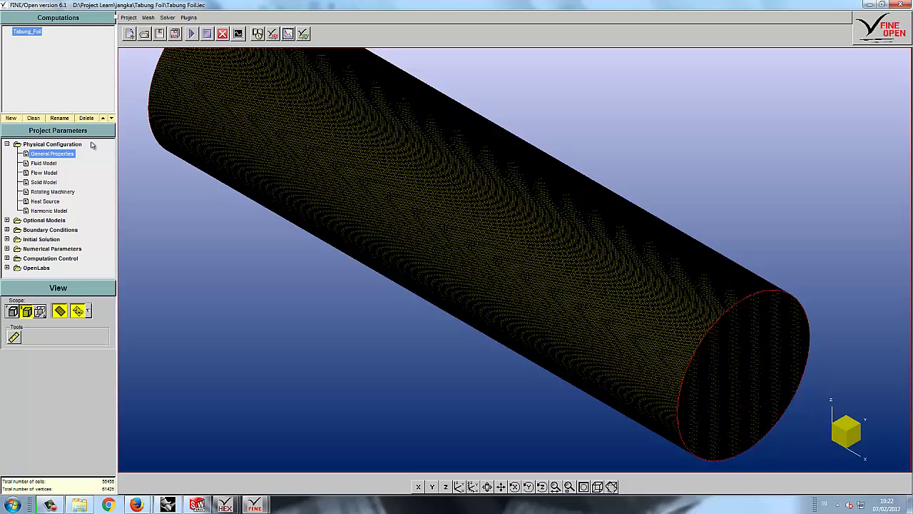
Confirm steady time configuration and a fluid block for the Tabung Foil domain, and try to open the solid model settings
double_click(44, 154)
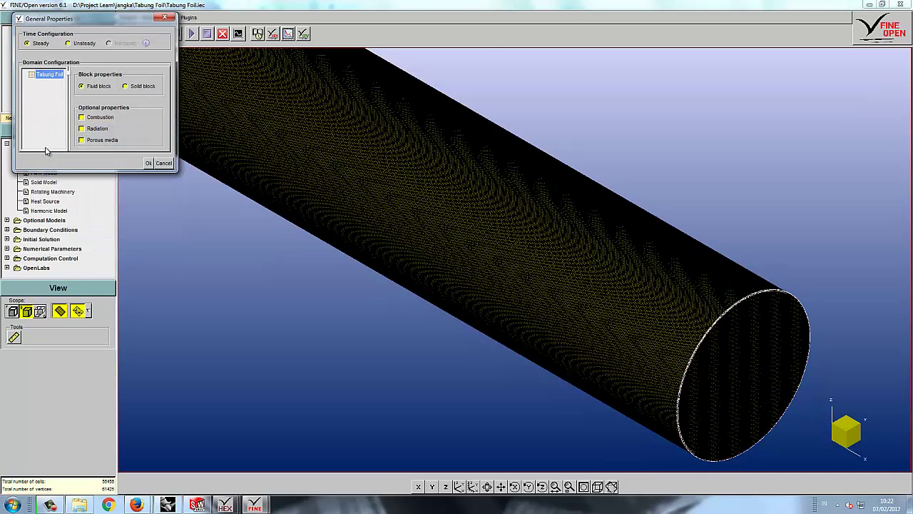
left_click(40, 75)
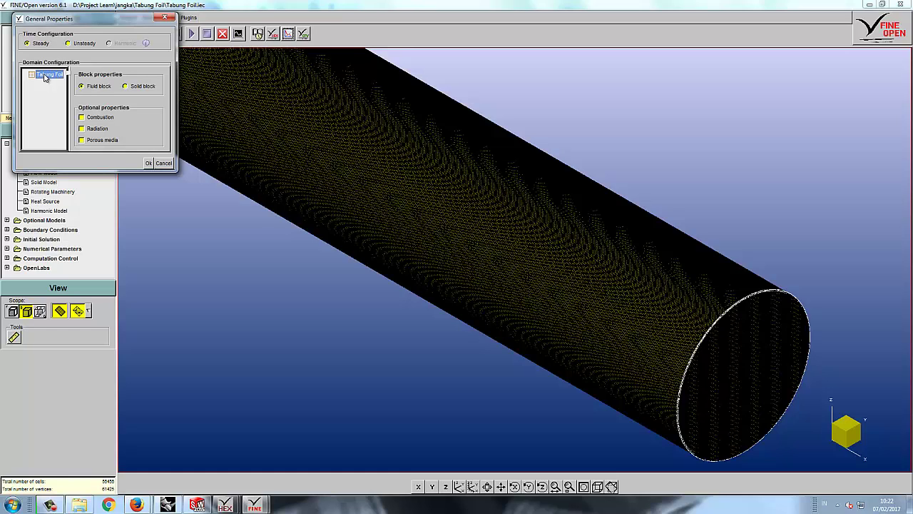
left_click(132, 87)
left_click(97, 88)
left_click(146, 164)
left_click(45, 184)
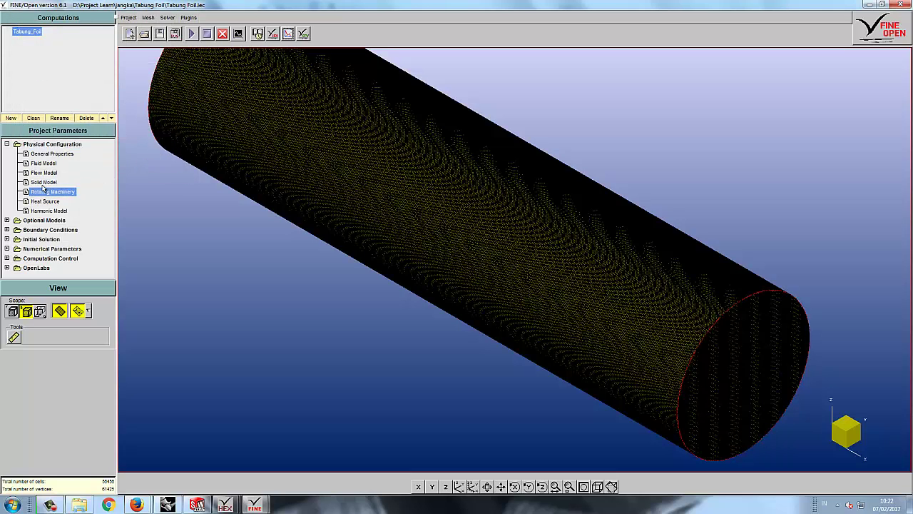
left_click(498, 284)
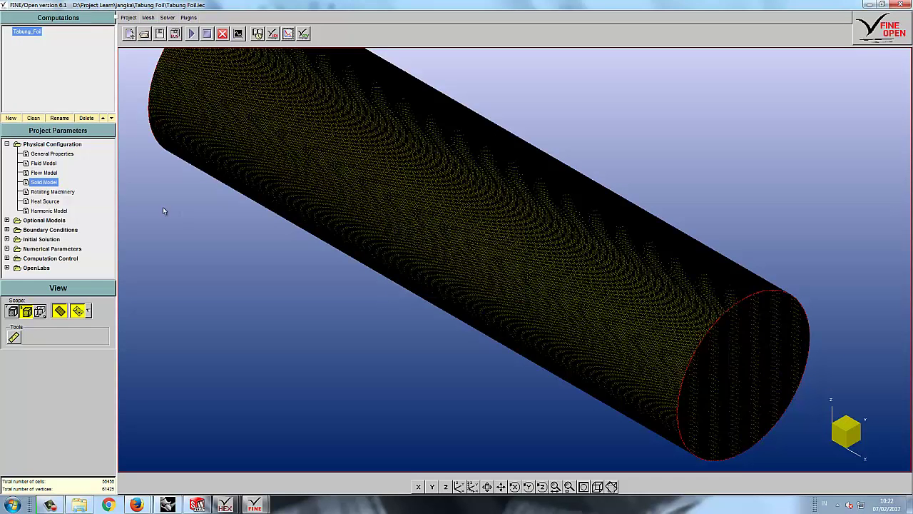
Set the flow model's reference length to 4 m and reference velocity to 5 m/s, keeping the Spalart-Allmaras turbulence model
left_click(50, 174)
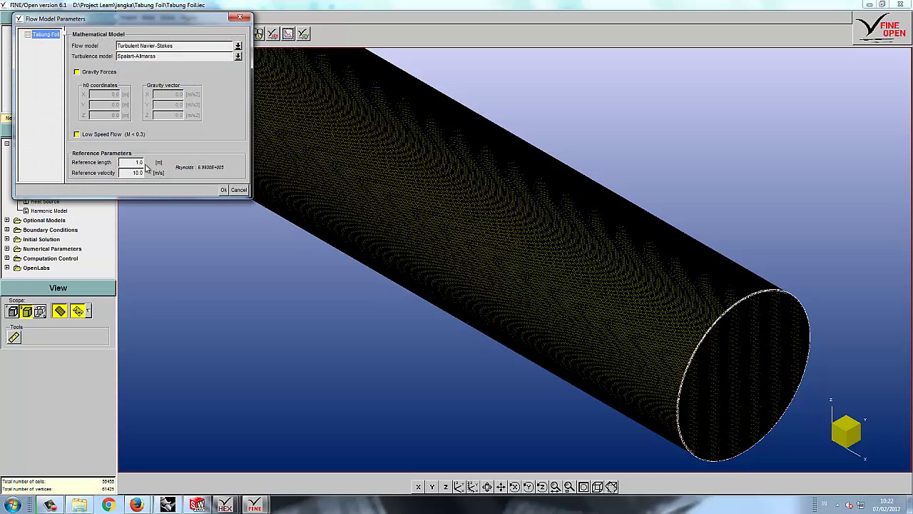
left_click(237, 56)
left_click(238, 56)
left_click_drag(130, 163, 159, 164)
key("Tab")
left_click(223, 190)
Examine the boundary conditions of the inlet and of the foil solid patches, leaving without changes
double_click(17, 230)
double_click(44, 240)
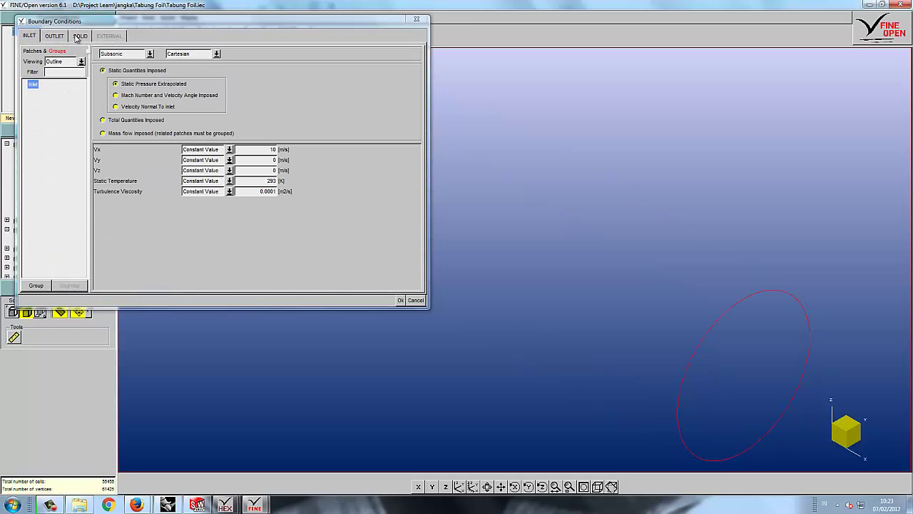
left_click(79, 35)
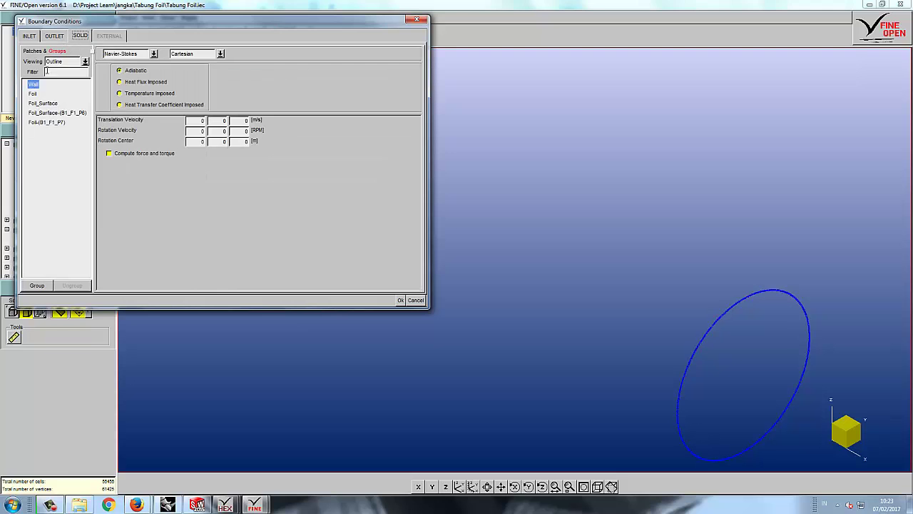
left_click(32, 103)
left_click(40, 112)
left_click(40, 123)
left_click(415, 299)
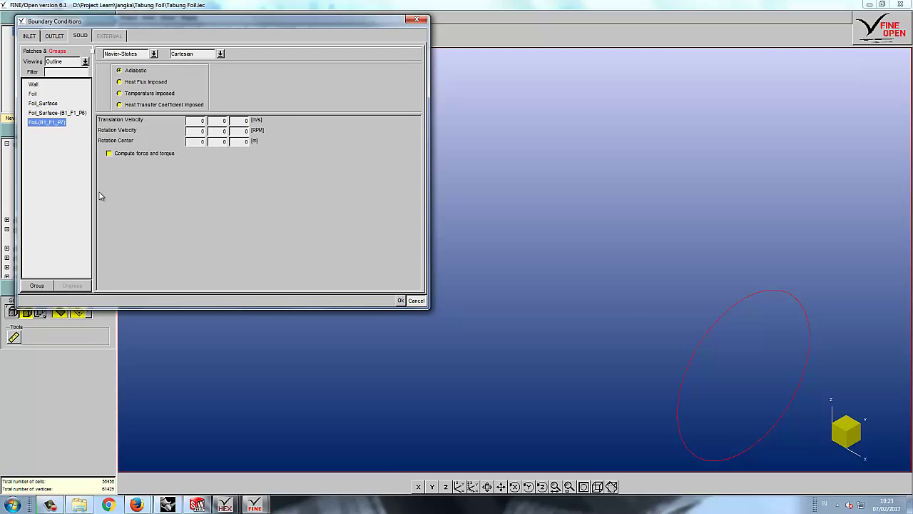
scroll(247, 208, "down", 3)
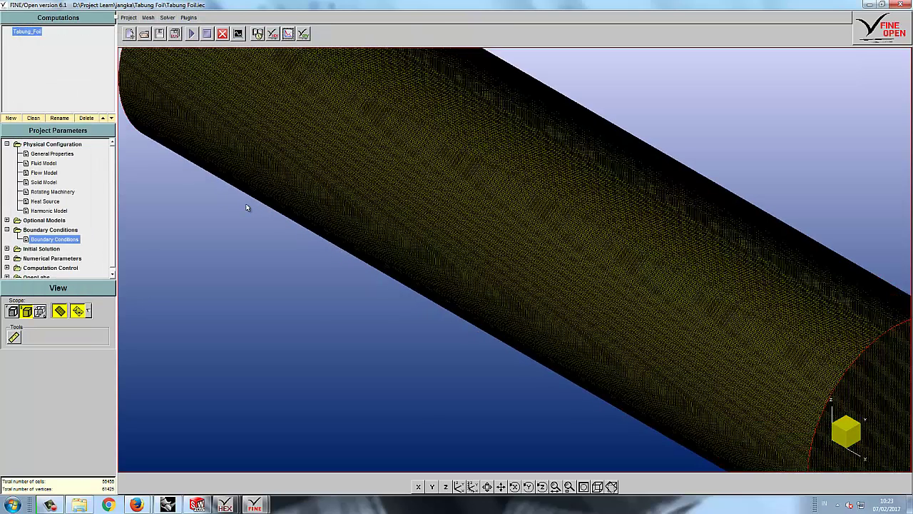
scroll(479, 296, "down", 2)
scroll(421, 267, "up", 3)
scroll(267, 169, "down", 3)
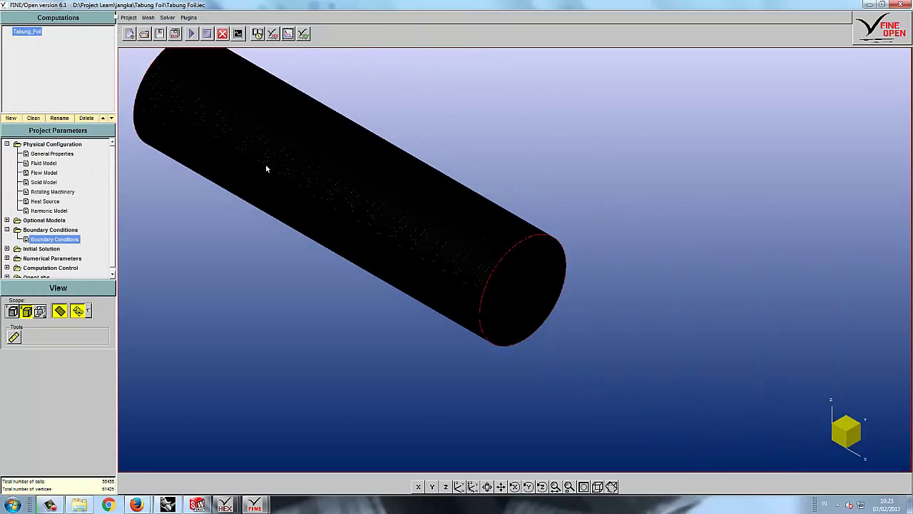
scroll(163, 109, "down", 2)
scroll(163, 109, "up", 1)
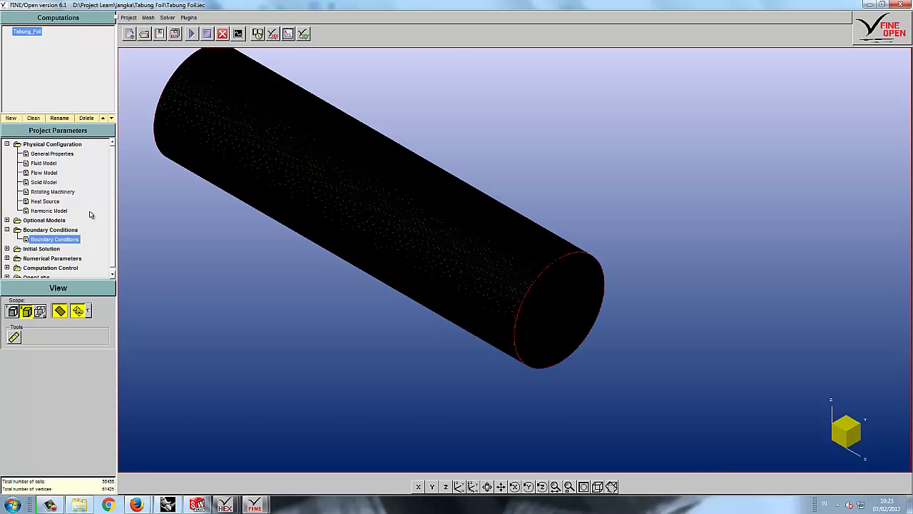
Expand the optional models group and look through its entries
scroll(112, 210, "down", 1)
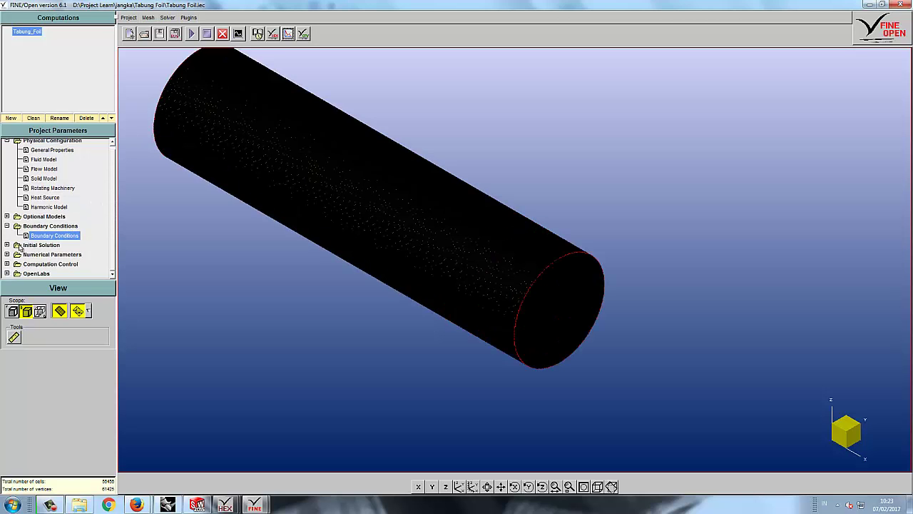
left_click(8, 217)
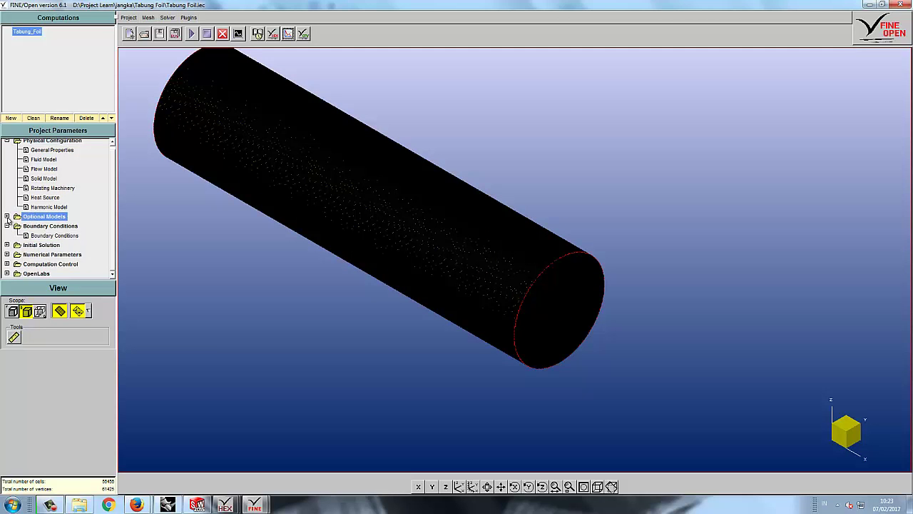
left_click(8, 216)
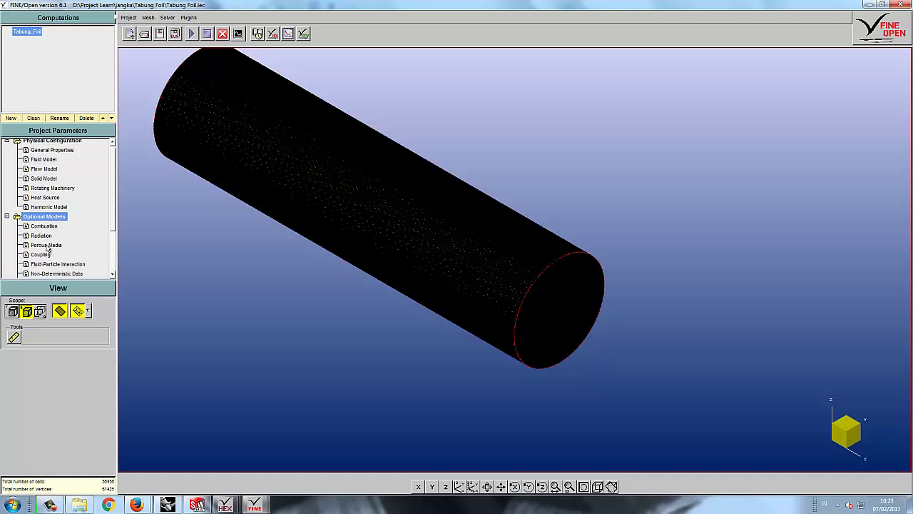
scroll(52, 246, "down", 1)
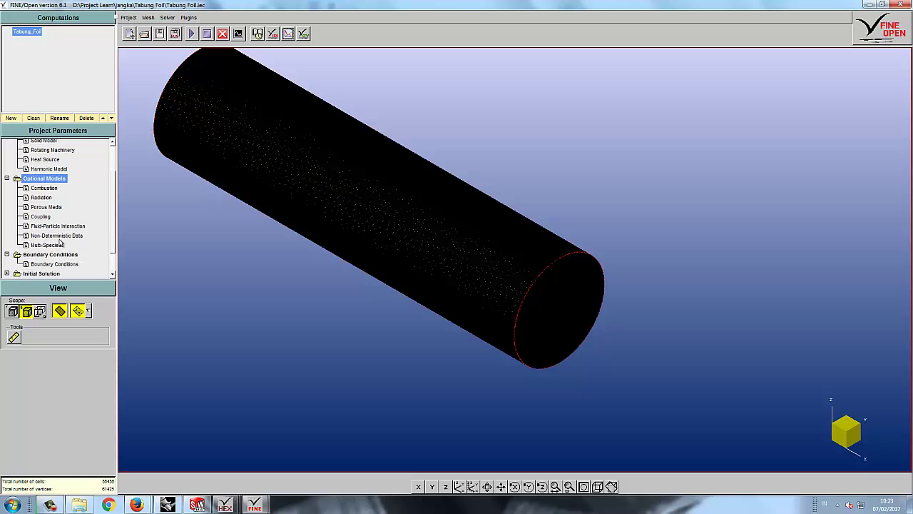
scroll(61, 244, "up", 1)
double_click(52, 188)
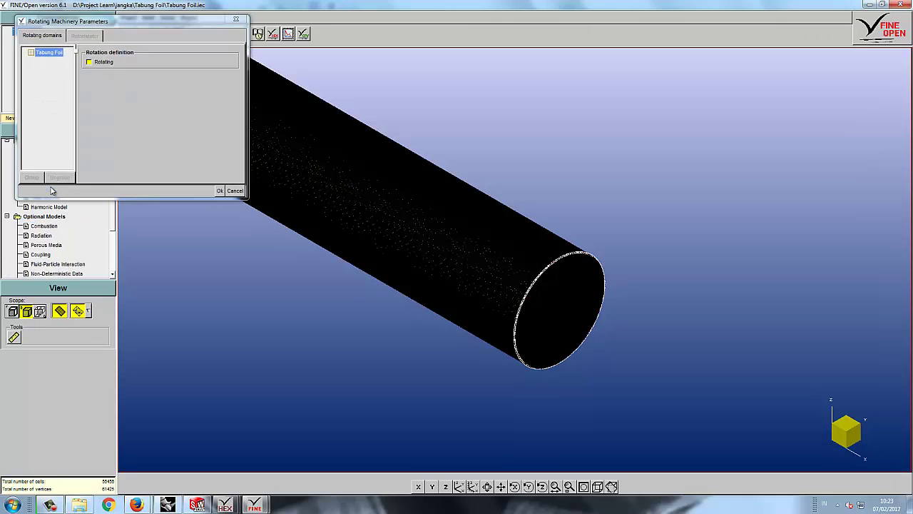
left_click(90, 63)
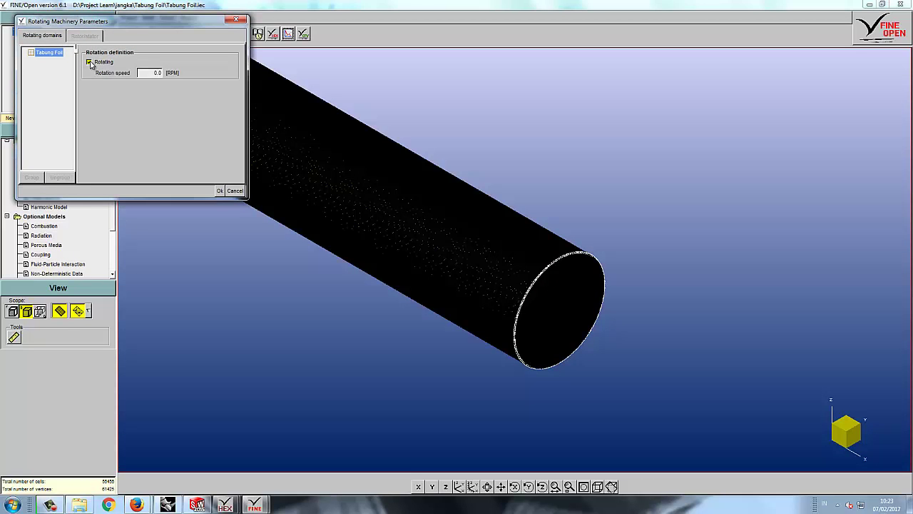
left_click(90, 62)
left_click(235, 190)
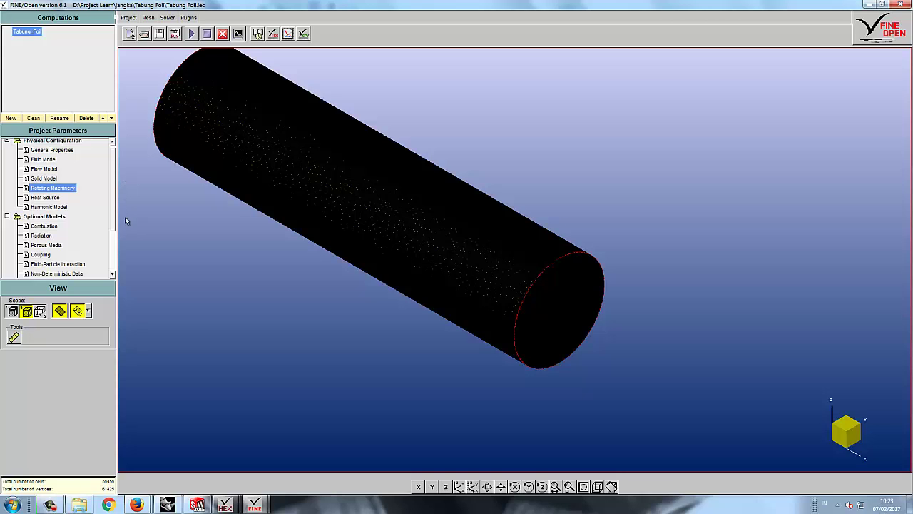
Accept the steady fluid-block general properties and select WATER from the fluid database as the domain's fluid
double_click(49, 151)
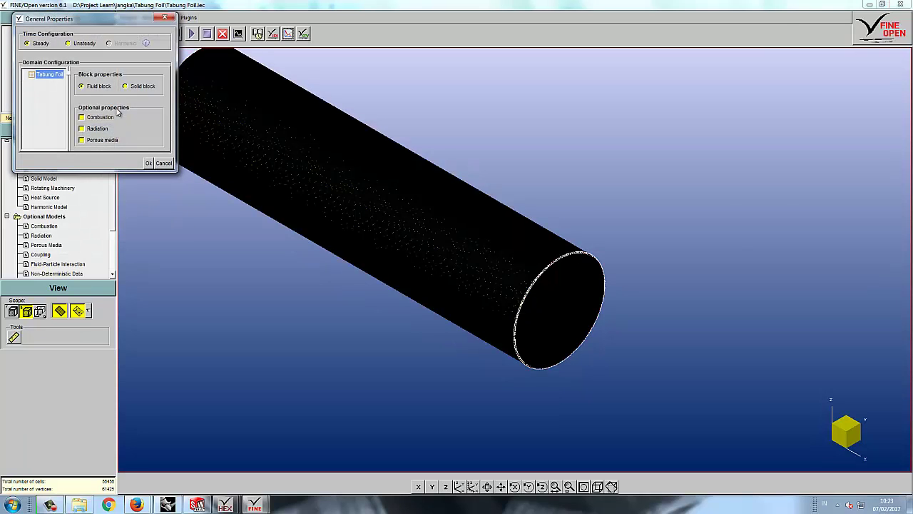
left_click(149, 163)
double_click(44, 160)
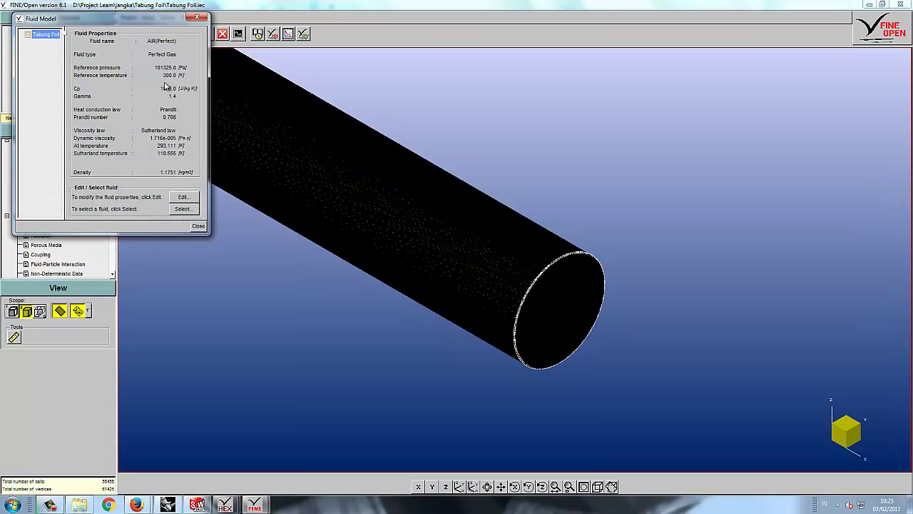
left_click(183, 208)
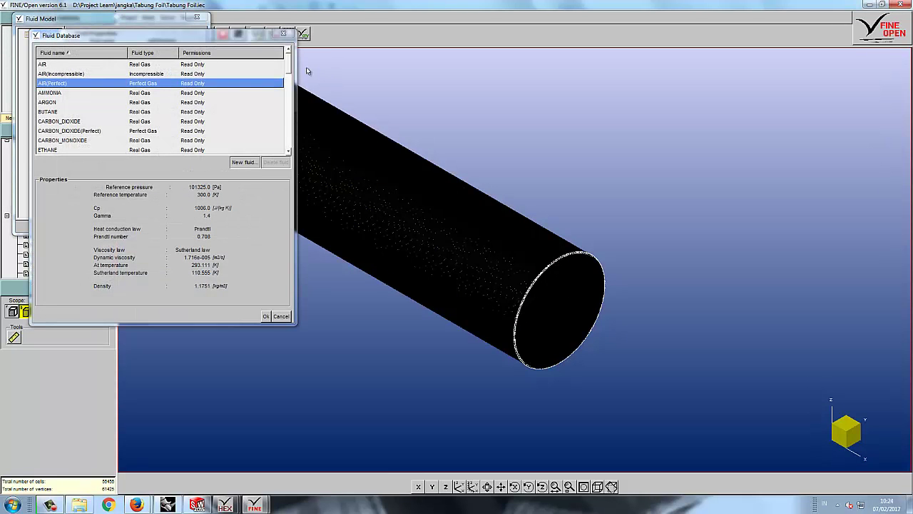
scroll(180, 125, "down", 10)
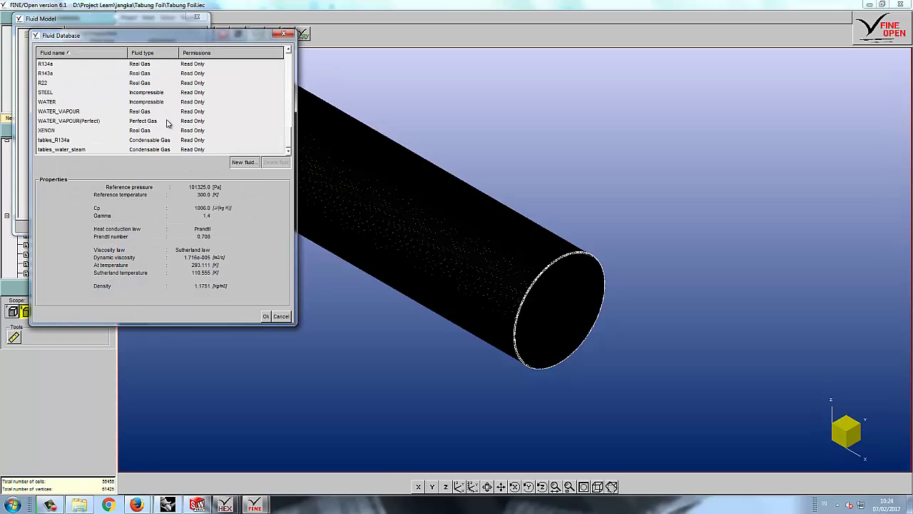
left_click(130, 103)
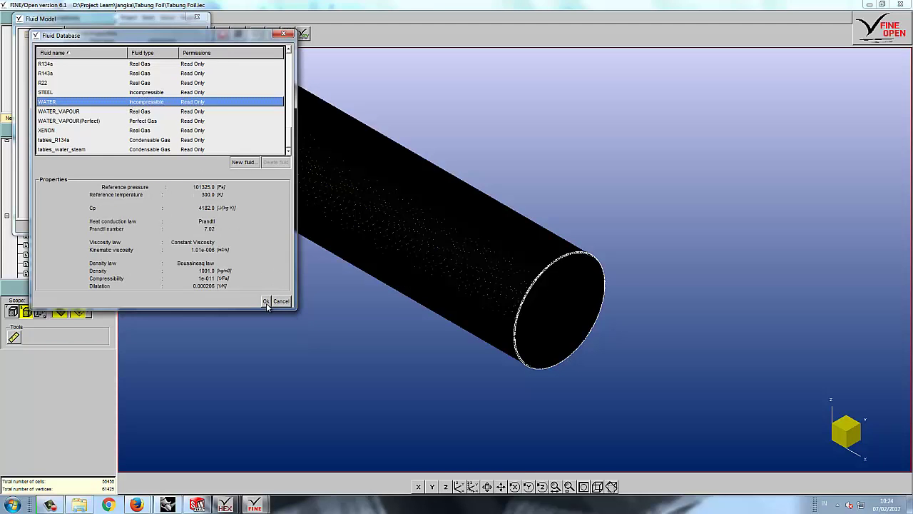
left_click(265, 301)
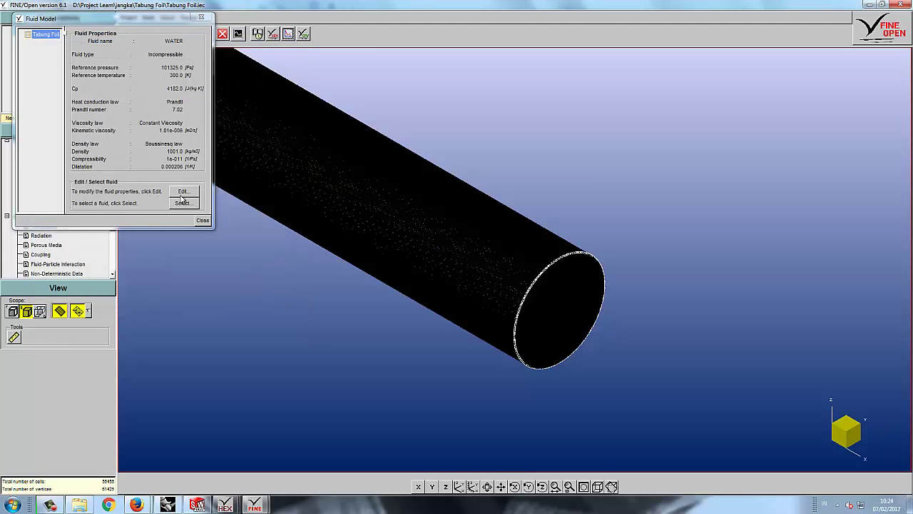
Review the editable properties of the WATER fluid and close the fluid model settings
left_click(183, 193)
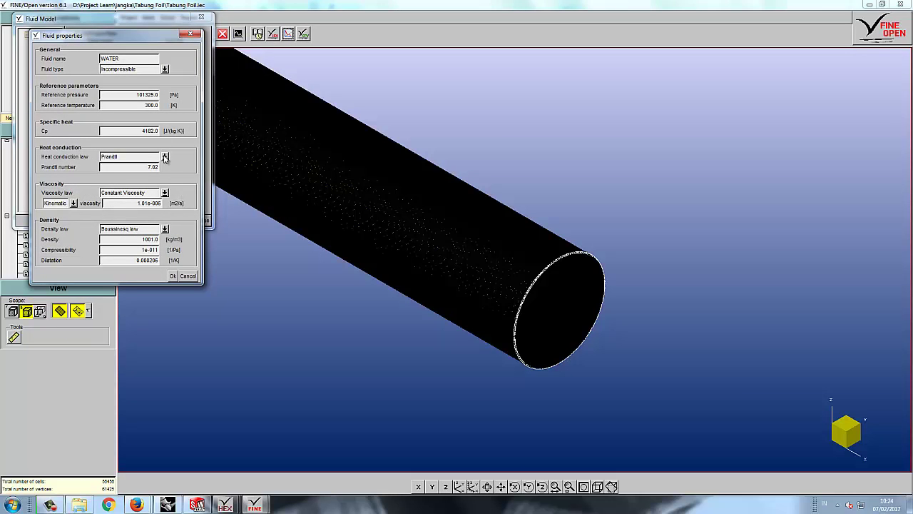
left_click(176, 274)
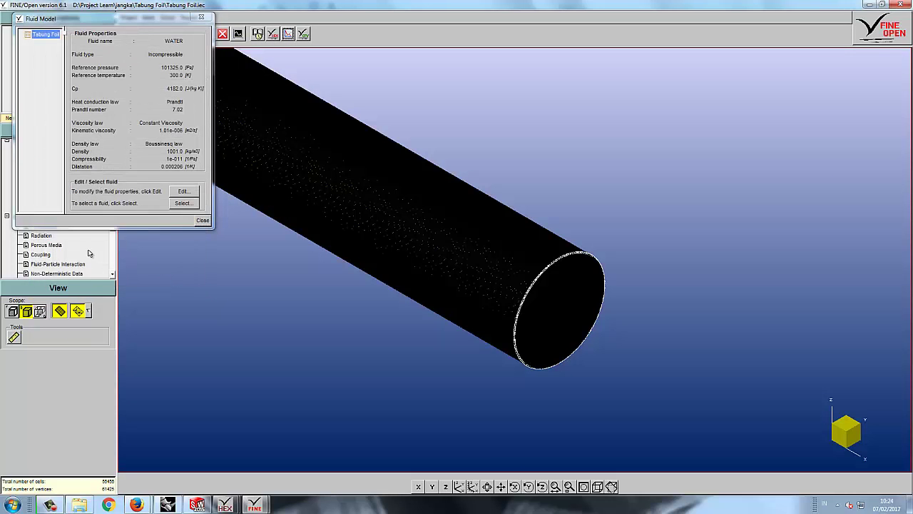
left_click(194, 226)
Check the flow model, solid model and rotating machinery settings, accepting the domain without rotation
left_click(43, 169)
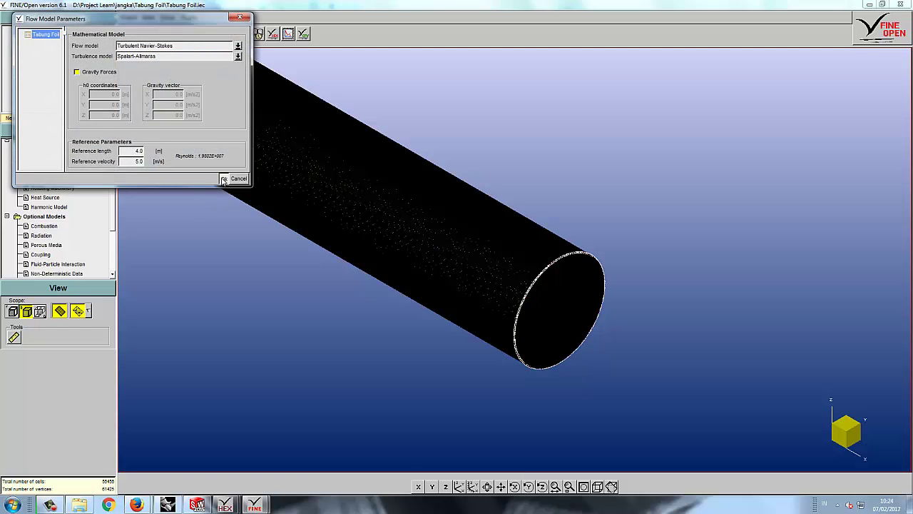
left_click(221, 179)
left_click(44, 178)
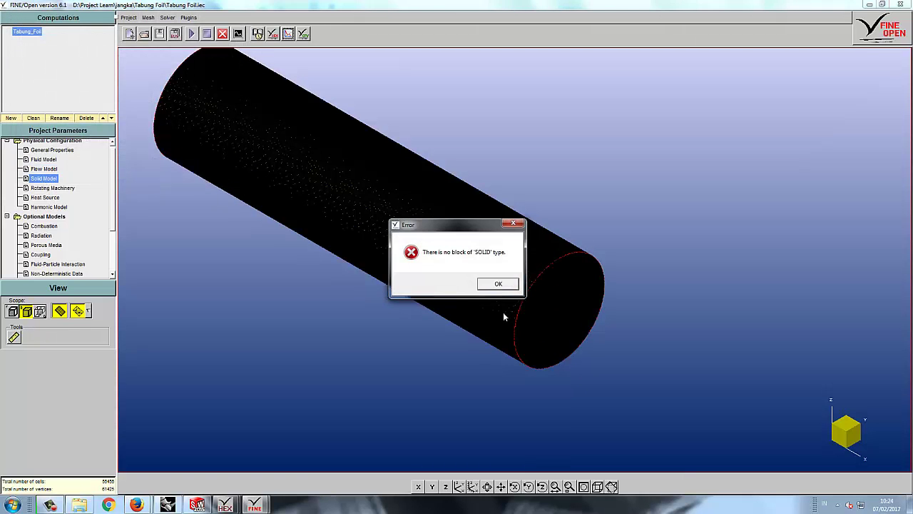
left_click(495, 281)
left_click(53, 188)
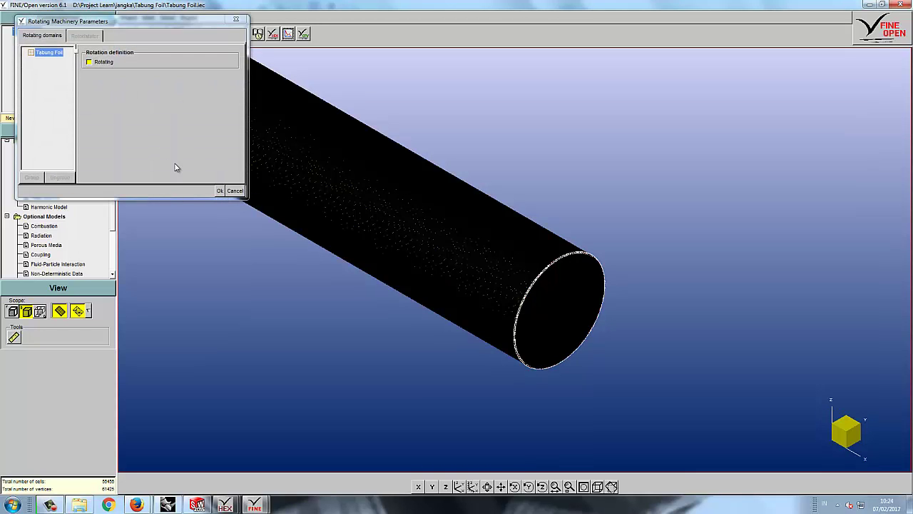
left_click(220, 191)
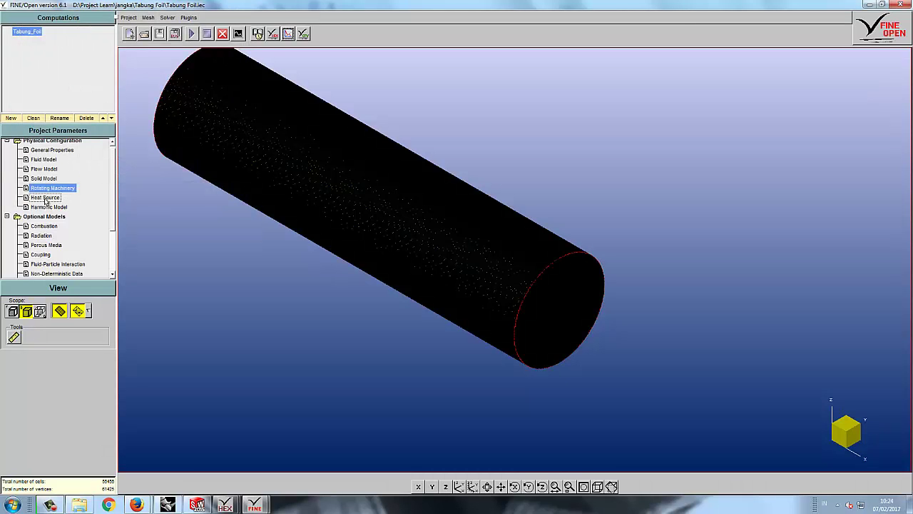
Check the heat source, harmonic model and combustion settings, leaving the heat source inactive
left_click(45, 198)
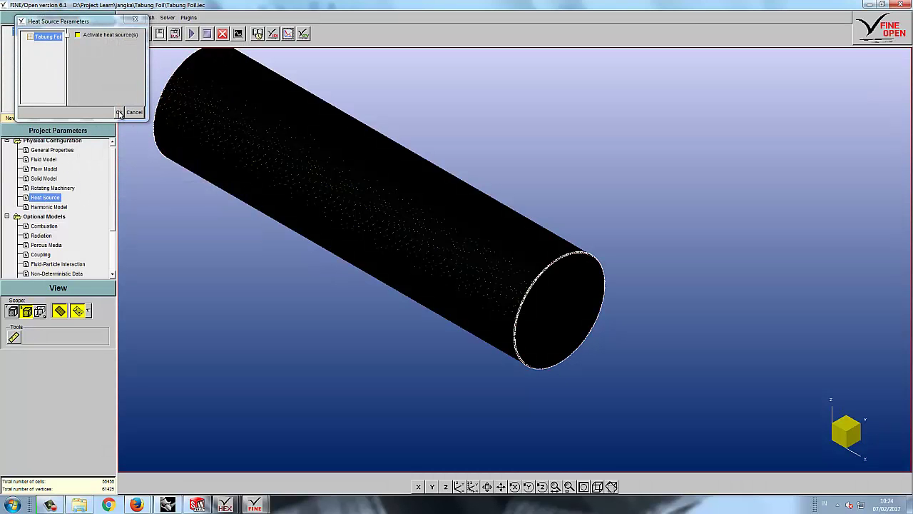
left_click(119, 113)
left_click(48, 207)
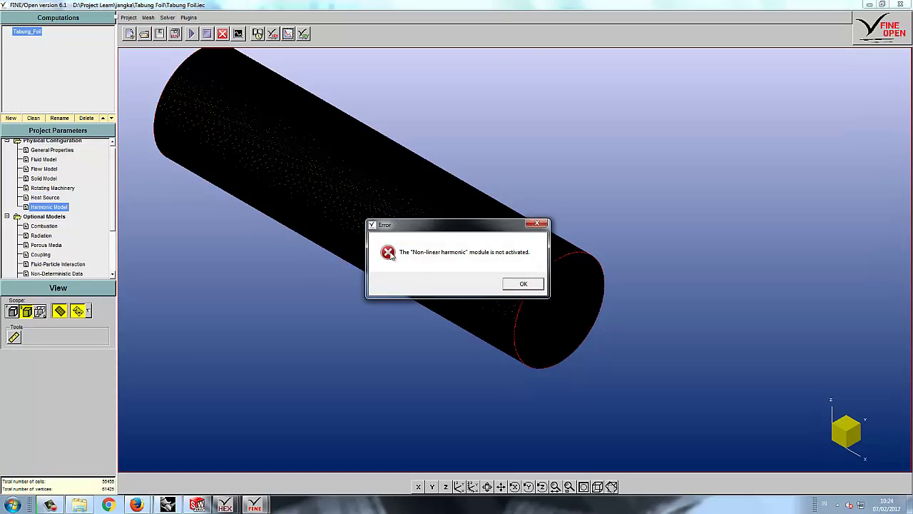
left_click(522, 283)
left_click(43, 226)
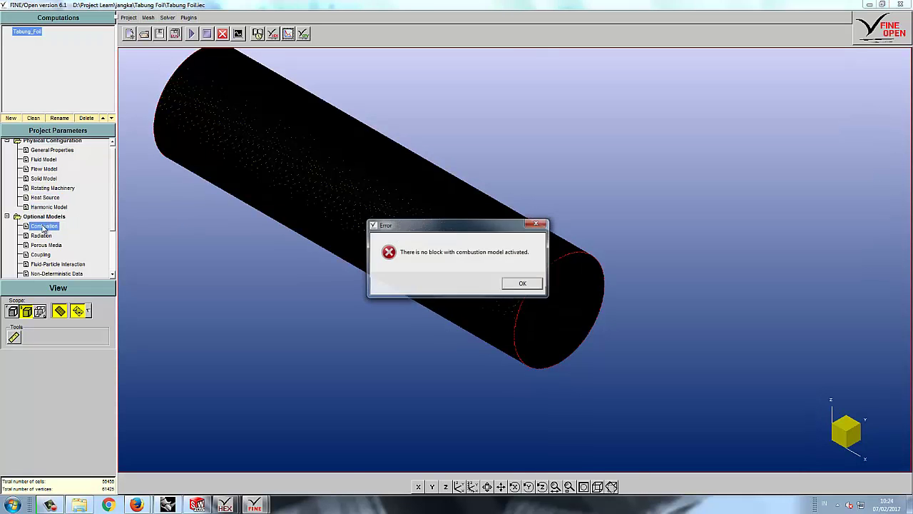
left_click(521, 282)
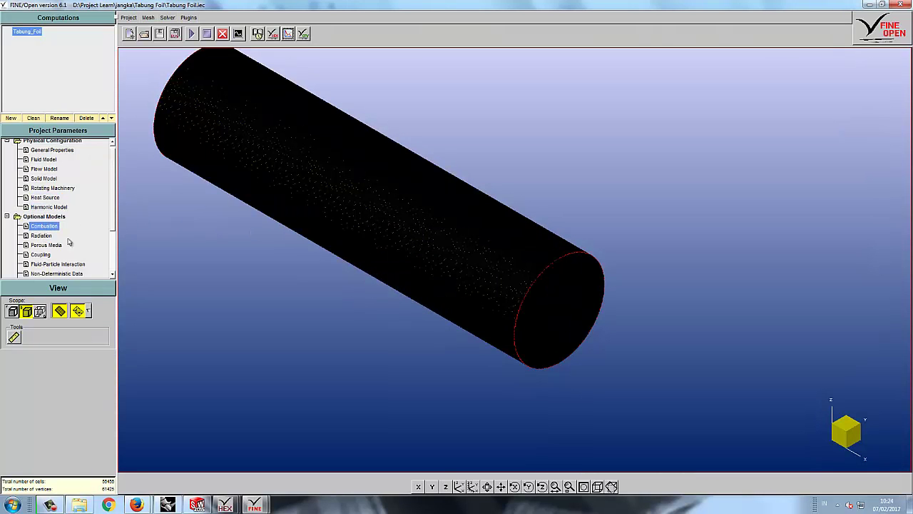
Open the boundary conditions and look through the inlet, outlet and solid settings
left_click_drag(112, 217, 115, 264)
double_click(79, 236)
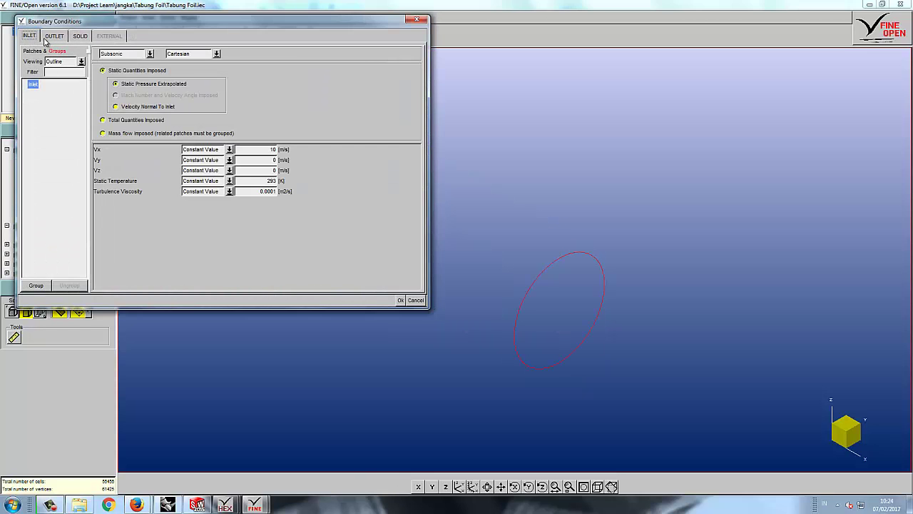
left_click(54, 36)
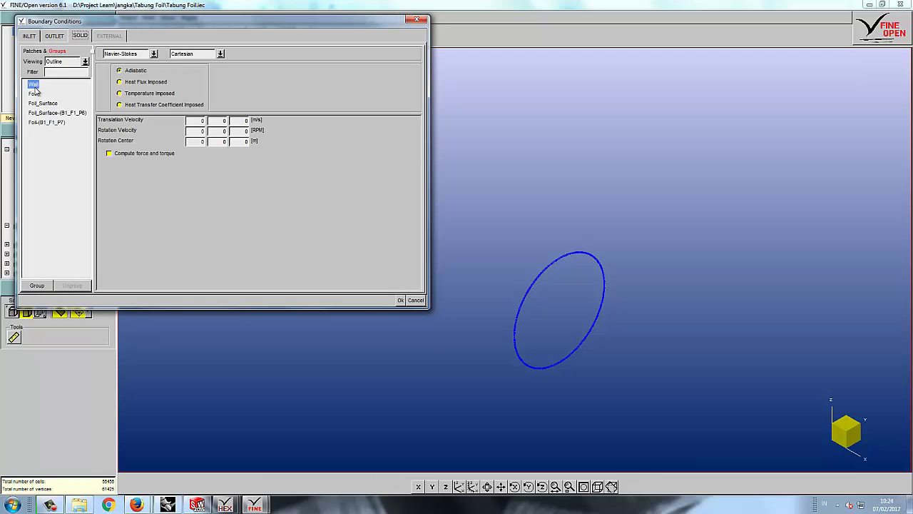
left_click(30, 36)
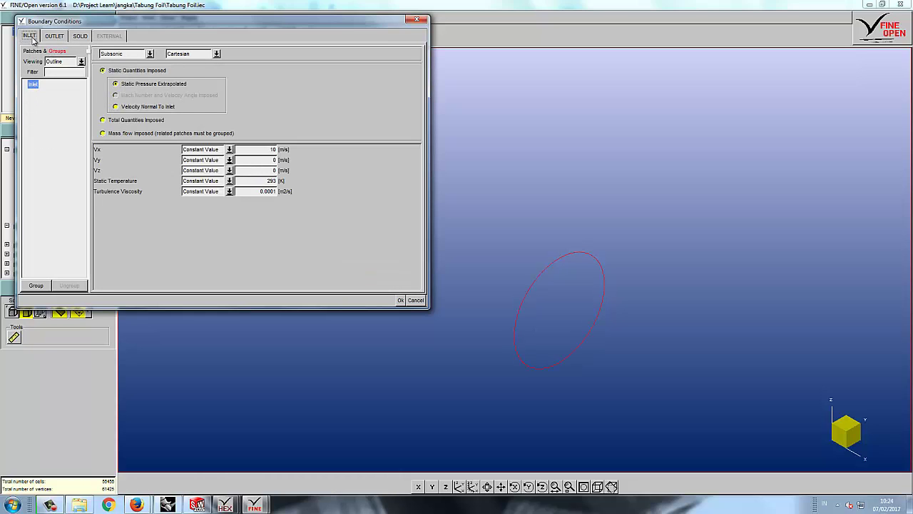
left_click(54, 35)
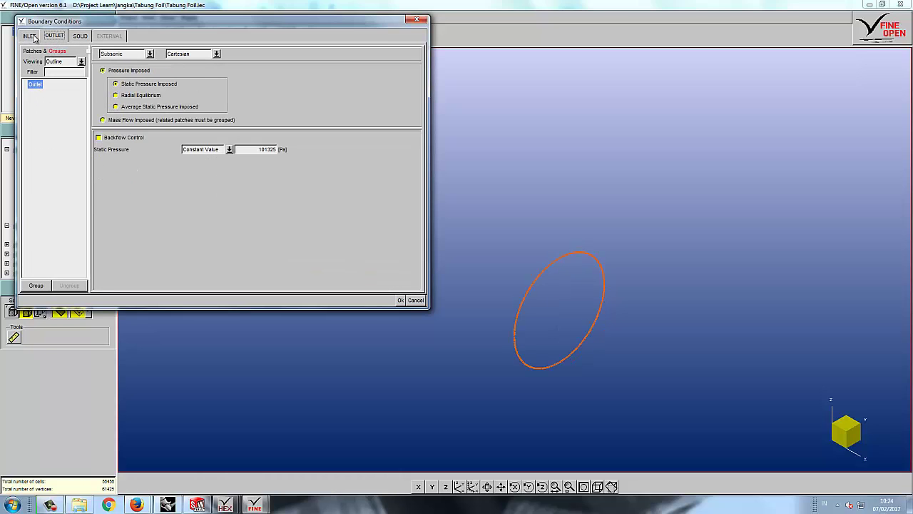
left_click(32, 35)
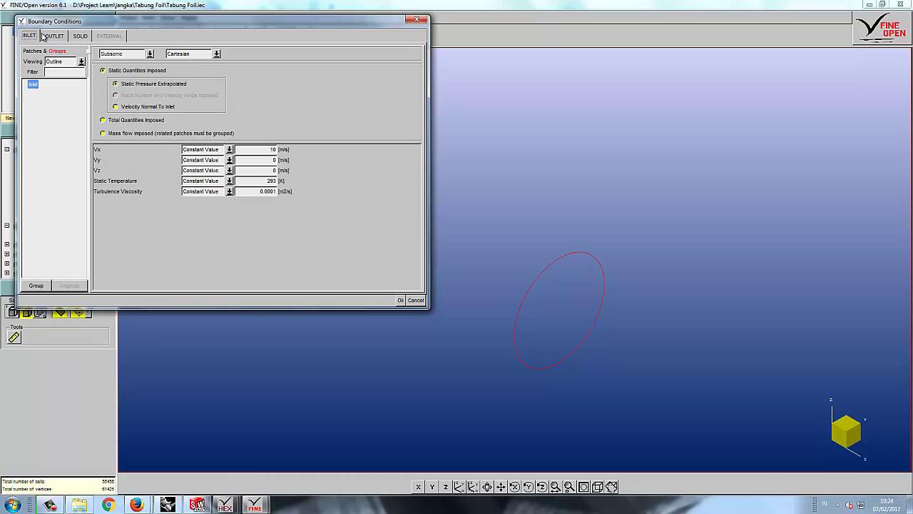
Try the mass flow imposed condition on the inlet and return it to static quantities imposed
left_click(105, 133)
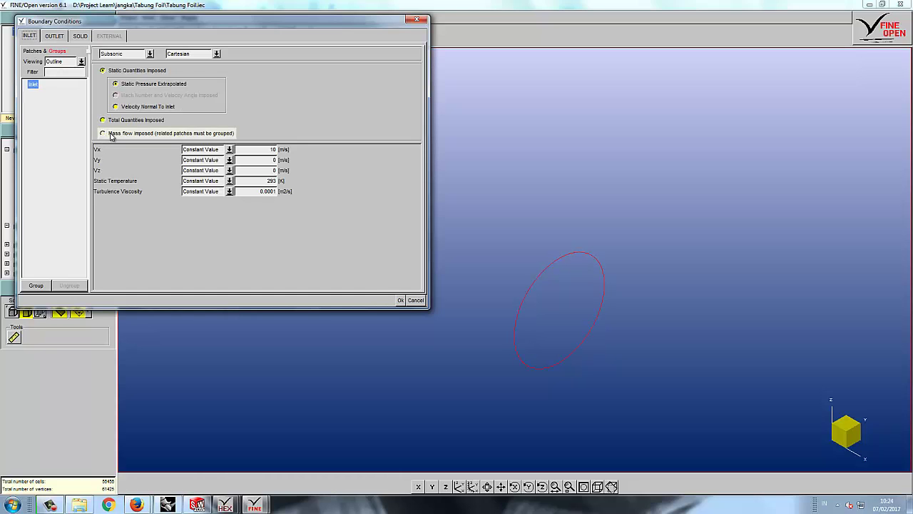
left_click(212, 126)
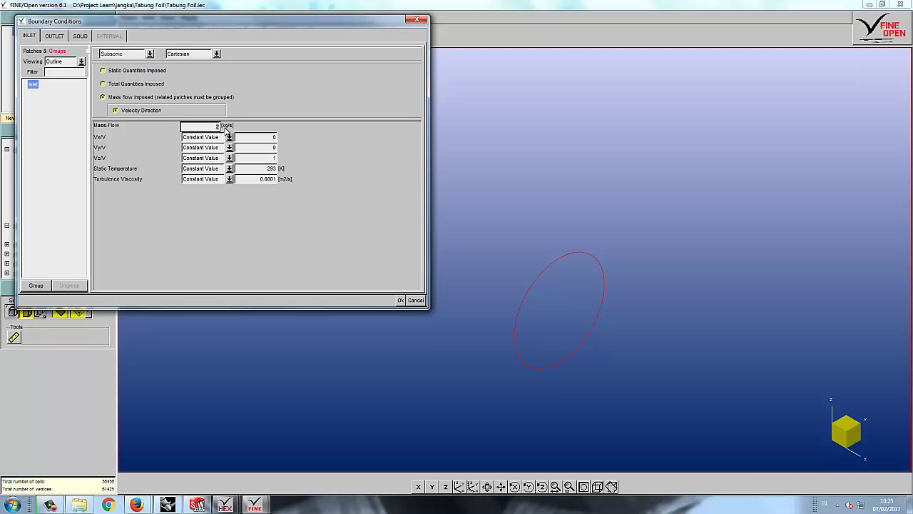
left_click(143, 70)
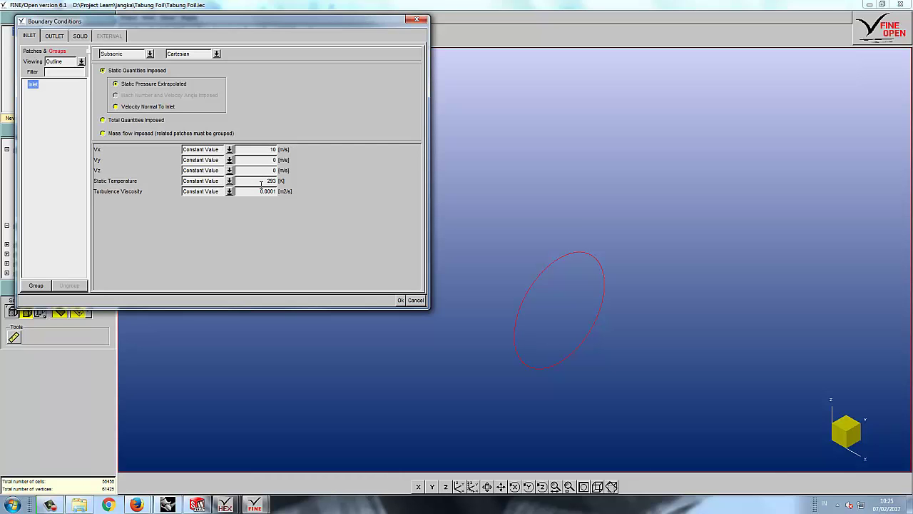
Check the outlet settings and locate each solid patch, from Wall to Foil-(B1_F1_P7), in the geometry
left_click(54, 35)
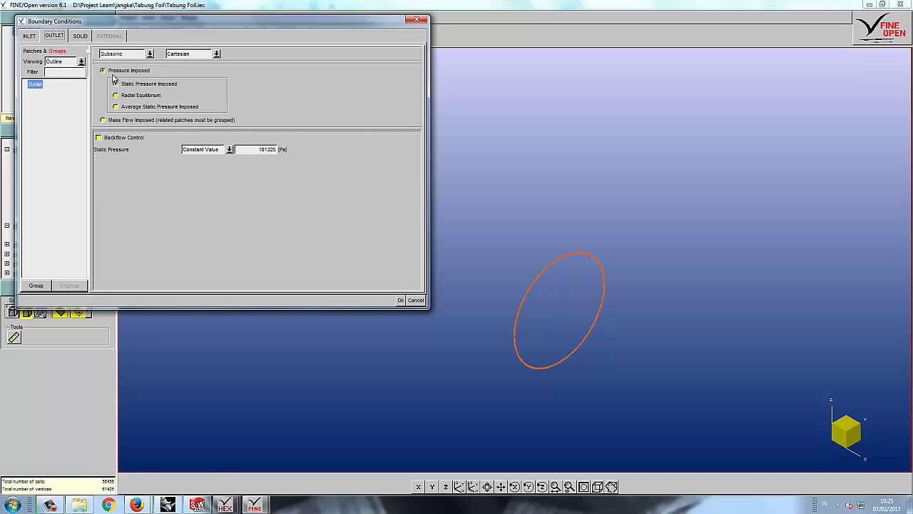
left_click(79, 36)
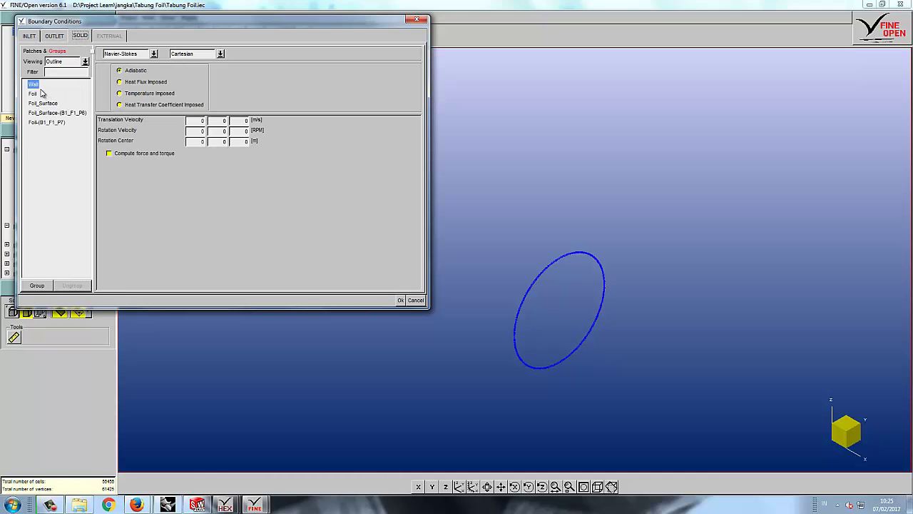
left_click(583, 214)
middle_click_drag(582, 214, 490, 191)
scroll(490, 191, "up", 2)
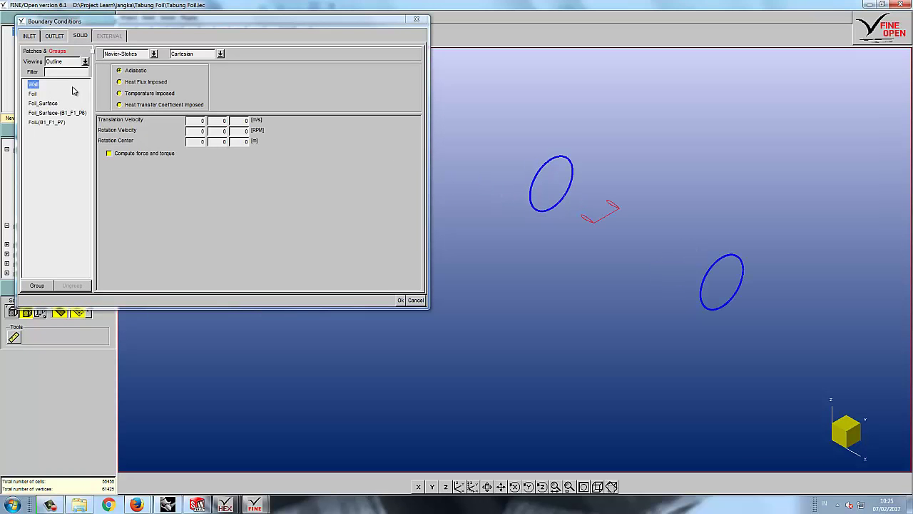
left_click(35, 94)
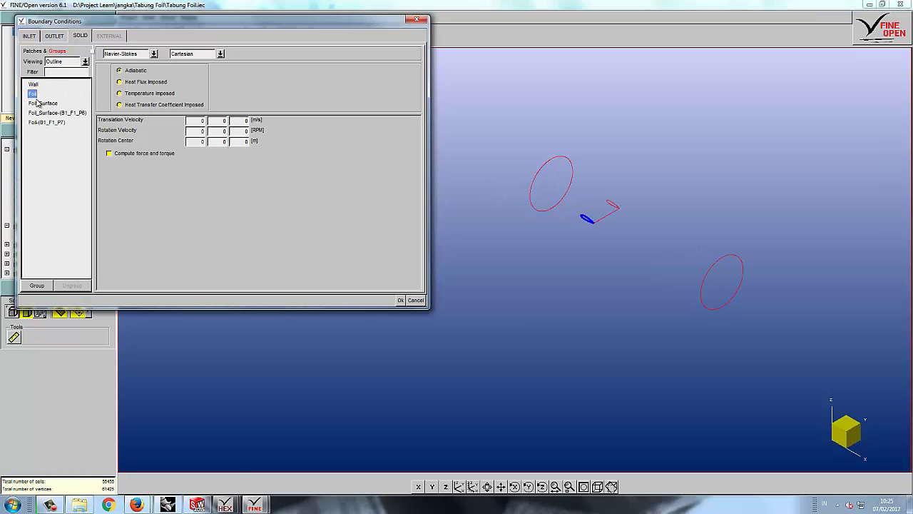
left_click(39, 103)
left_click(42, 112)
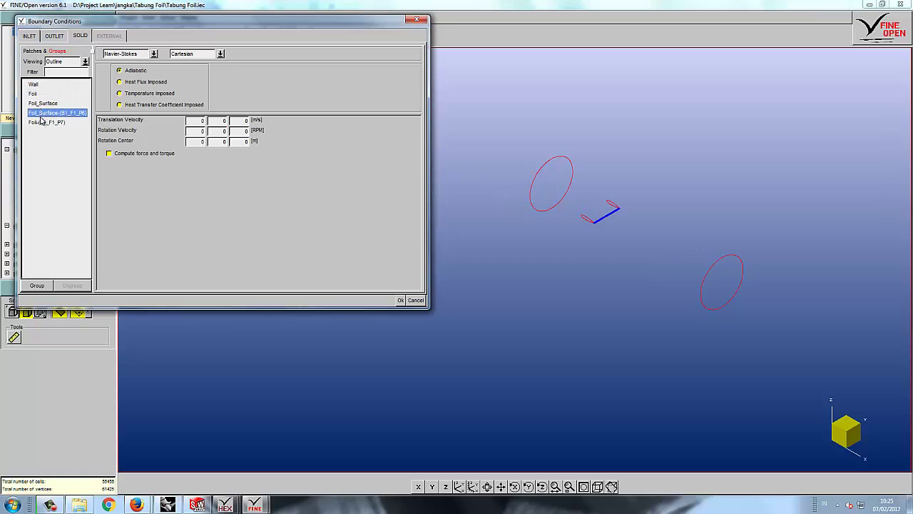
left_click(43, 124)
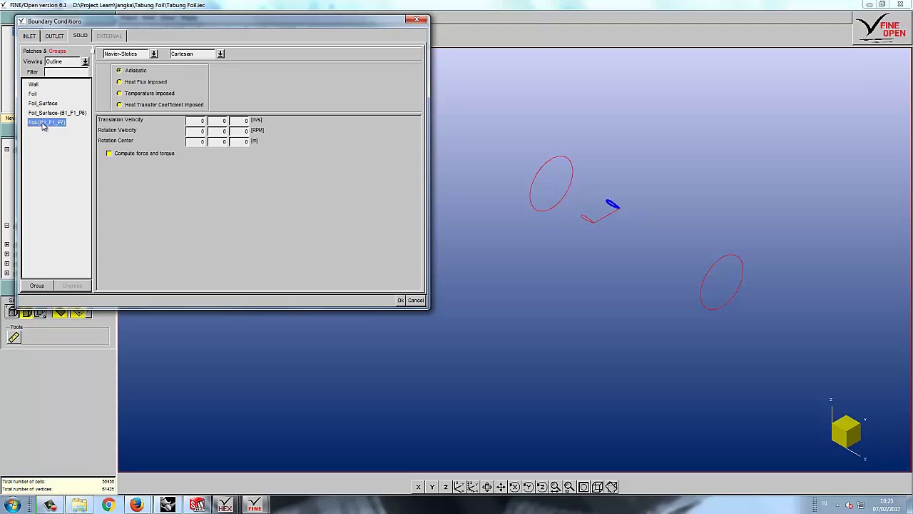
Go back through the foil and wall patches, recheck the outlet and accept the boundary conditions
left_click(42, 112)
left_click(39, 104)
left_click(32, 93)
left_click(33, 84)
left_click(54, 36)
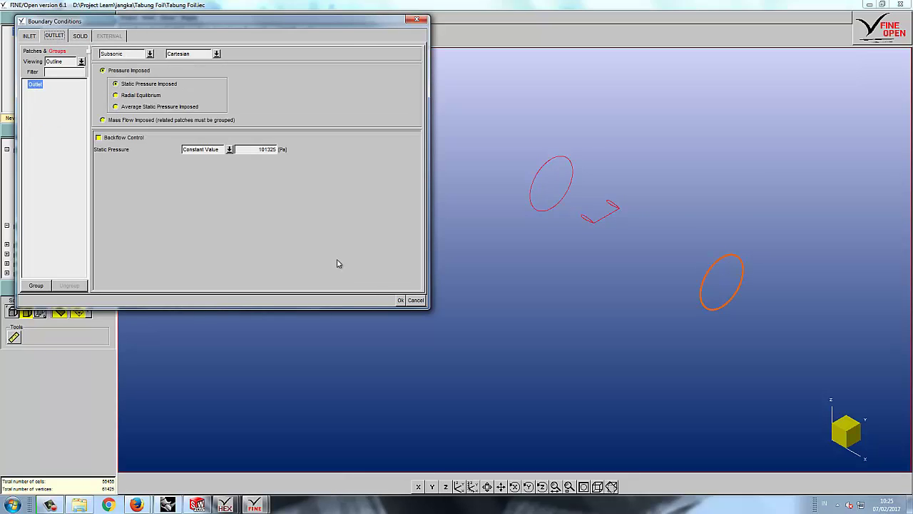
left_click(401, 300)
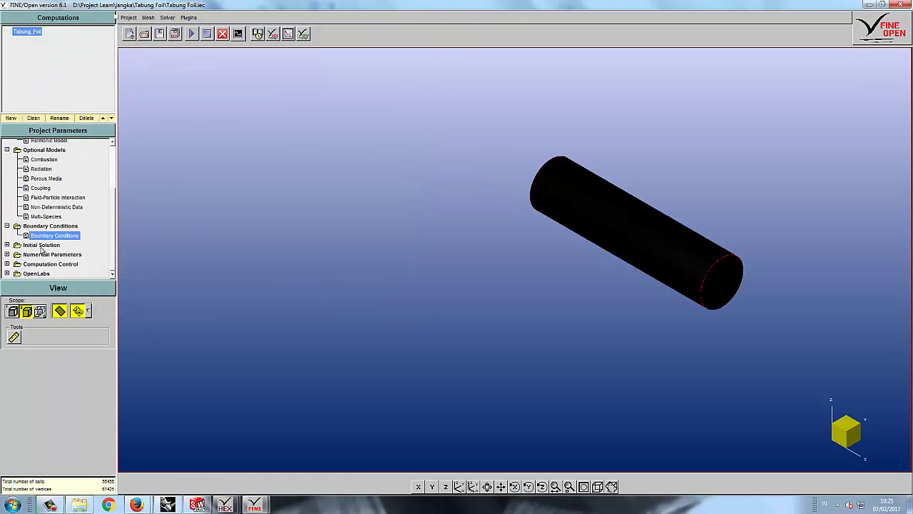
Expand the initial solution group, review the constant-value initial solution parameters and accept them
left_click(42, 247)
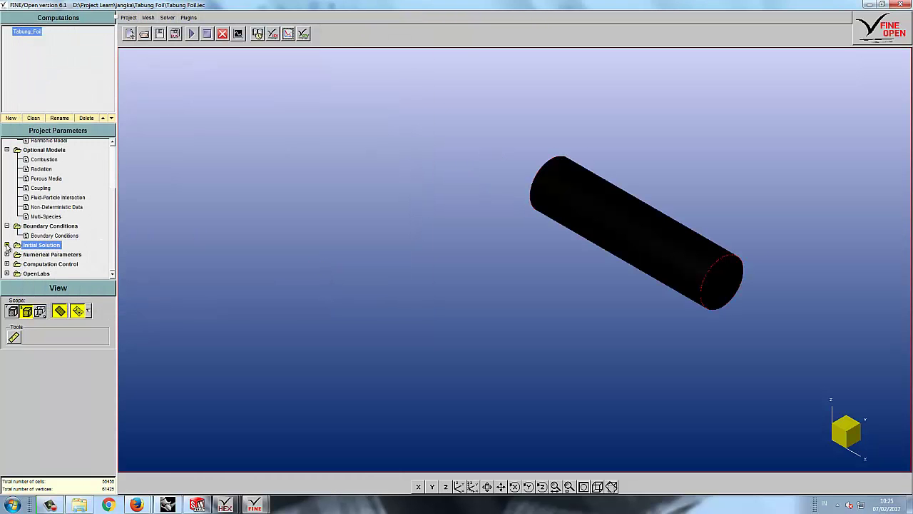
left_click(7, 246)
left_click(47, 245)
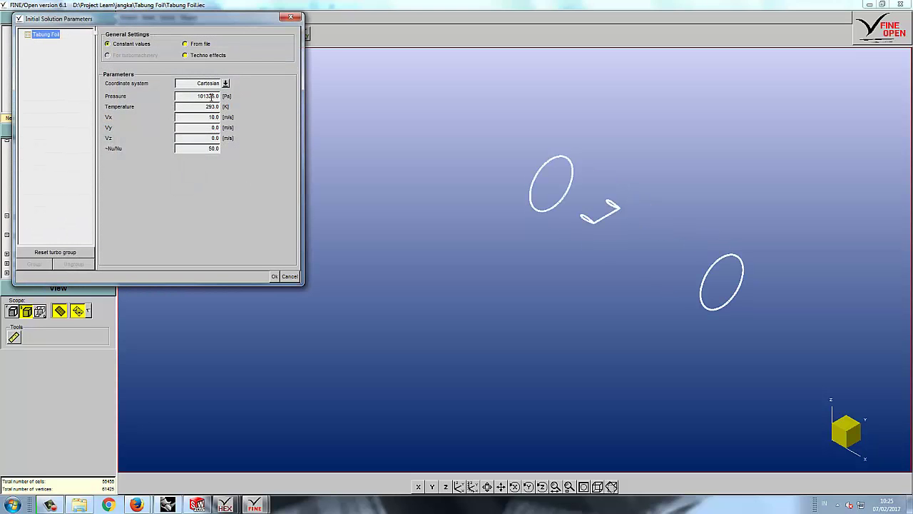
left_click(296, 317)
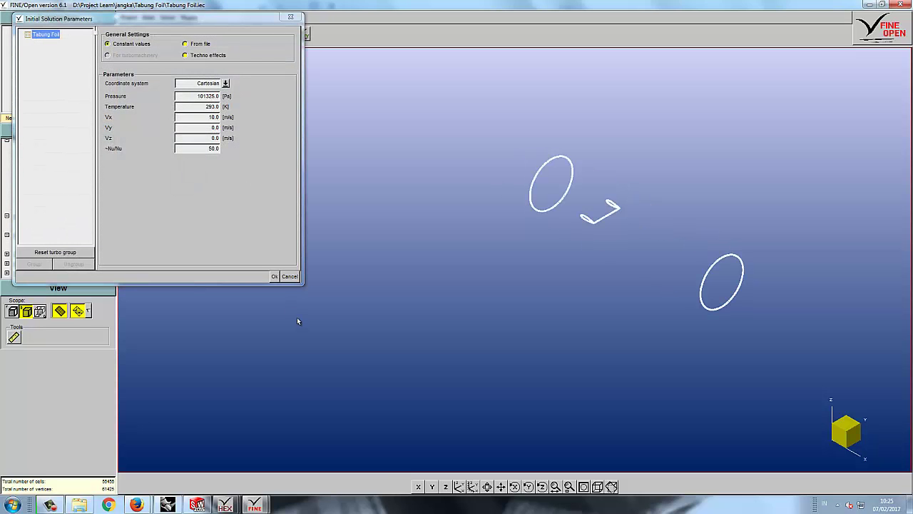
left_click(273, 276)
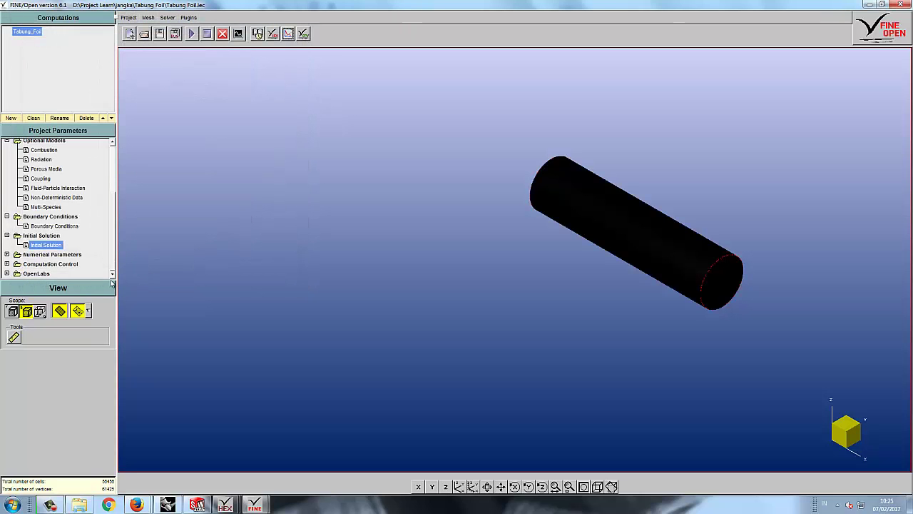
Expand the numerical parameters, check the general parameters with the CPU booster option and accept them
double_click(54, 255)
left_click(65, 265)
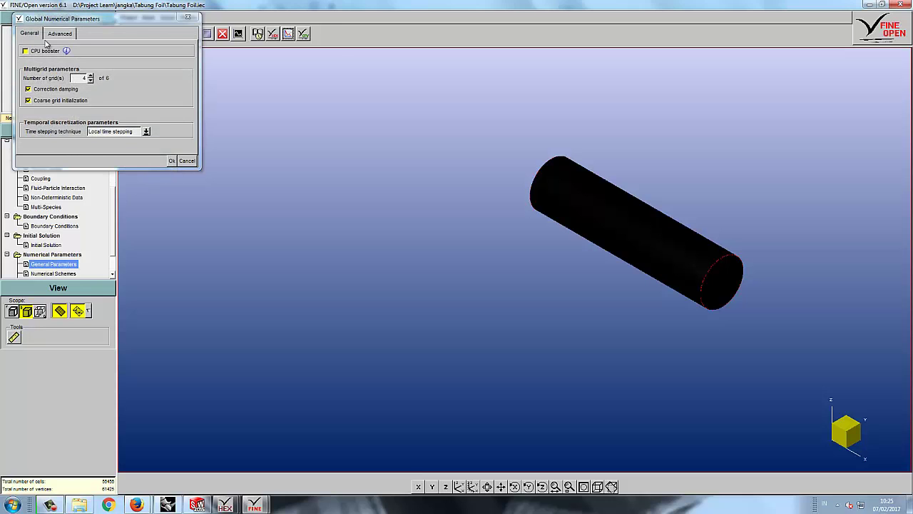
left_click(44, 51)
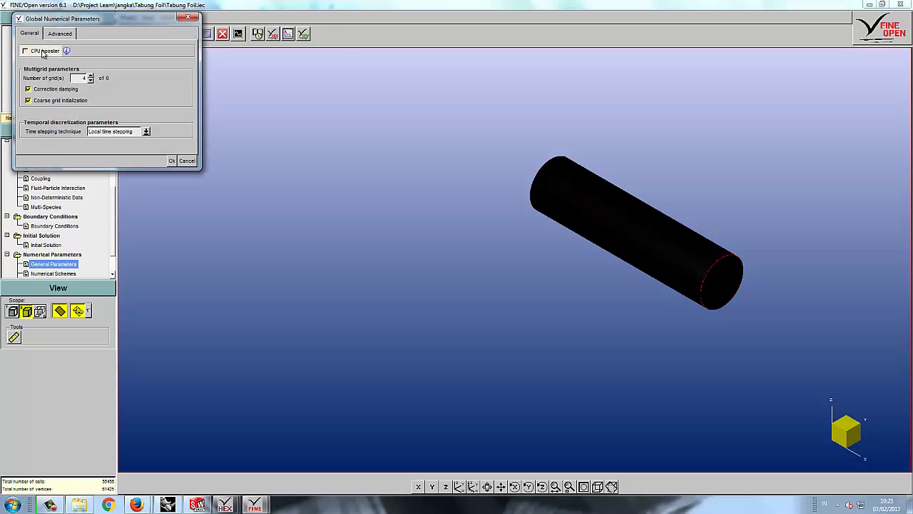
left_click(172, 162)
Expand the computation control group, review the thermodynamics and velocities output quantities and accept the output parameters
scroll(111, 268, "down", 1)
scroll(112, 268, "down", 1)
left_click(50, 261)
double_click(50, 261)
double_click(40, 227)
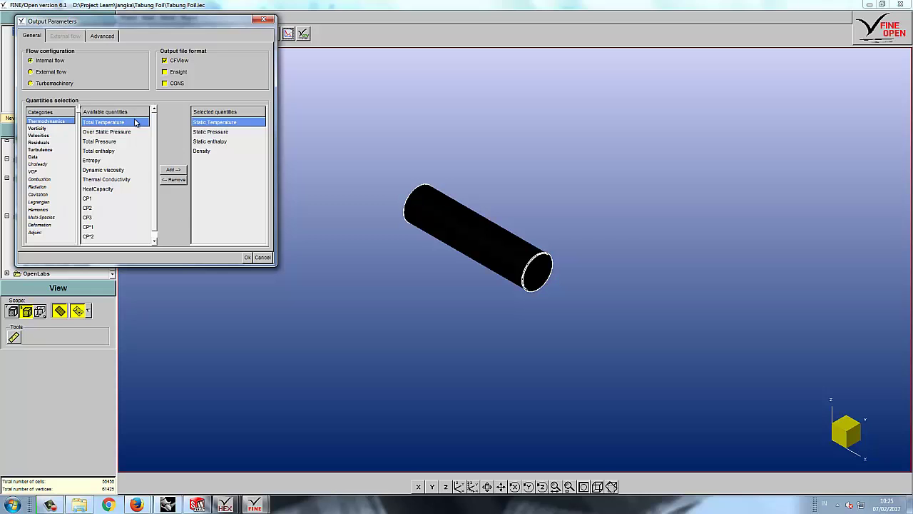
left_click(41, 135)
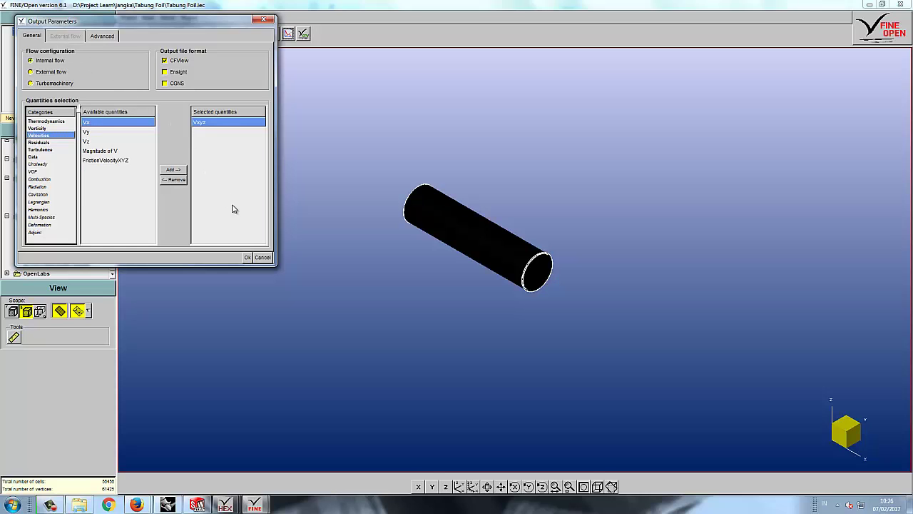
left_click(244, 257)
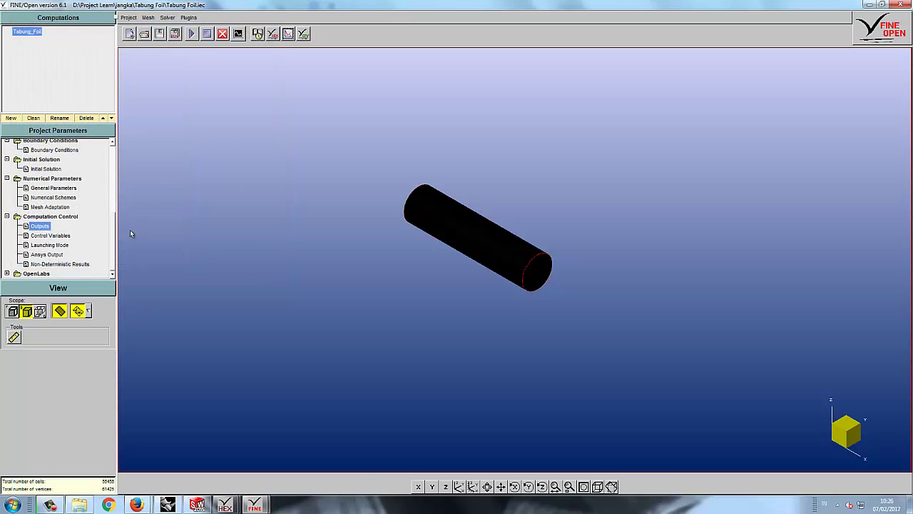
Set the control variables to 400 iterations and save the solution every 50 iterations
left_click(56, 238)
double_click(86, 57)
type("400")
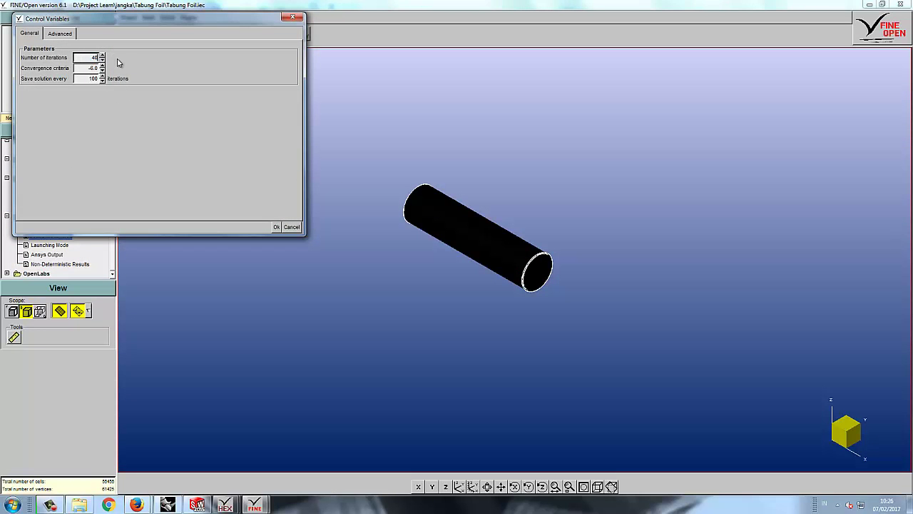
double_click(93, 78)
type("500")
key("BackSpace")
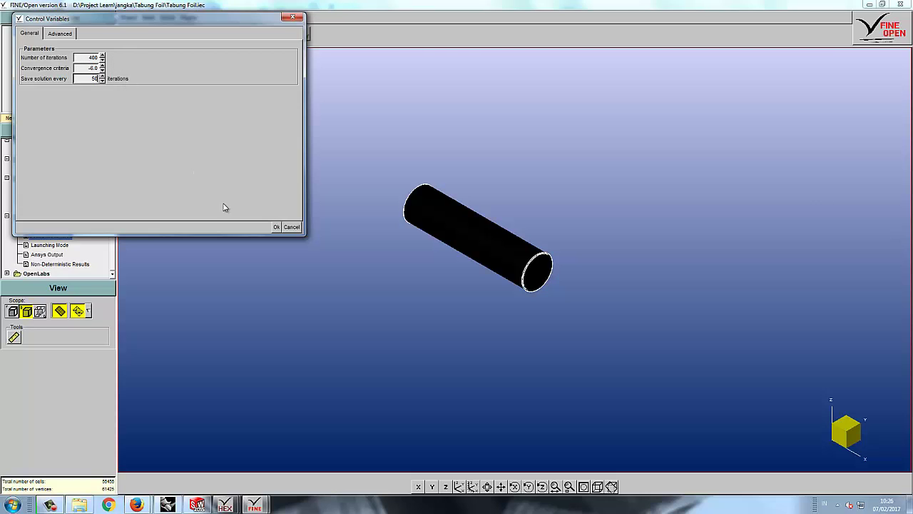
left_click(276, 227)
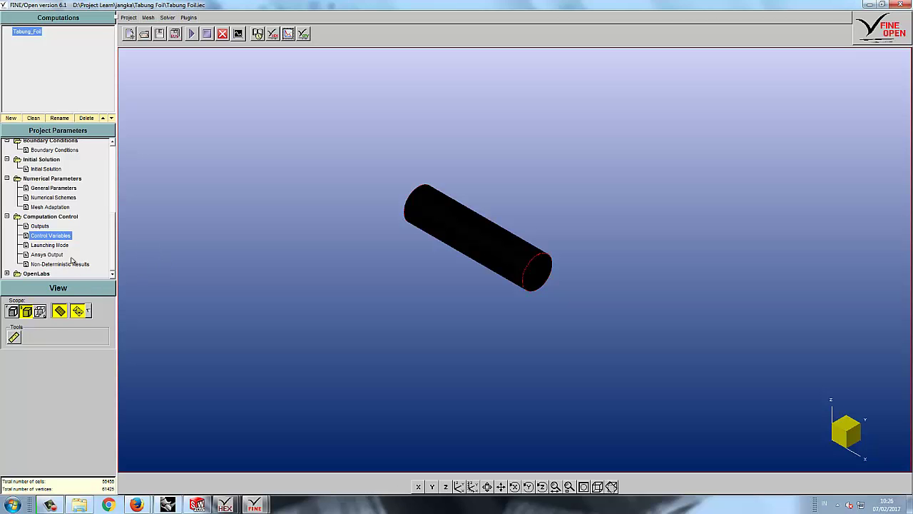
Set the number of iterations to 1000 with the solution saved every 100 iterations, and accept the control variables
left_click(50, 244)
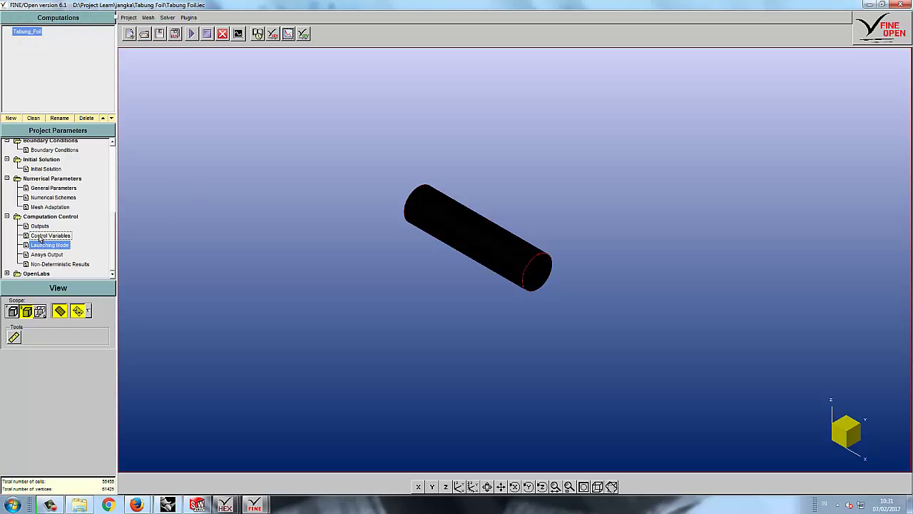
left_click(44, 236)
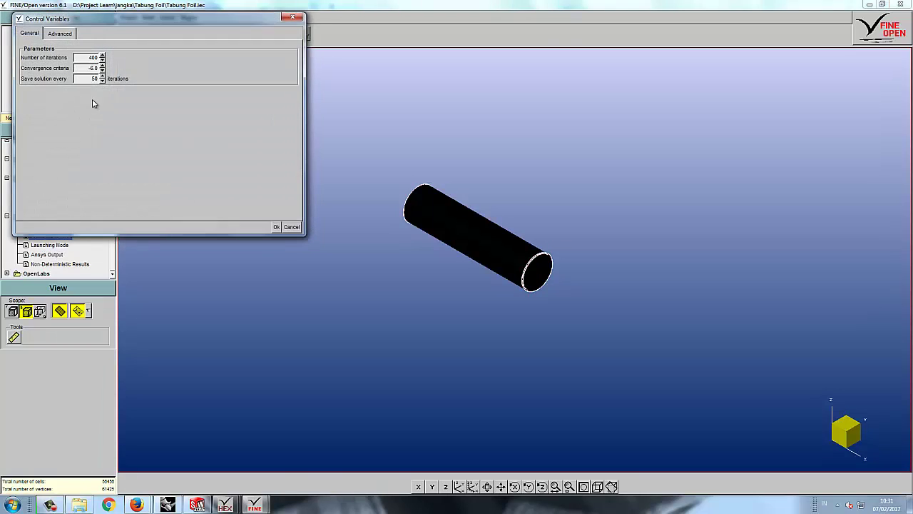
double_click(88, 57)
type("1000")
double_click(93, 79)
type("100")
left_click(276, 227)
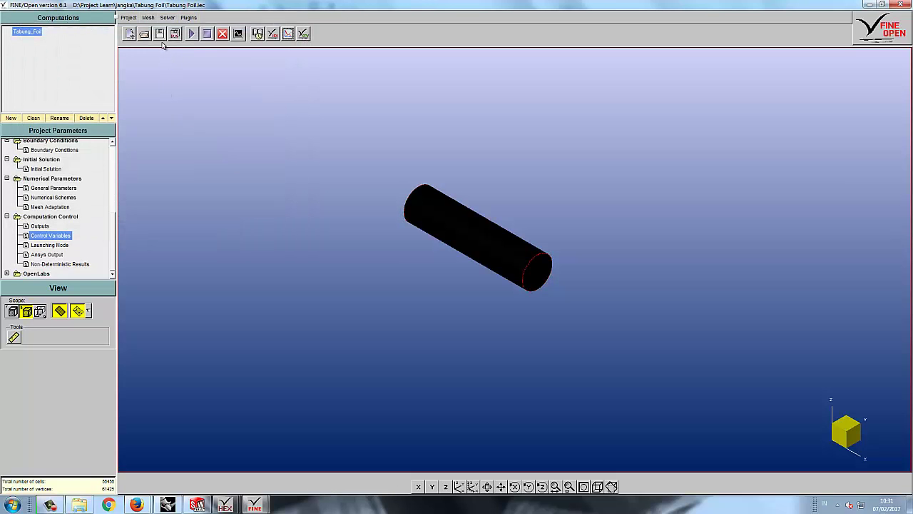
Run the flow solver on the Tabung_Foil computation and dismiss the task information when the run ends
left_click(191, 34)
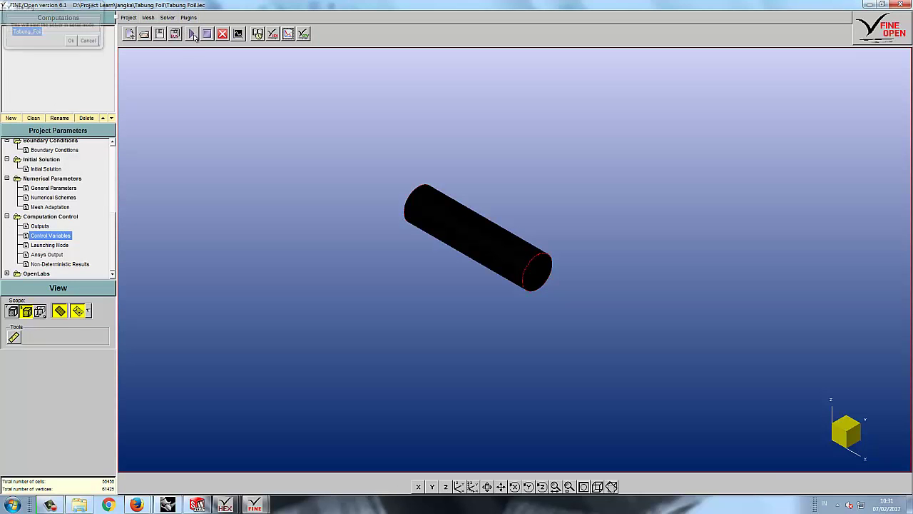
left_click(71, 43)
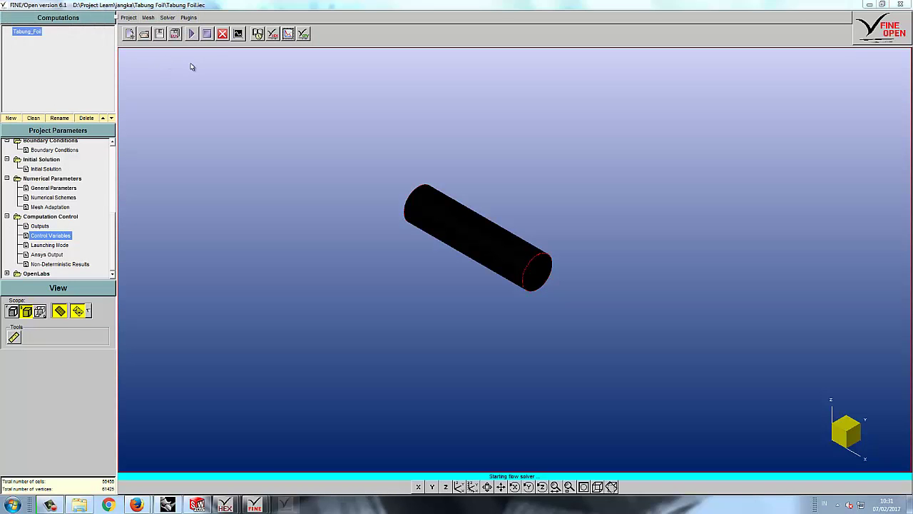
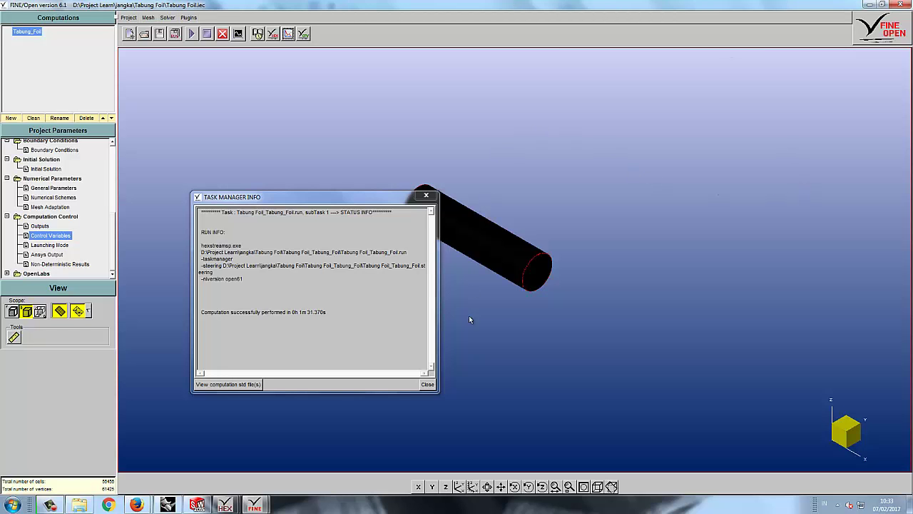
left_click(428, 384)
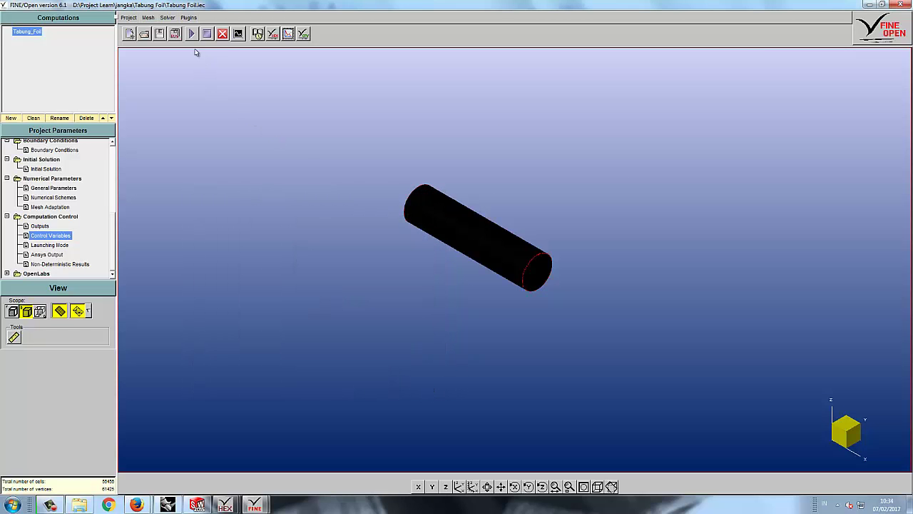
Start the convergence monitor for the Tabung_Foil computation and update its residual plot
left_click(288, 33)
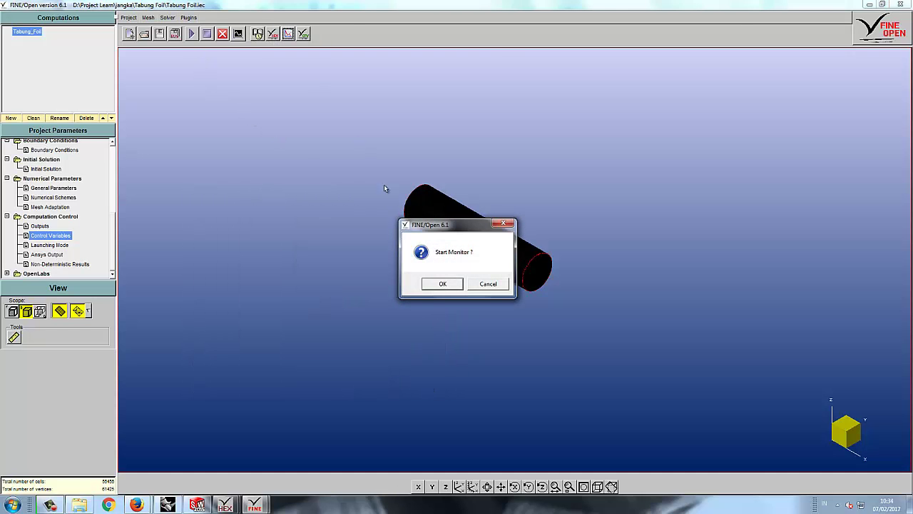
left_click(443, 285)
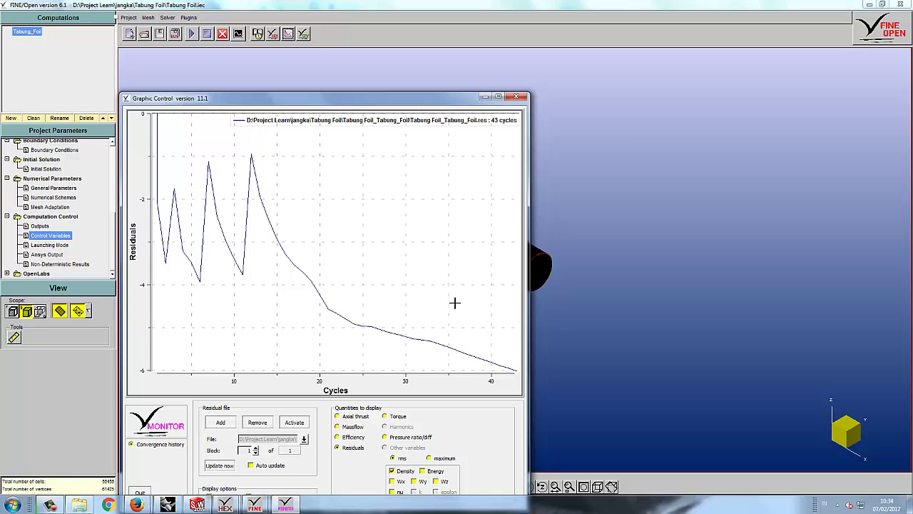
left_click(221, 467)
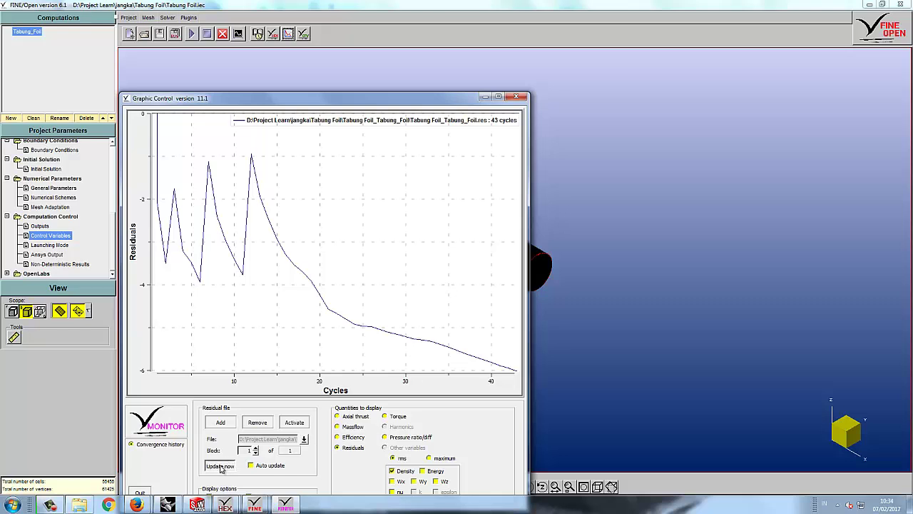
Examine the convergence histories of efficiency, massflow, axial thrust, torque and pressure ratio/diff, and close the monitor
left_click(337, 437)
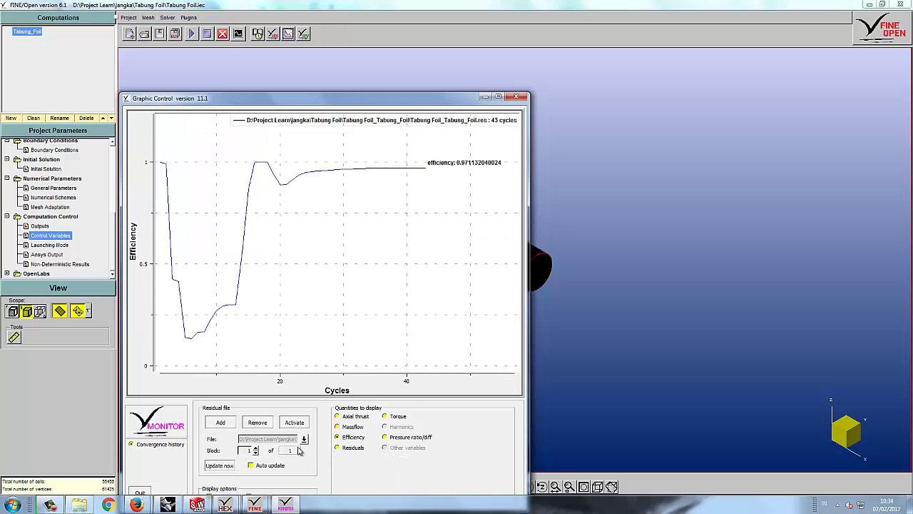
left_click(344, 426)
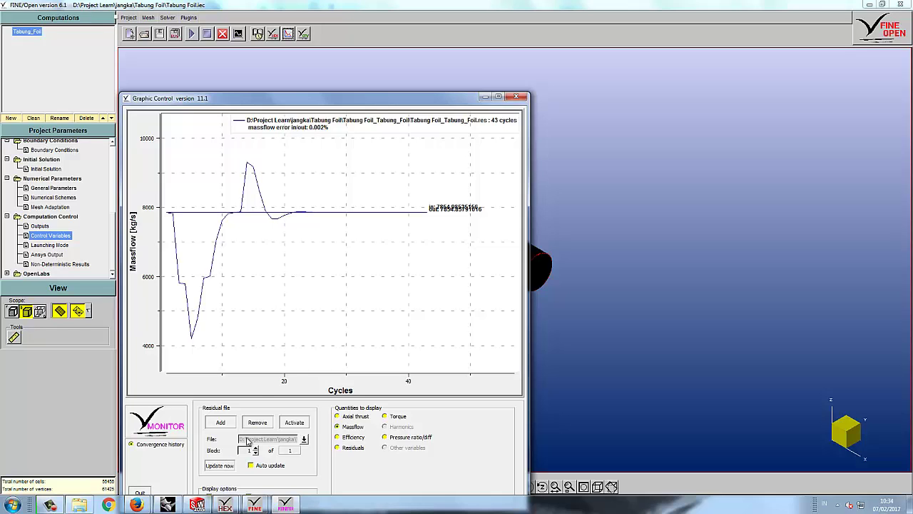
left_click(346, 418)
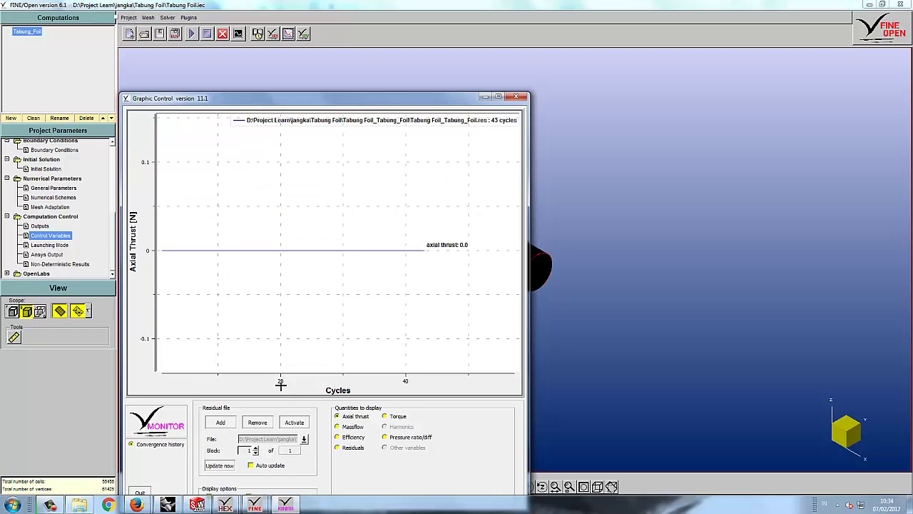
left_click(398, 418)
left_click(395, 436)
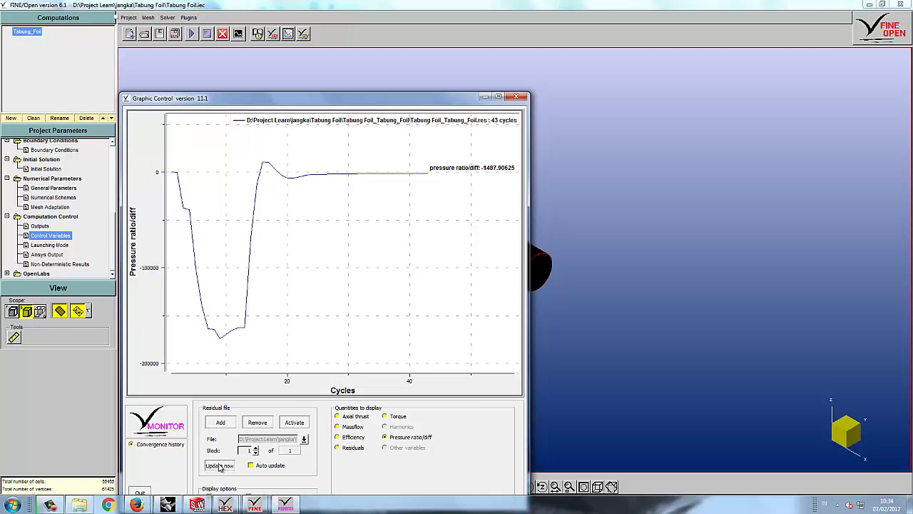
left_click(516, 97)
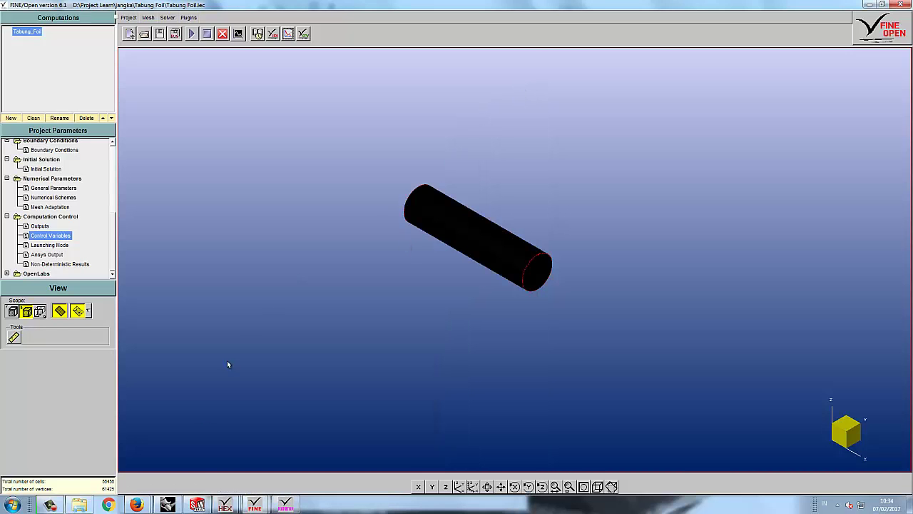
left_click(284, 505)
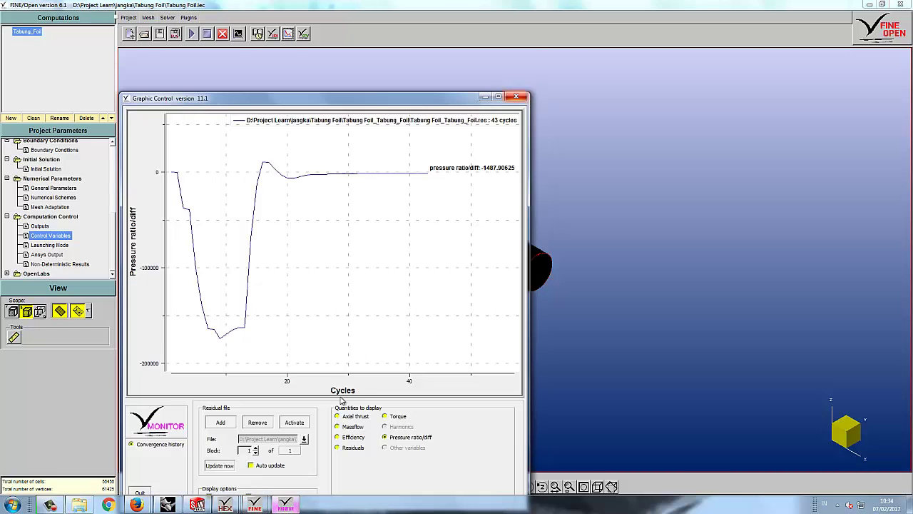
left_click(517, 97)
left_click(227, 187)
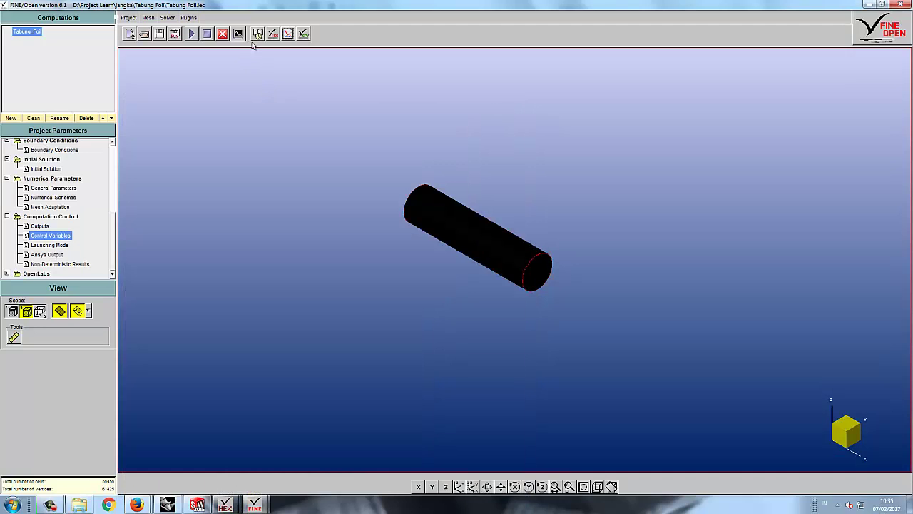
Open the computation results in CFView and deselect the Wall Solid surface
left_click(303, 34)
left_click(447, 284)
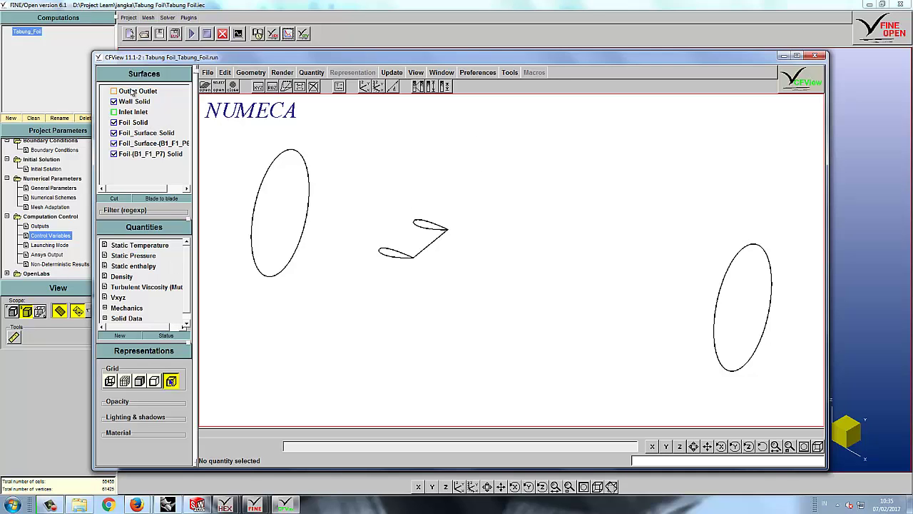
left_click(114, 102)
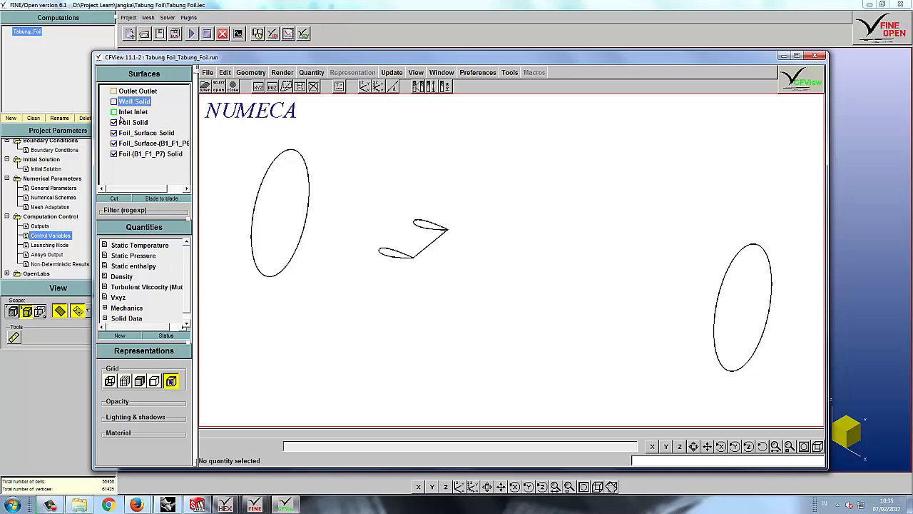
Display static pressure as smooth colour contours on the solid-shaded foil surfaces in the maximized results window
left_click(136, 245)
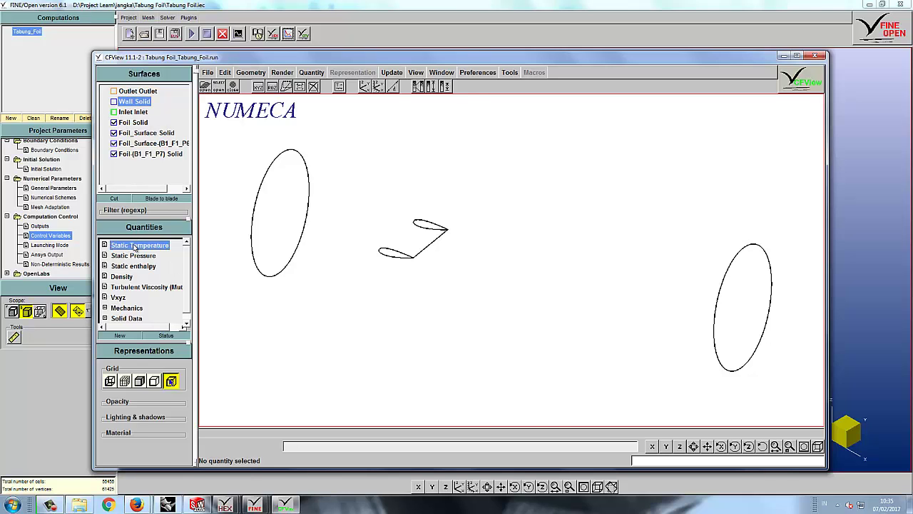
double_click(132, 256)
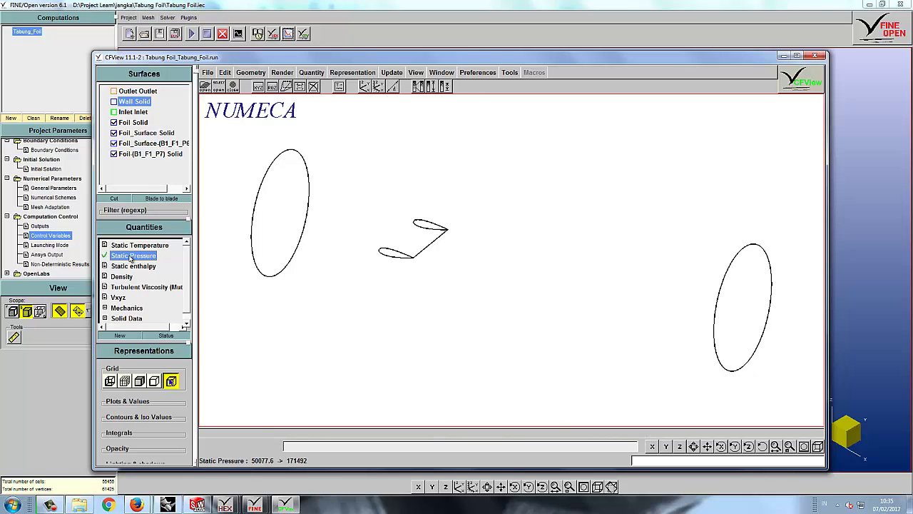
left_click(140, 381)
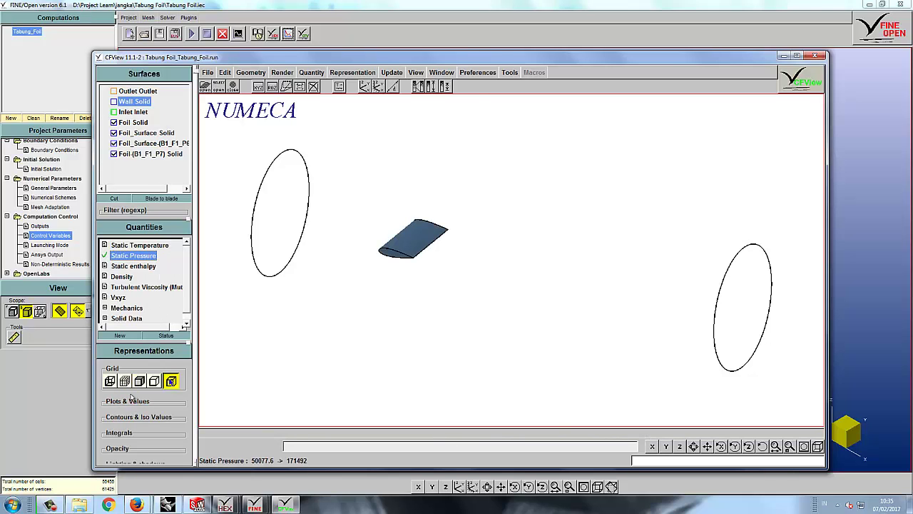
left_click(128, 417)
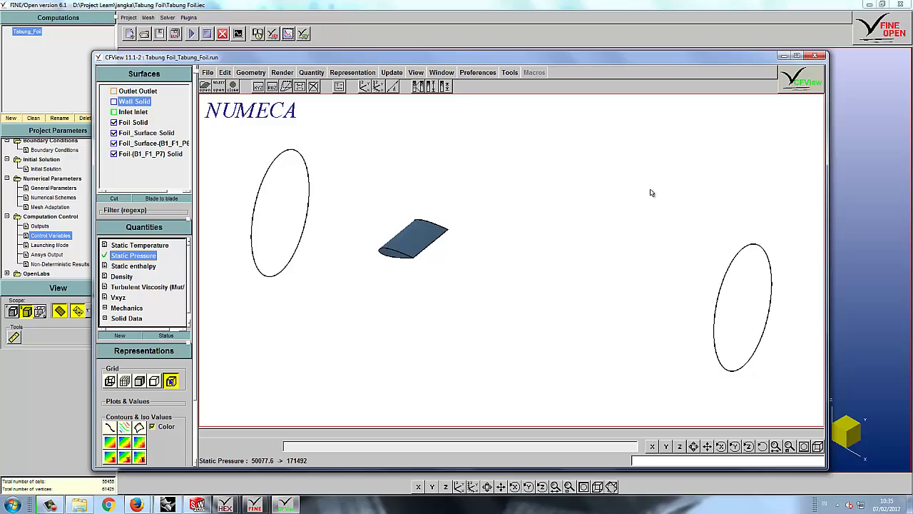
left_click(798, 57)
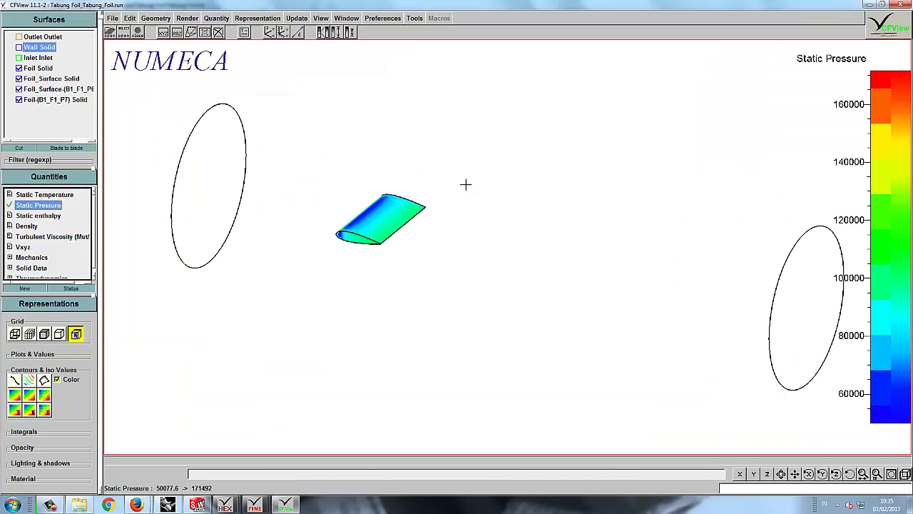
Examine the static pressure distribution on the foil from several angles, including its leading edge, end face and trailing edge
left_click(795, 474)
left_click_drag(409, 263, 566, 234)
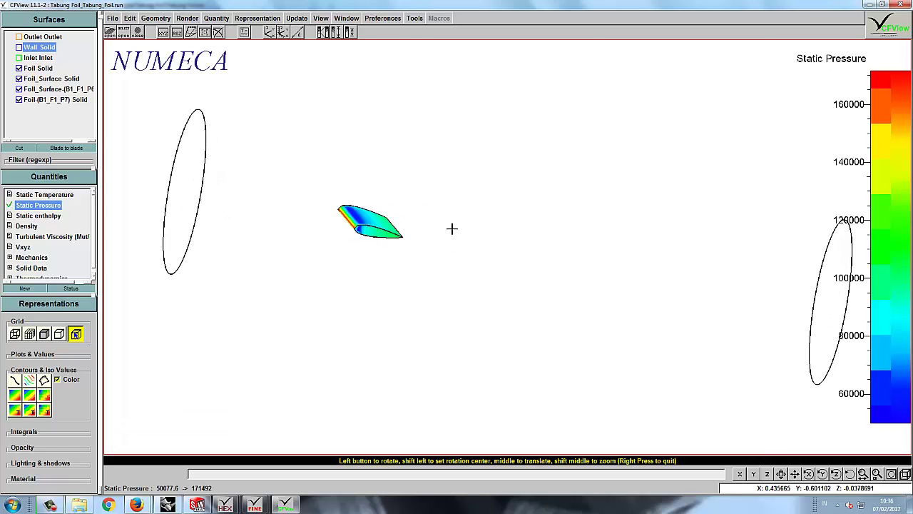
left_click_drag(361, 228, 395, 209)
scroll(395, 209, "up", 10)
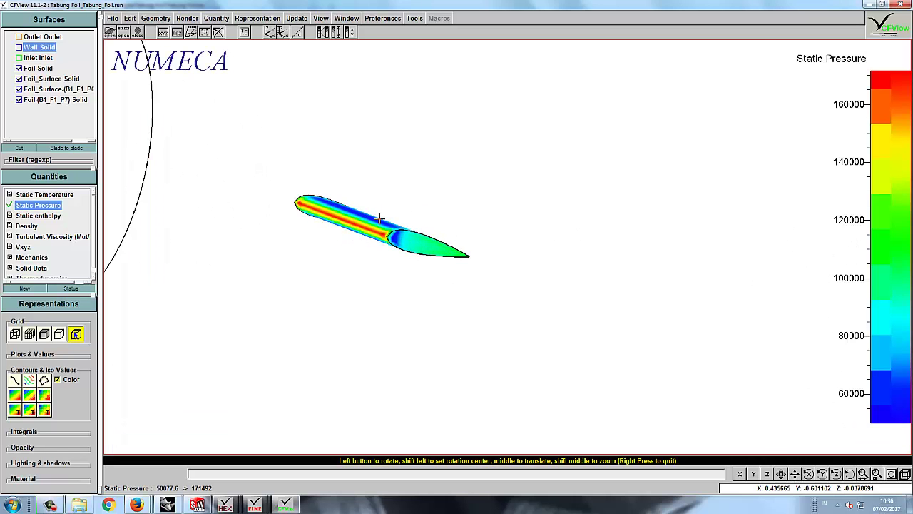
scroll(378, 220, "down", 5)
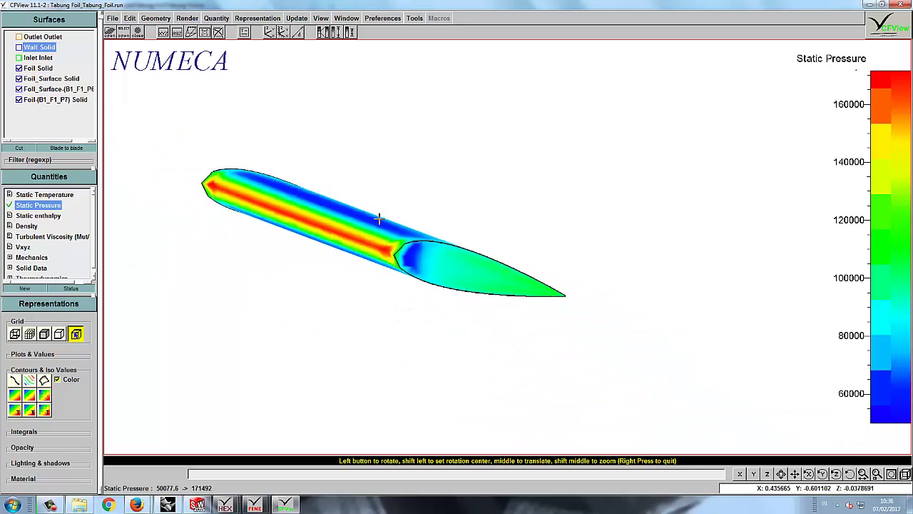
scroll(383, 245, "up", 5)
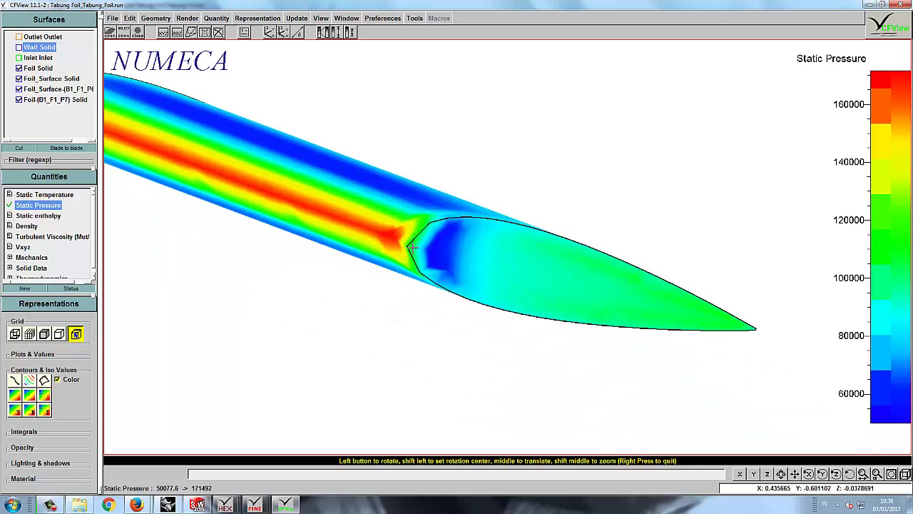
left_click_drag(452, 245, 468, 302)
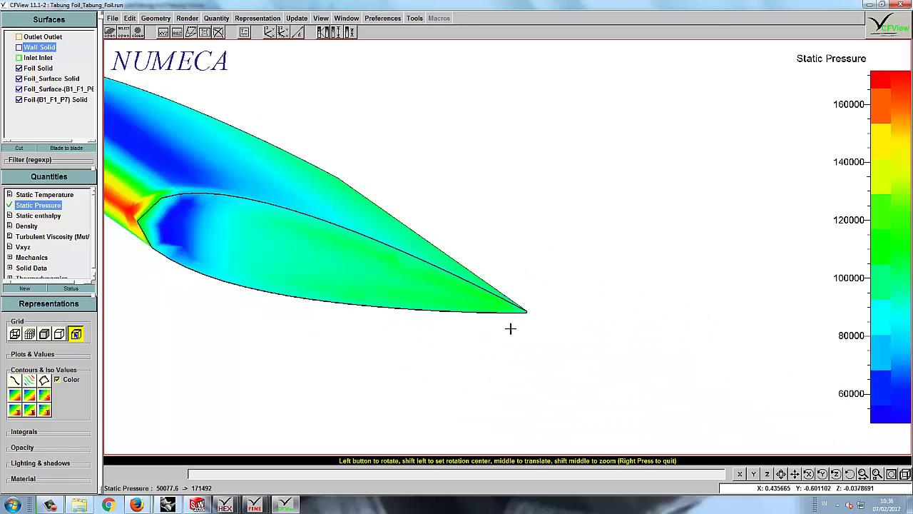
scroll(525, 320, "up", 5)
middle_click_drag(575, 264, 518, 269)
scroll(518, 268, "down", 8)
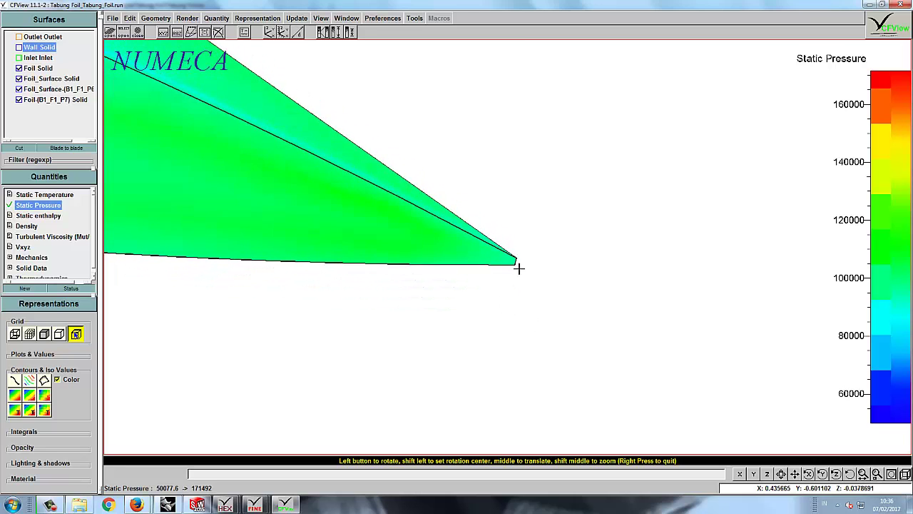
scroll(529, 267, "up", 5)
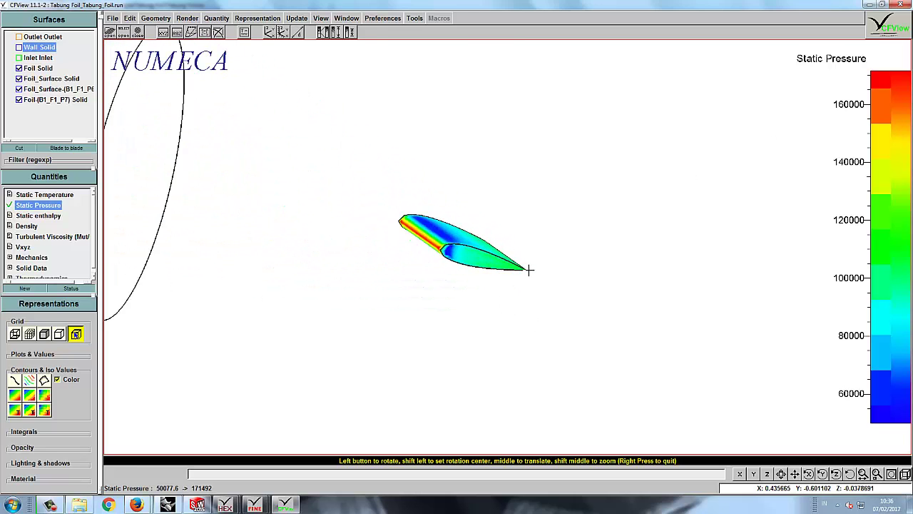
middle_click_drag(530, 267, 715, 296)
left_click_drag(523, 264, 618, 256)
left_click_drag(531, 203, 372, 156)
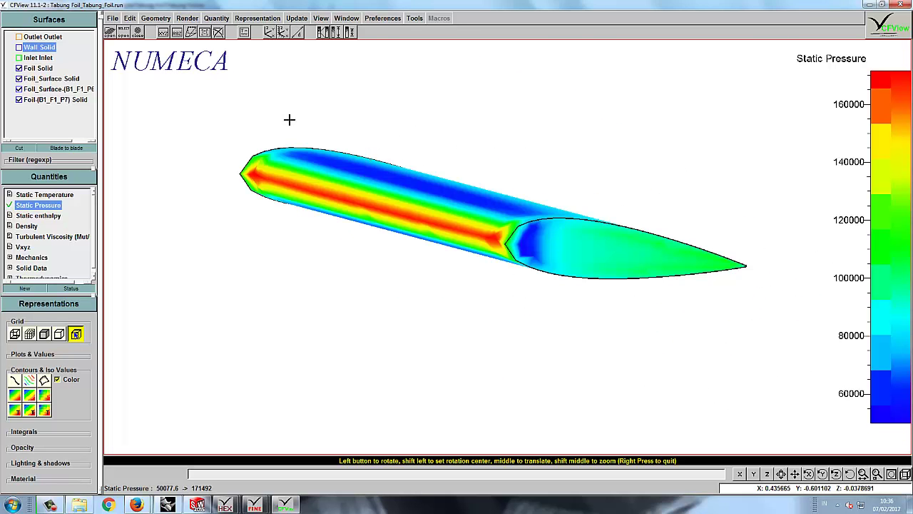
left_click_drag(432, 194, 403, 200)
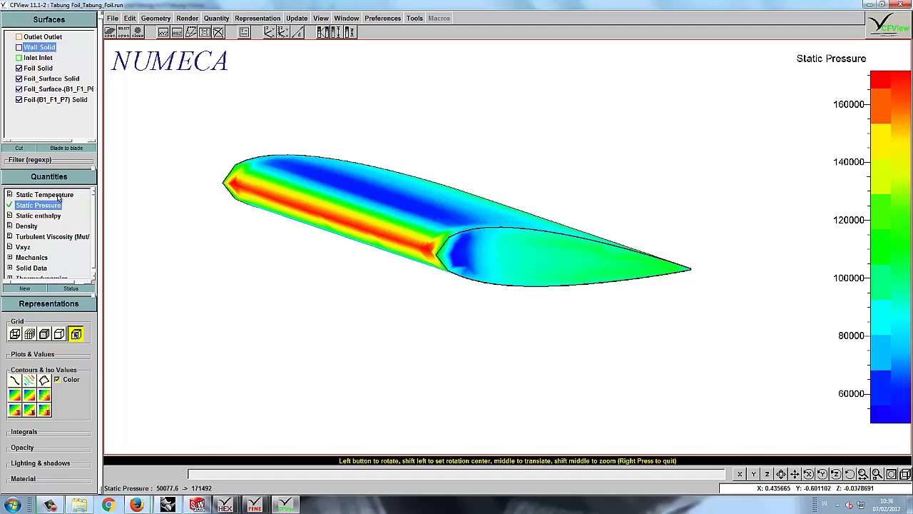
Filter the surfaces by type, unselecting All and selecting only INL (Inlet)
left_click(38, 58)
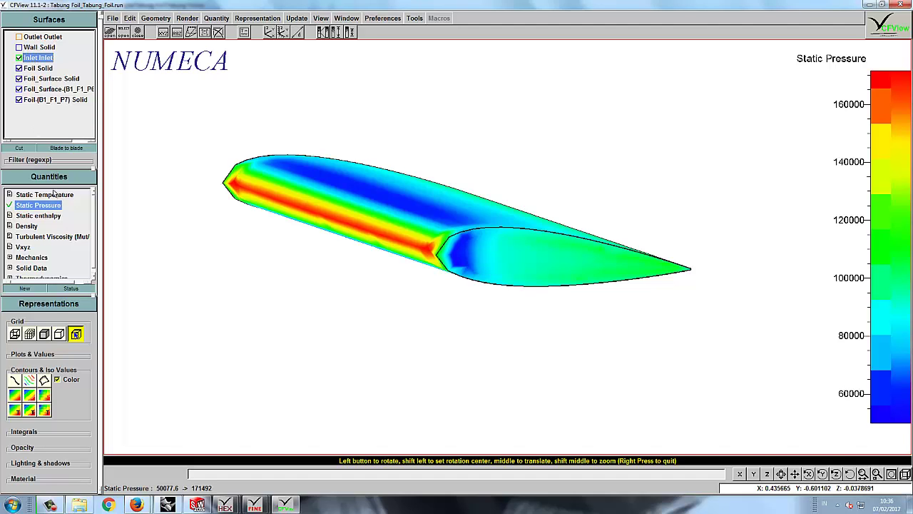
left_click(40, 159)
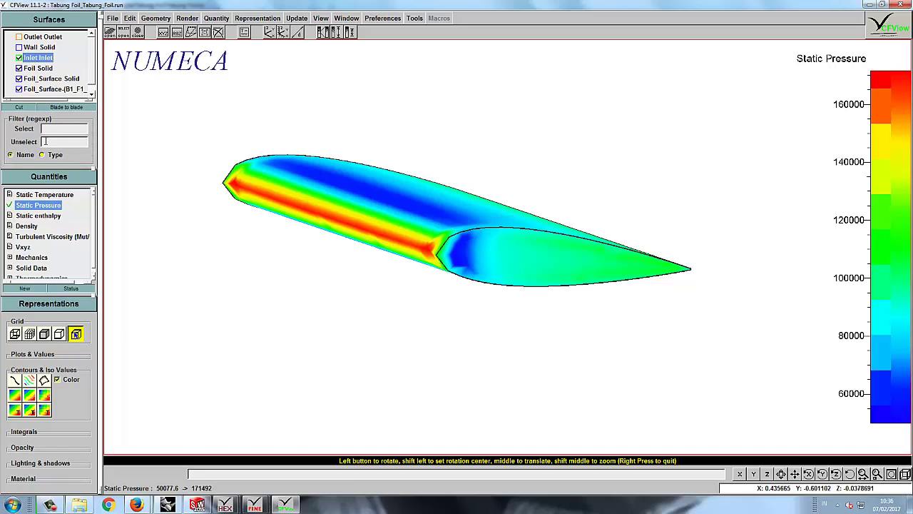
left_click(42, 155)
left_click(83, 142)
left_click(71, 164)
left_click(83, 129)
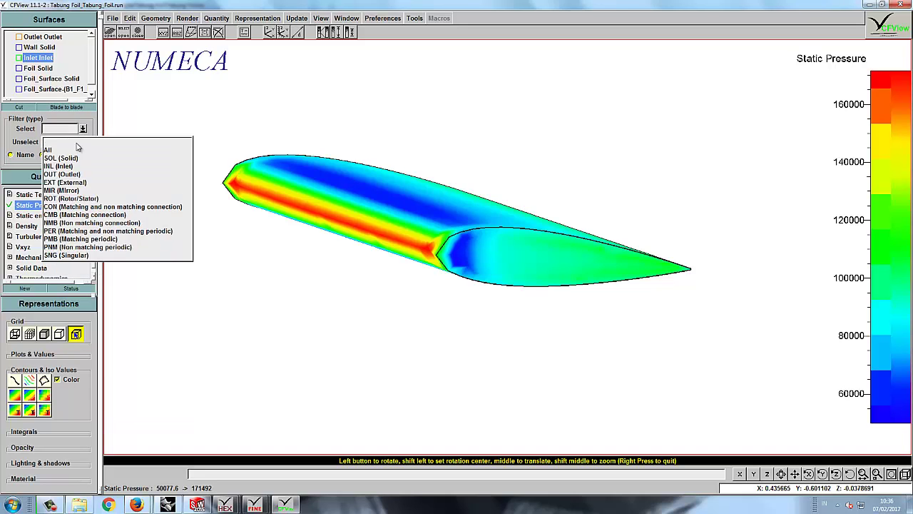
left_click(68, 165)
Choose the Vxyz quantity and set its vector lines to tube representation, coloured by velocity
left_click(24, 247)
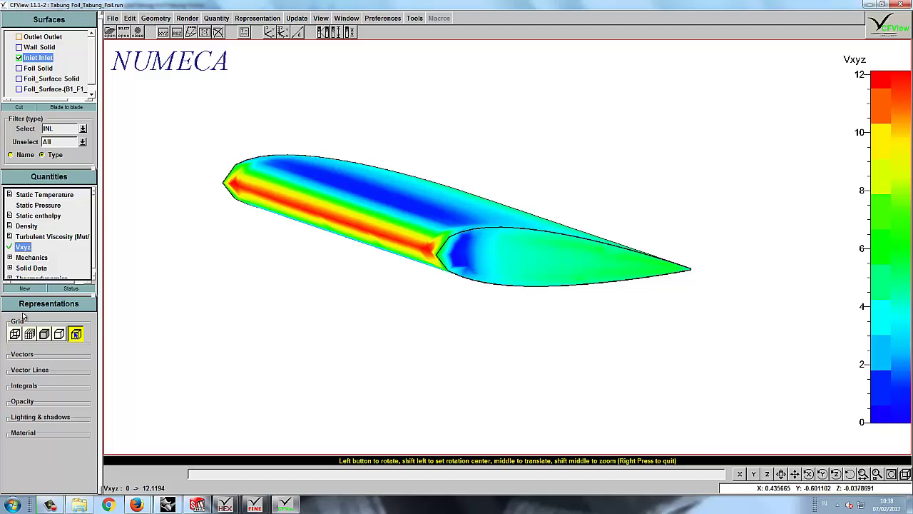
left_click(21, 355)
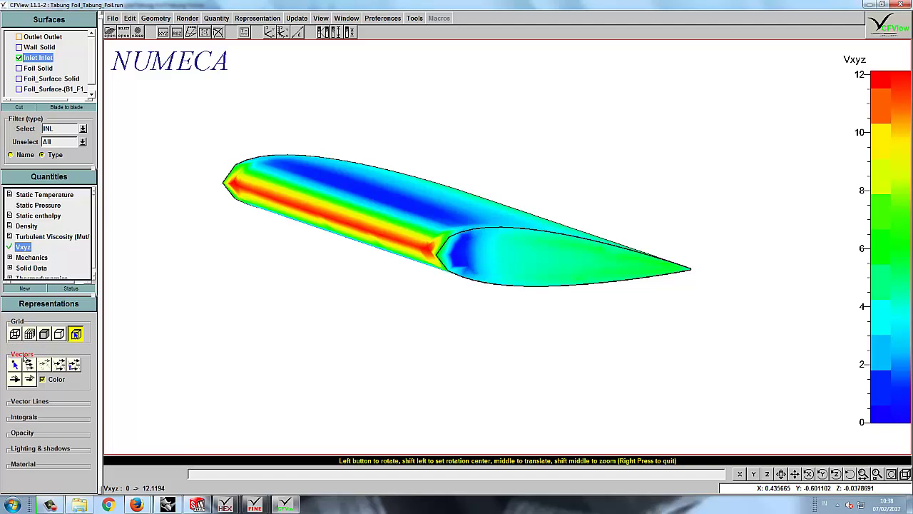
left_click(29, 401)
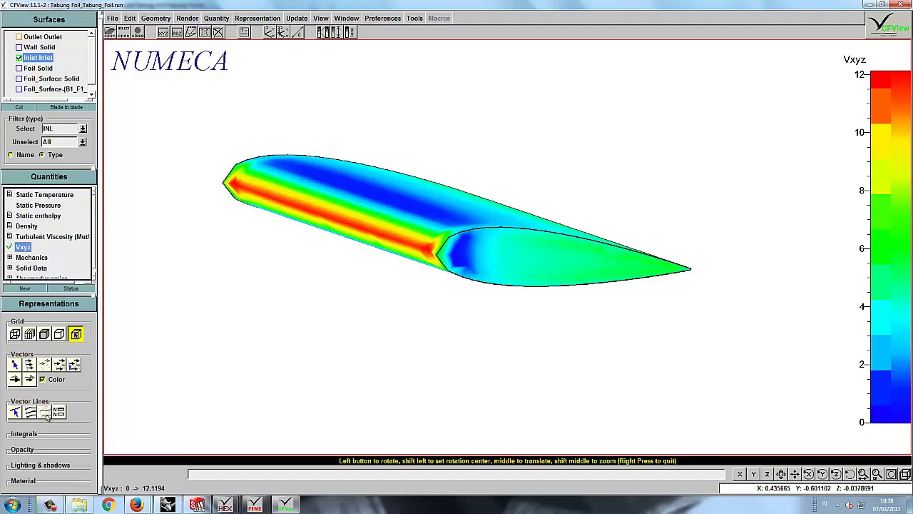
left_click(58, 412)
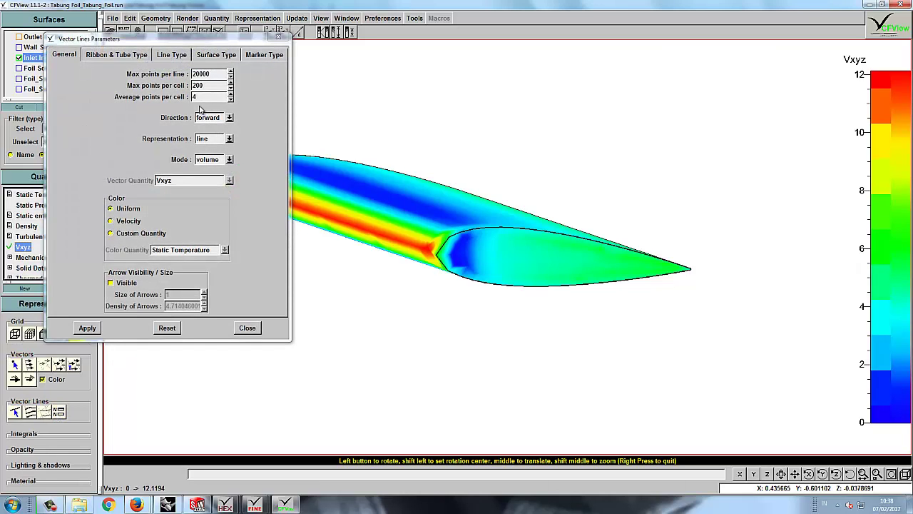
left_click(230, 138)
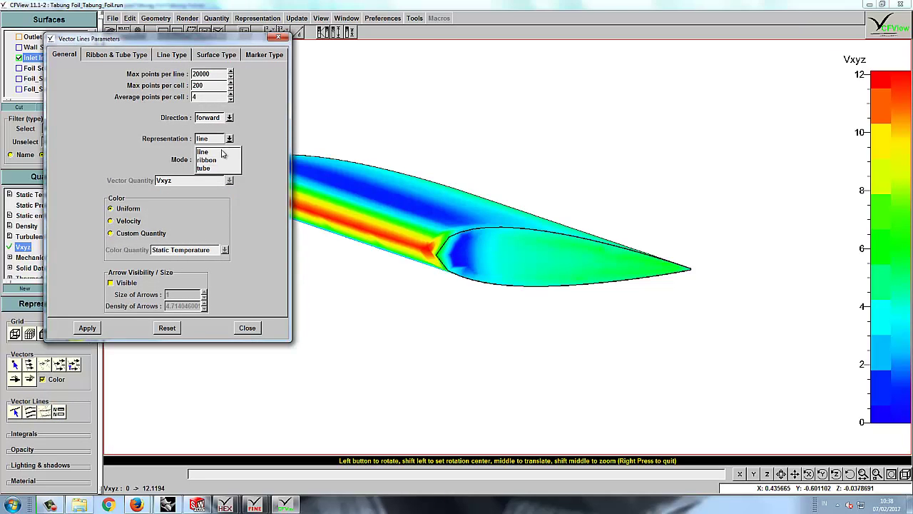
left_click(214, 167)
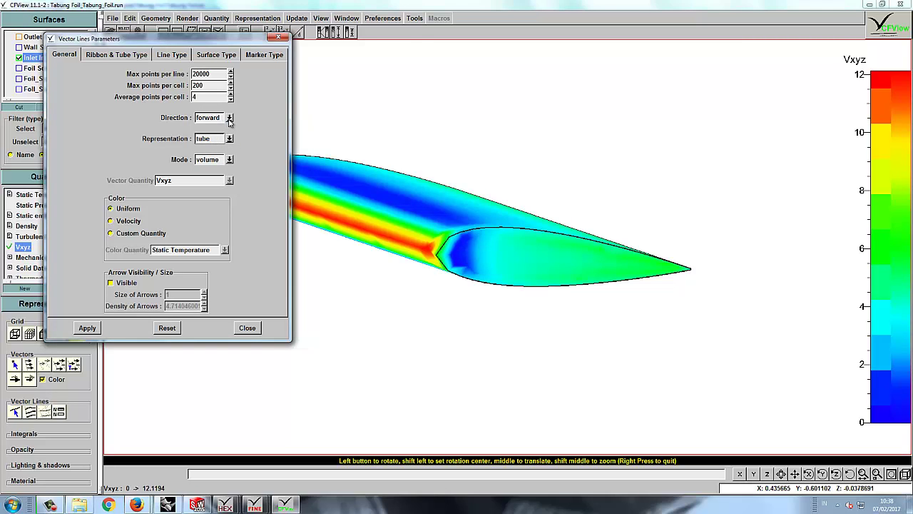
left_click(136, 222)
left_click(87, 330)
left_click(248, 329)
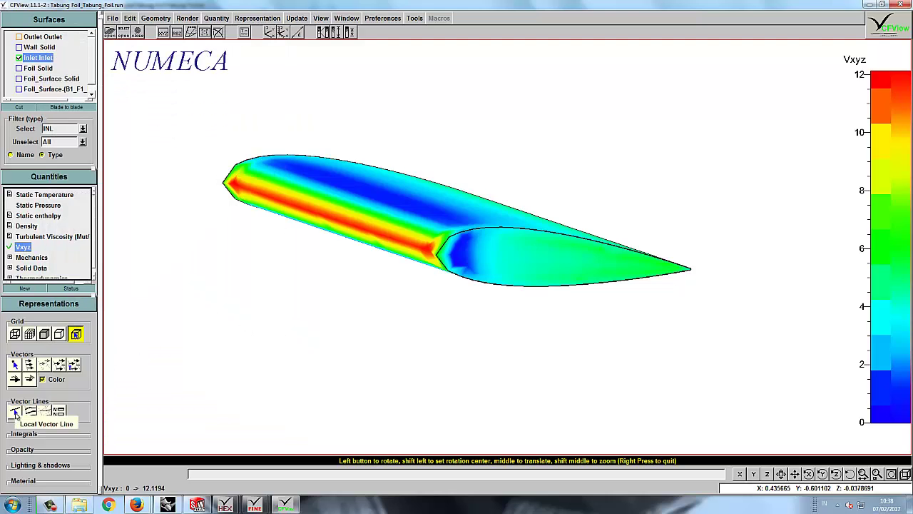
Draw about ten local vector lines as tubes from starting points around the middle of the inlet, upstream of the foil
left_click(15, 413)
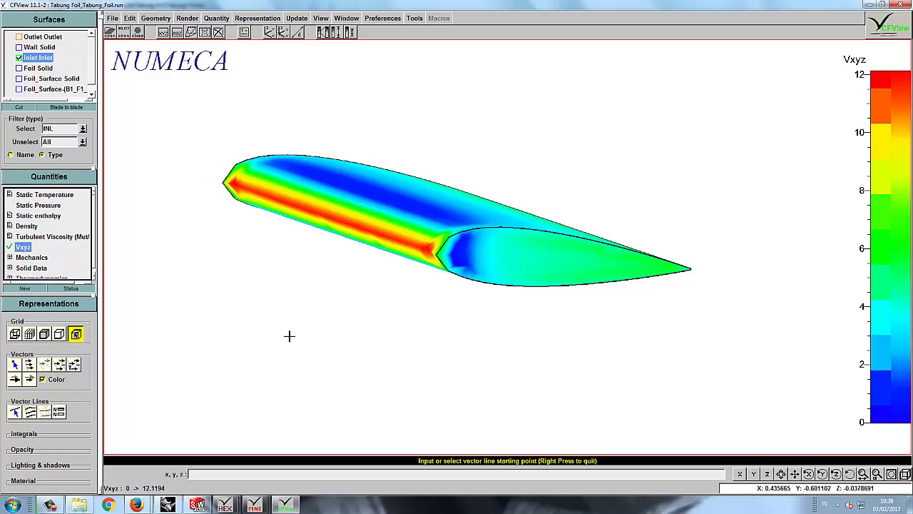
left_click(795, 474)
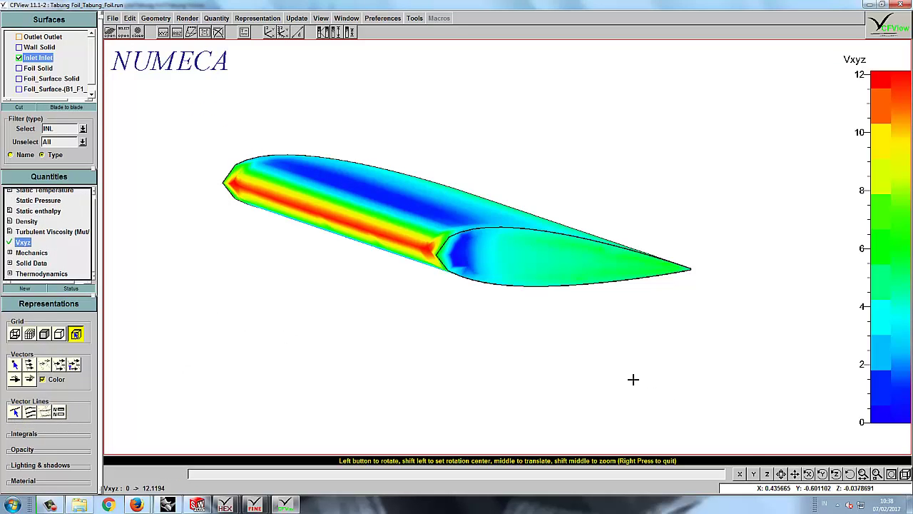
scroll(549, 325, "down", 5)
scroll(549, 331, "down", 2)
scroll(607, 343, "up", 1)
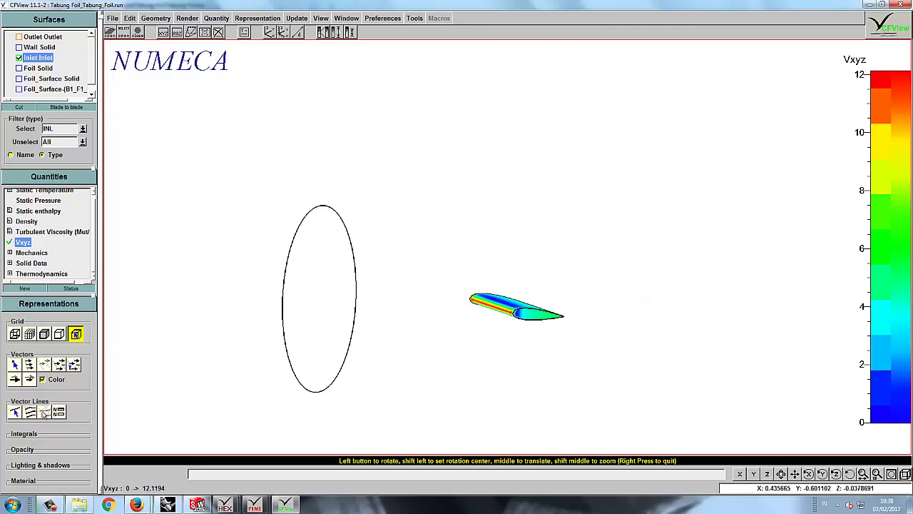
left_click(14, 411)
left_click(314, 306)
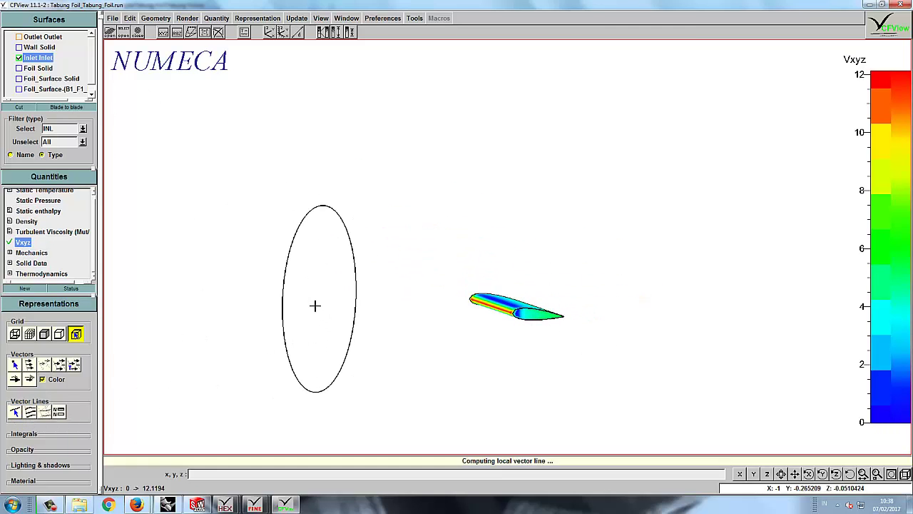
left_click(315, 298)
left_click(315, 287)
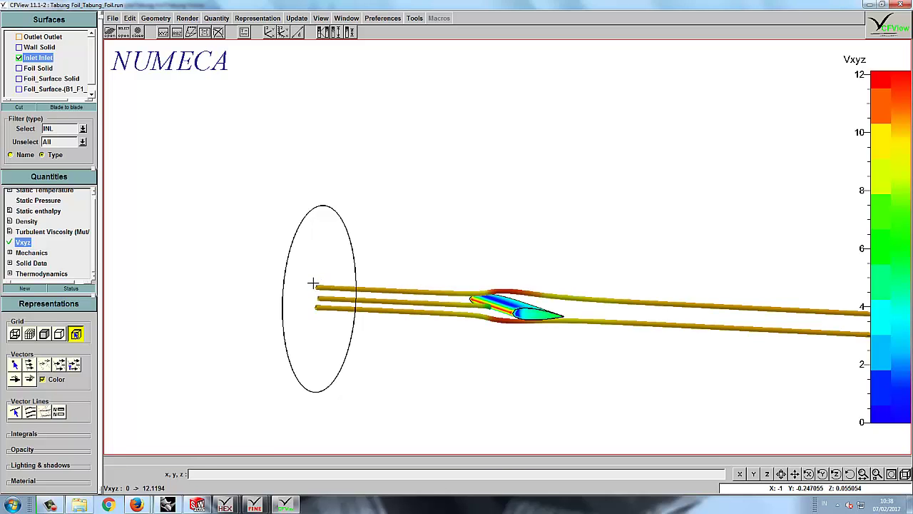
left_click(309, 289)
left_click(308, 299)
left_click(328, 289)
left_click(343, 296)
left_click(349, 304)
left_click(333, 307)
left_click(303, 293)
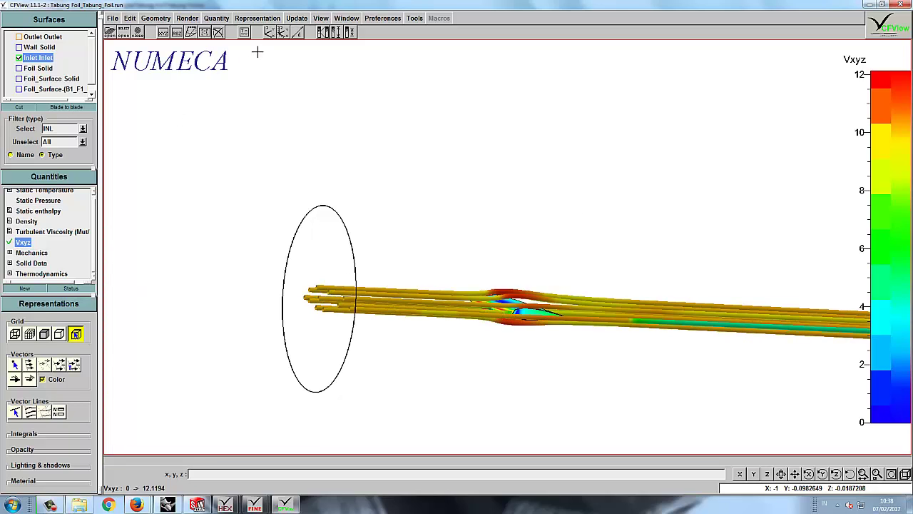
Delete all vector lines from the view
left_click(297, 18)
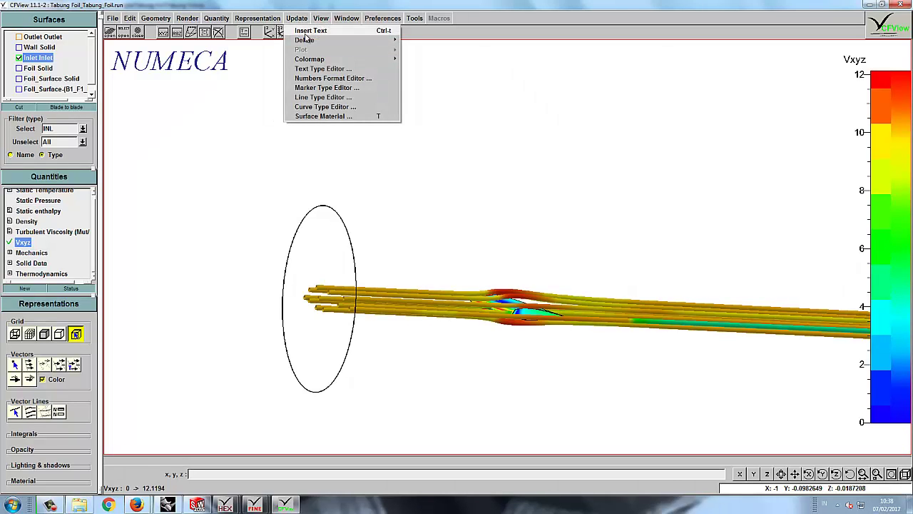
mouse_move(397, 42)
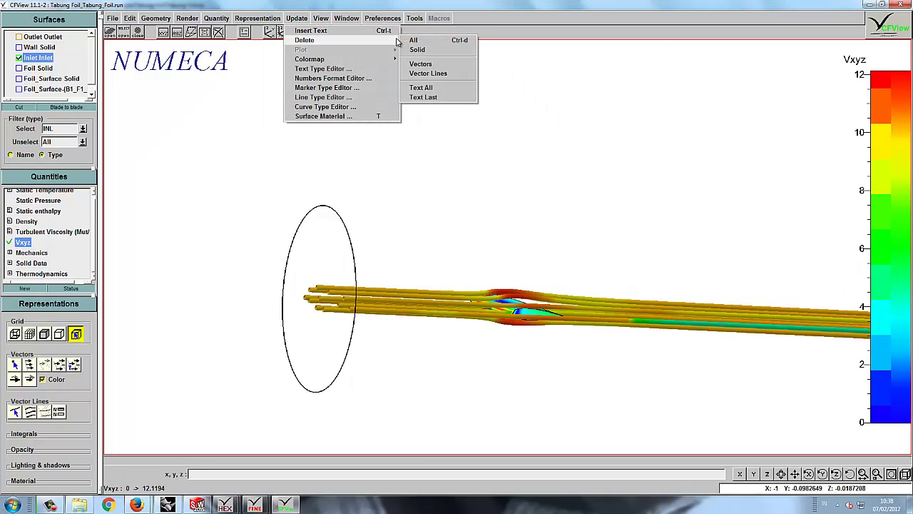
left_click(420, 73)
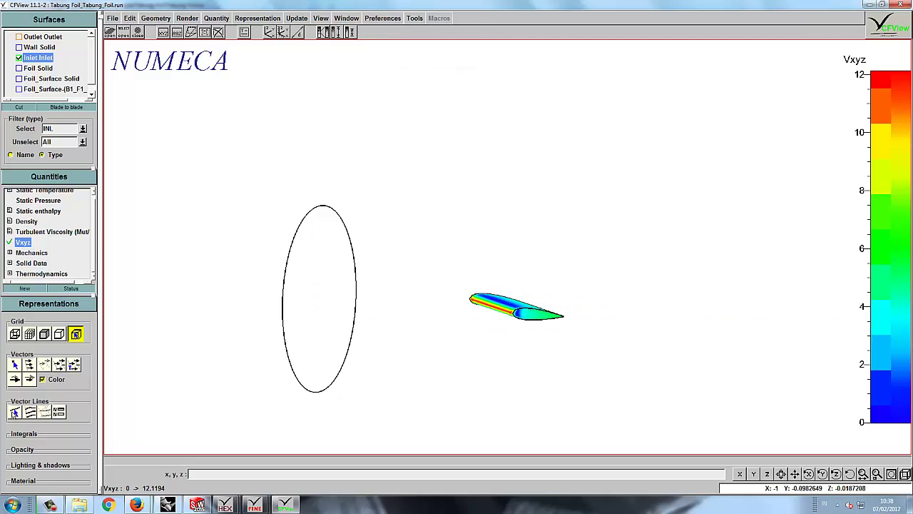
Change the vector lines representation to line
left_click(59, 412)
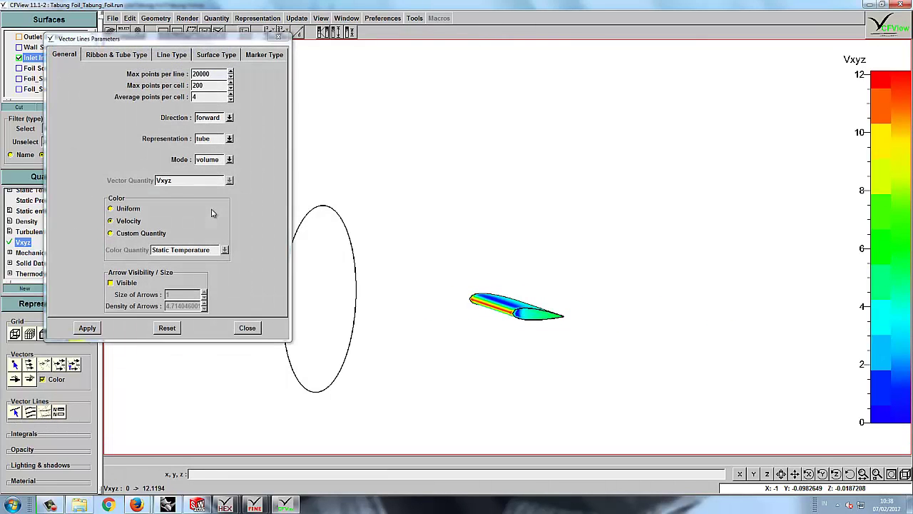
left_click(229, 139)
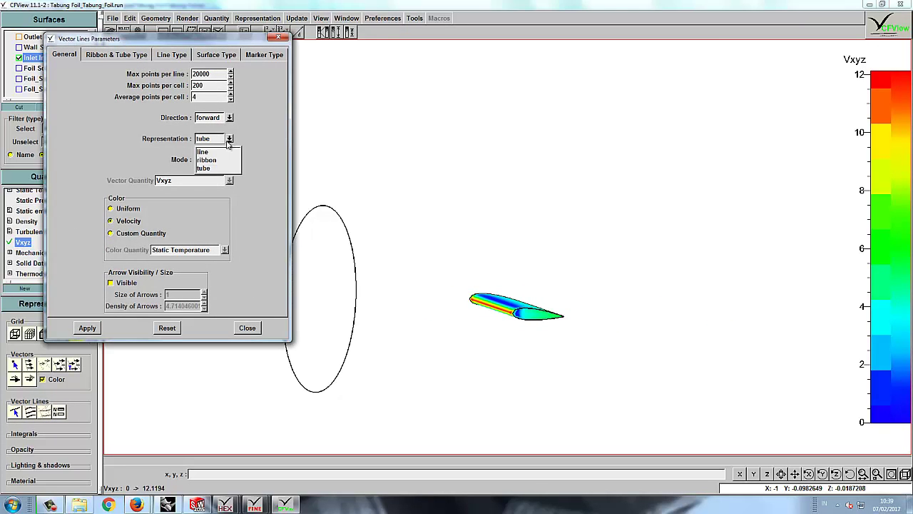
left_click(208, 152)
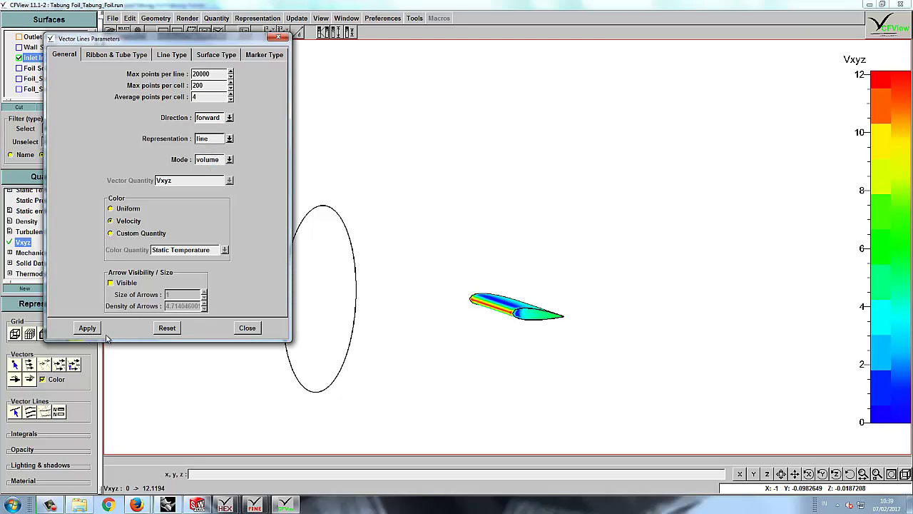
left_click(247, 328)
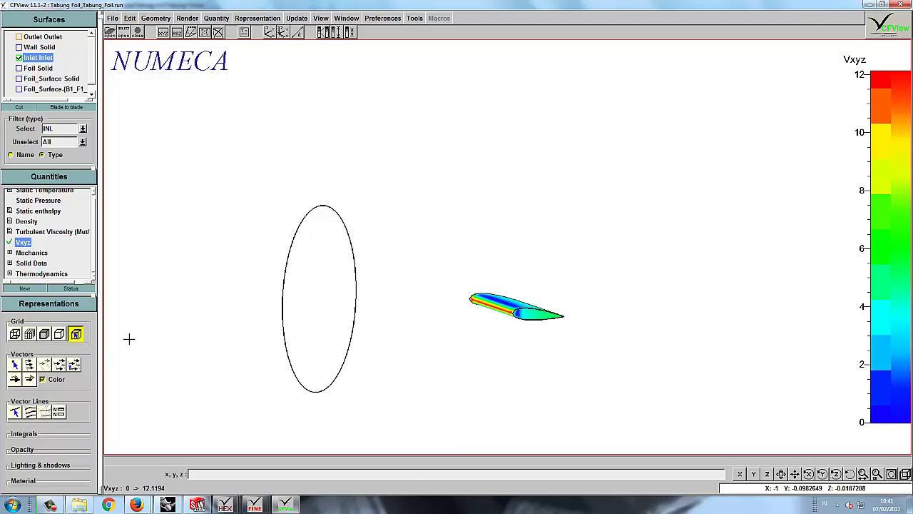
Draw five local vector lines from starting points near the middle of the inlet, upstream of the foil
left_click(15, 412)
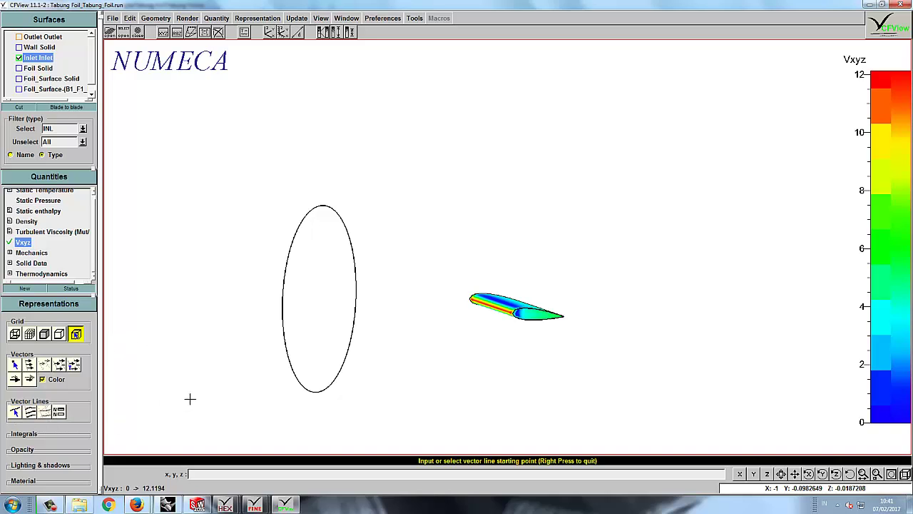
left_click(330, 314)
left_click(323, 300)
left_click(314, 294)
left_click(306, 295)
left_click(310, 295)
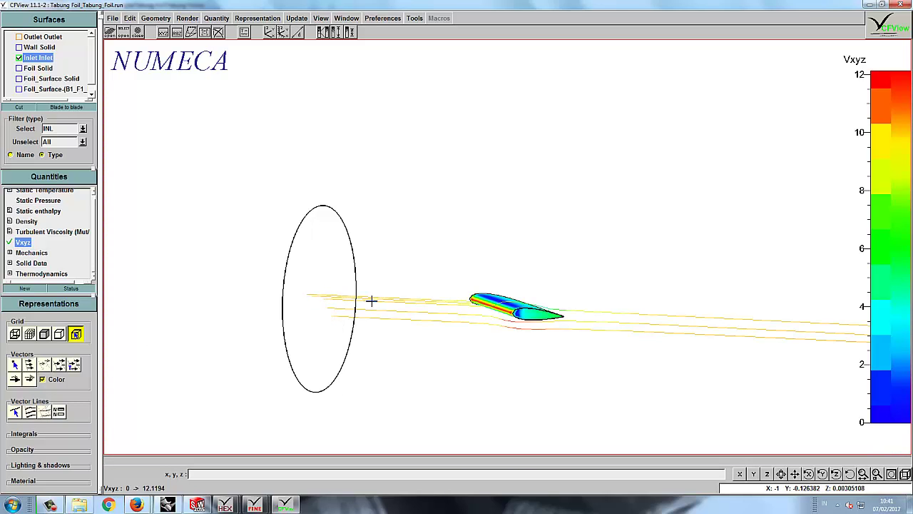
Add many closely spaced local vector lines from the inlet, placed below, above, beside and along the leading edge across the foil's whole span
left_click(808, 473)
left_click_drag(440, 368, 561, 359)
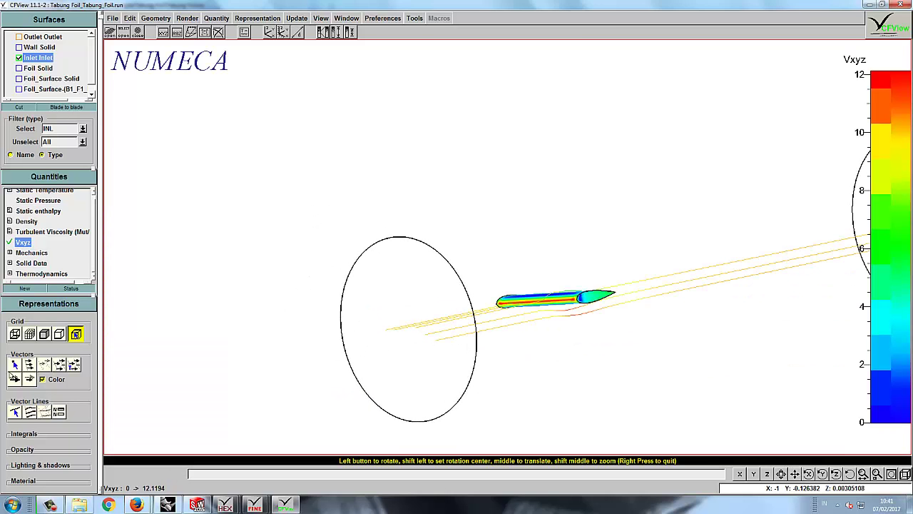
left_click(16, 411)
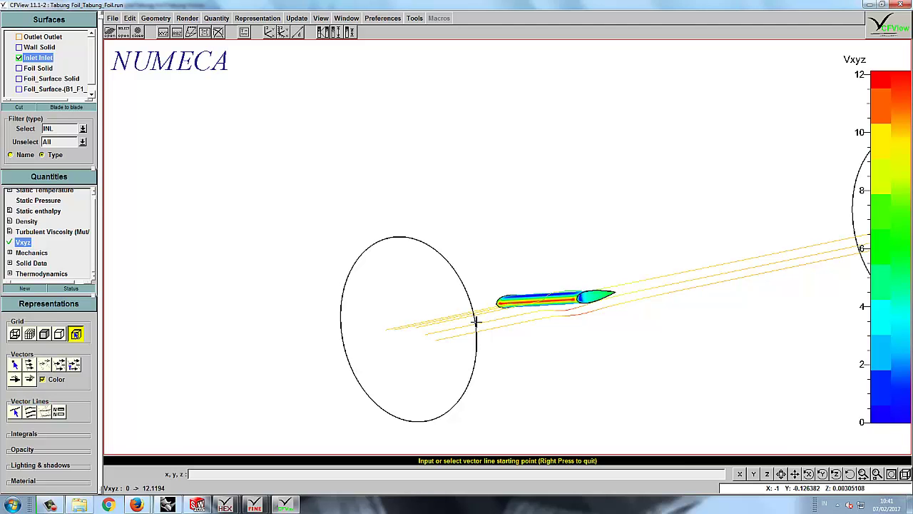
left_click(740, 474)
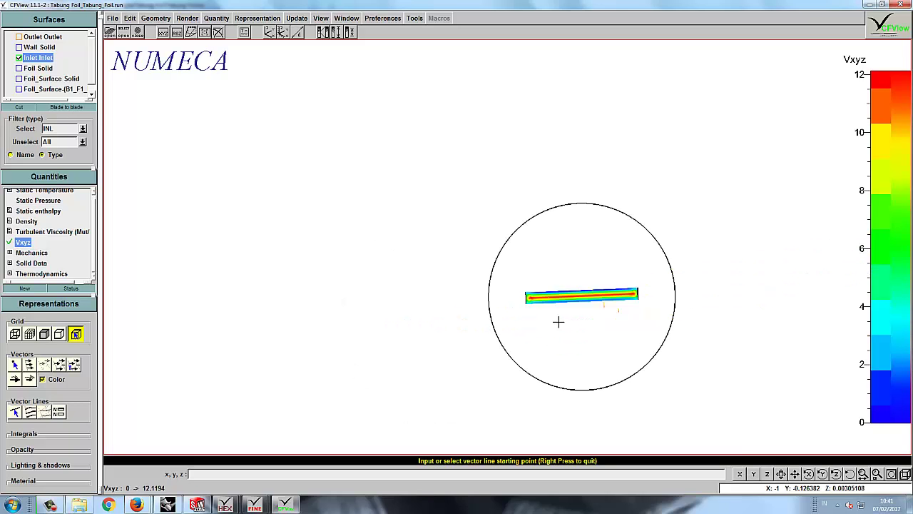
left_click(740, 474)
left_click(740, 474)
left_click(795, 475)
scroll(585, 321, "down", 2)
scroll(591, 300, "up", 8)
scroll(590, 295, "up", 2)
scroll(590, 295, "down", 1)
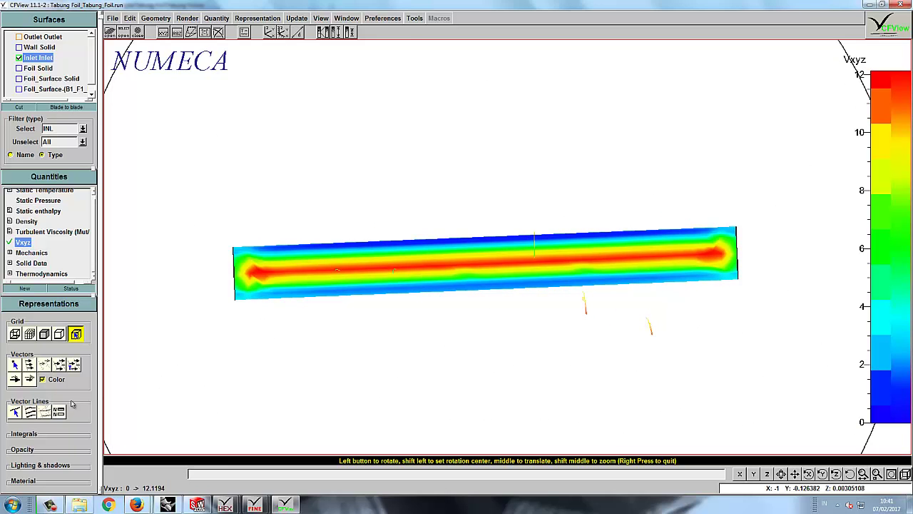
left_click(16, 412)
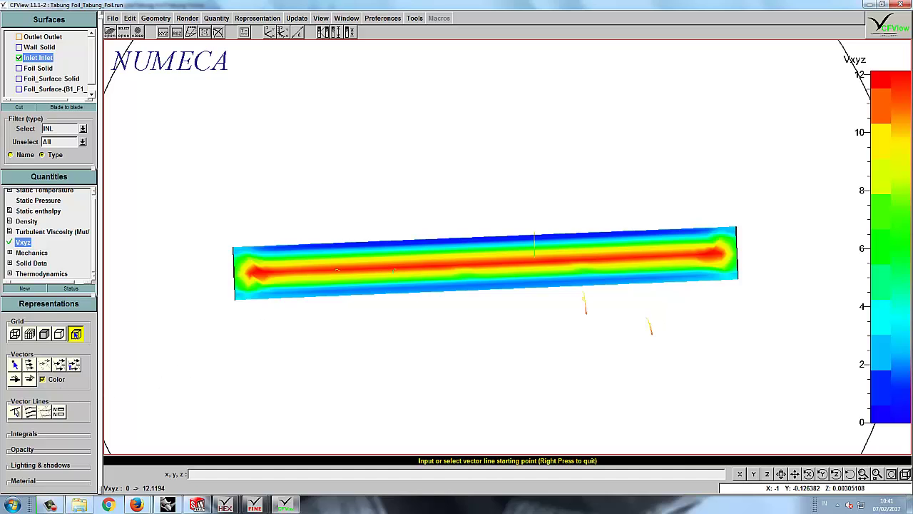
left_click(243, 253)
left_click(229, 268)
left_click(226, 292)
left_click(259, 303)
left_click(278, 304)
left_click(301, 304)
left_click(319, 304)
left_click(354, 302)
left_click(375, 302)
left_click(403, 303)
left_click(444, 303)
left_click(491, 300)
left_click(514, 299)
left_click(544, 300)
left_click(590, 301)
left_click(676, 302)
left_click(721, 298)
left_click(656, 287)
left_click(651, 275)
left_click(637, 277)
left_click(573, 278)
left_click(558, 280)
left_click(510, 279)
left_click(473, 279)
left_click(441, 280)
left_click(401, 282)
left_click(372, 283)
left_click(338, 283)
left_click(311, 285)
left_click(276, 286)
left_click(259, 286)
left_click(239, 274)
left_click(339, 266)
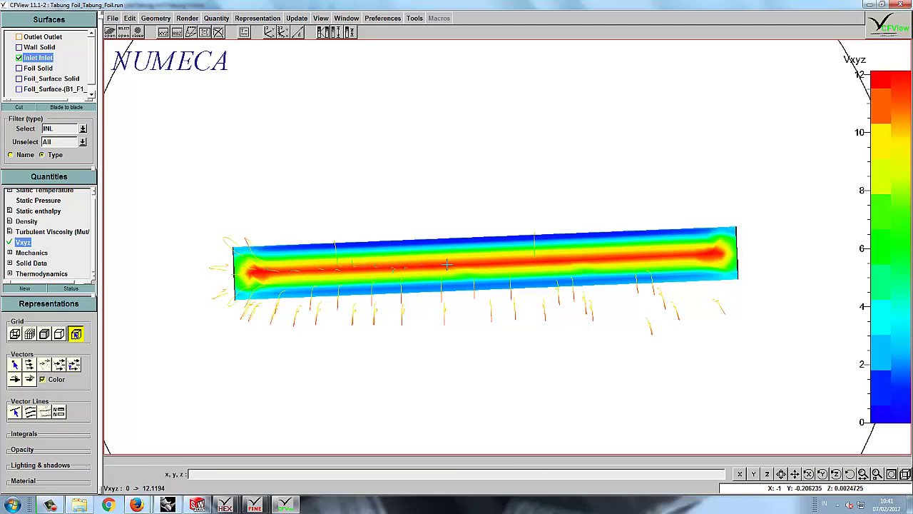
left_click(614, 263)
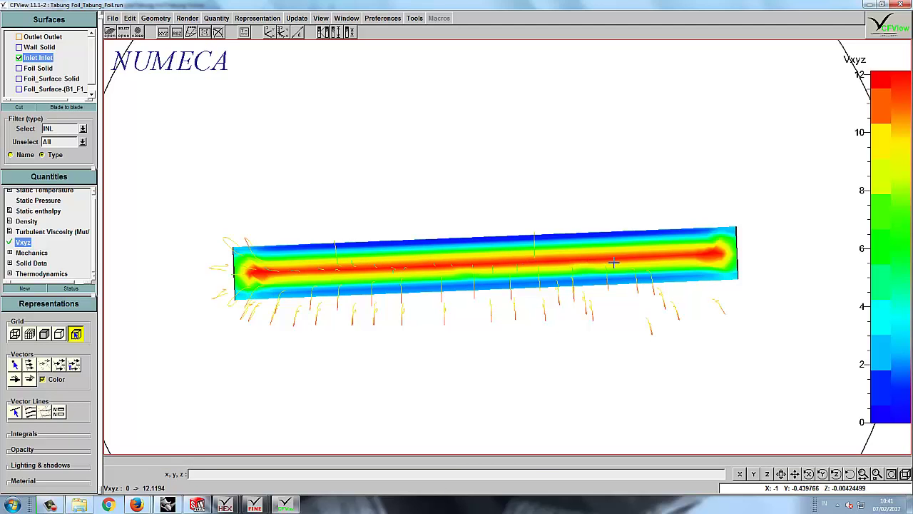
left_click(731, 260)
left_click(745, 281)
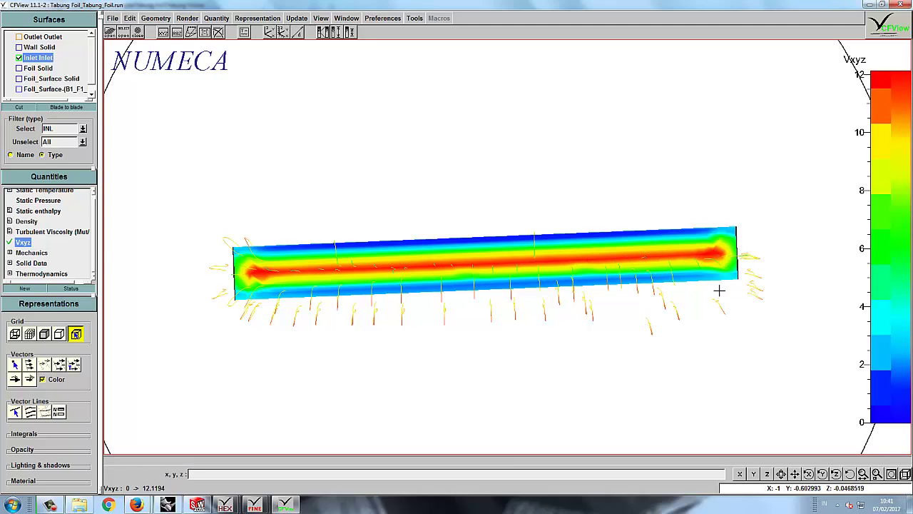
left_click(696, 217)
mouse_move(595, 223)
left_mouse_down()
mouse_move(242, 237)
mouse_move(253, 254)
mouse_move(270, 256)
mouse_move(463, 239)
mouse_move(712, 236)
mouse_move(727, 245)
mouse_move(439, 262)
mouse_move(270, 257)
mouse_move(466, 278)
mouse_move(562, 250)
left_mouse_up()
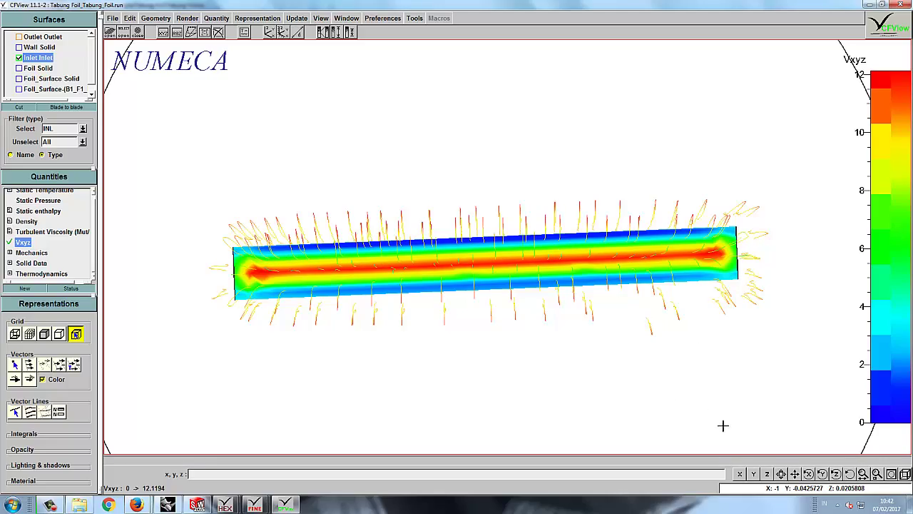
Orient the view obliquely and enlarge it to show the streamlines passing over the foil between the pipe's two ends
left_click(795, 474)
left_click_drag(673, 310, 579, 322)
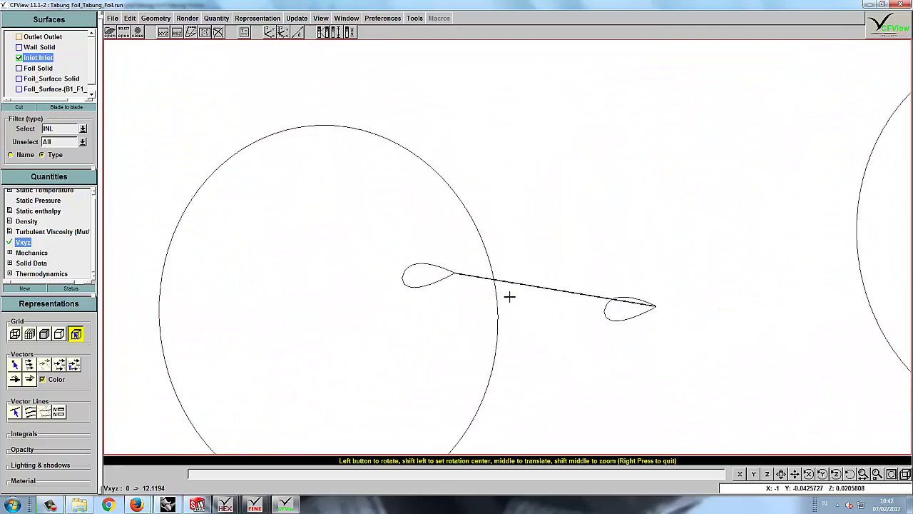
left_click_drag(509, 296, 722, 306)
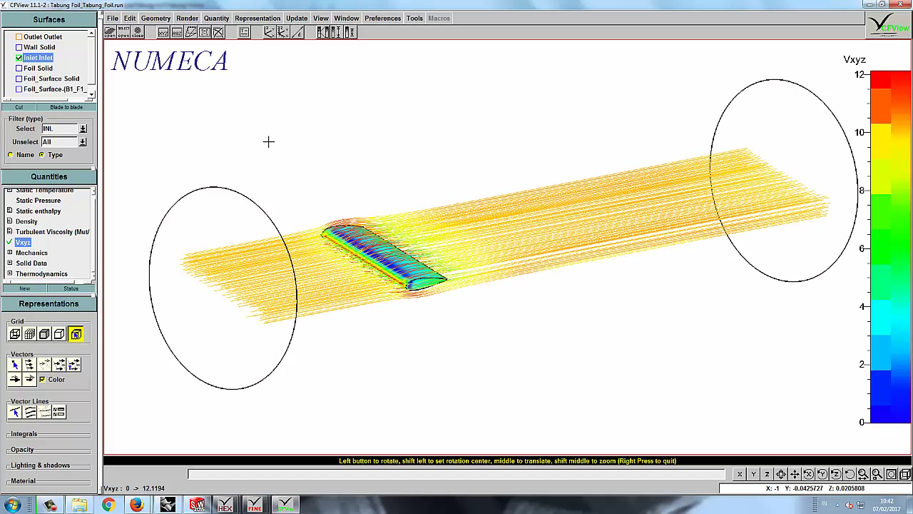
left_click_drag(269, 141, 319, 145)
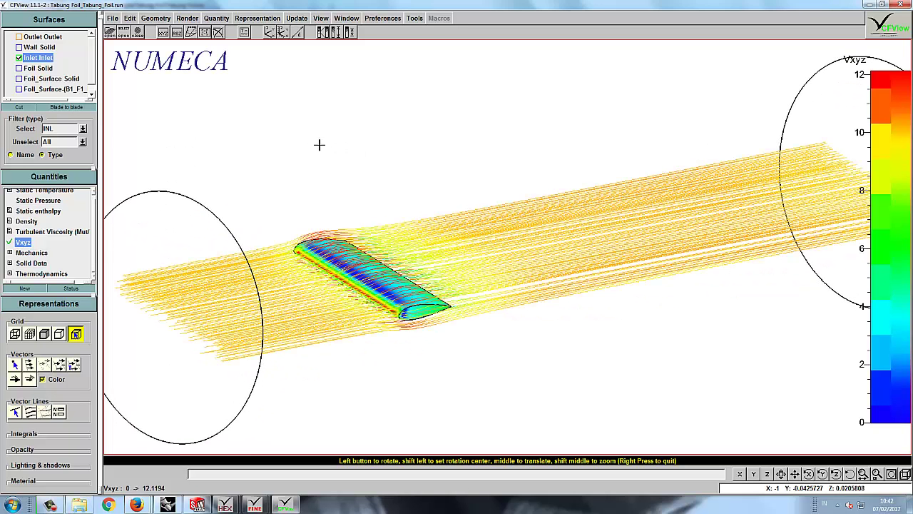
left_click(112, 18)
left_click(123, 126)
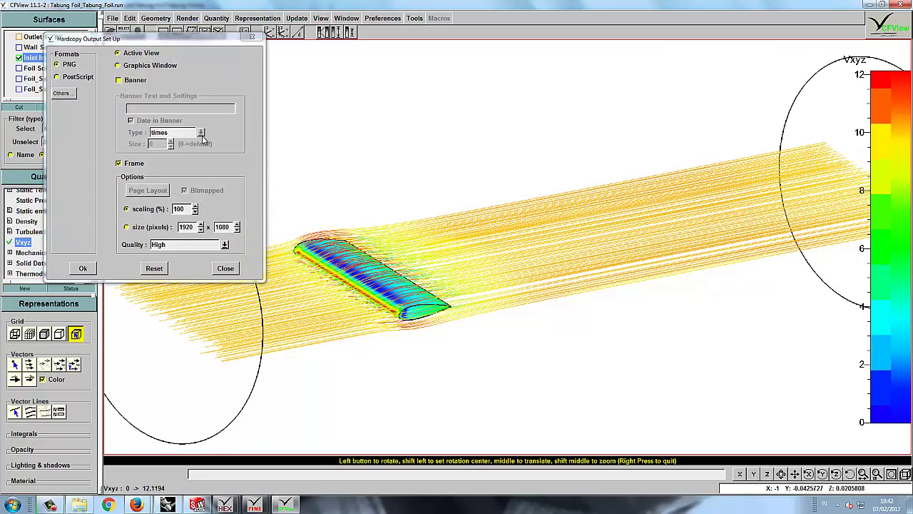
left_click(91, 268)
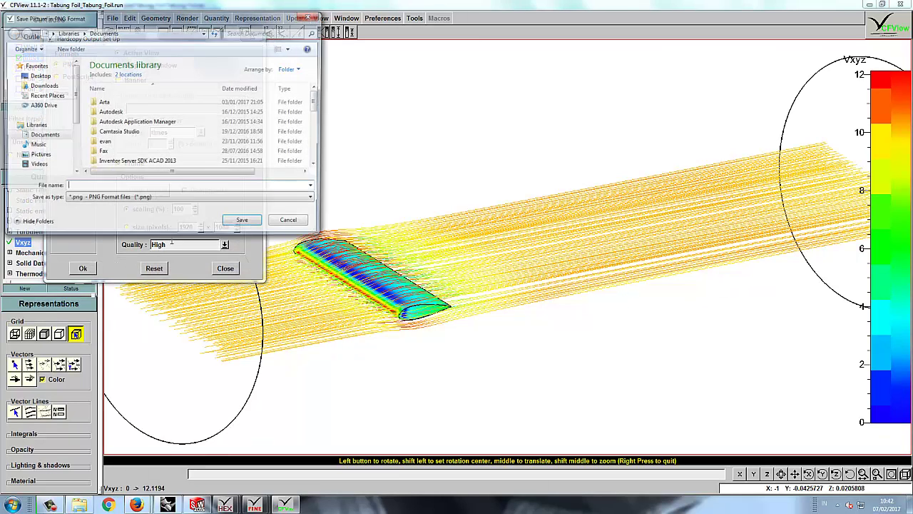
left_click(291, 223)
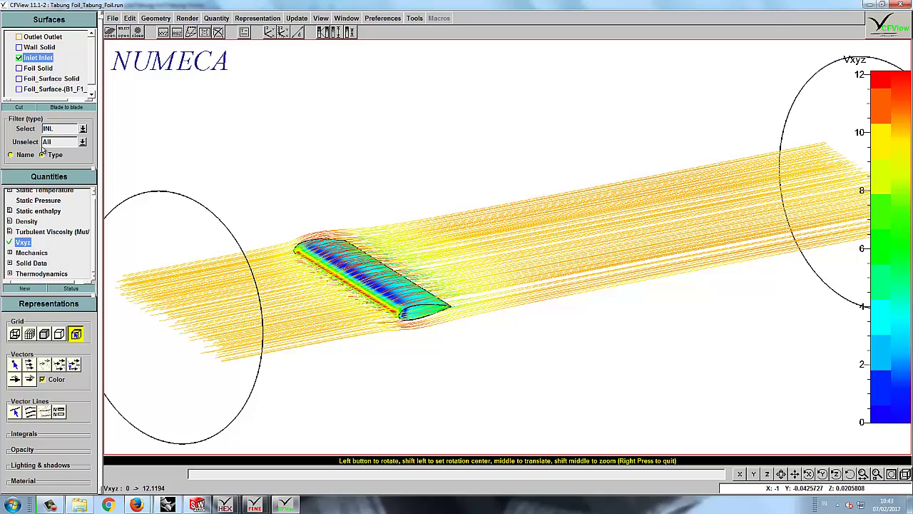
Export the active view as a high-quality PNG picture named 001 into the jangka folder under D:\Project Learn
left_click(113, 17)
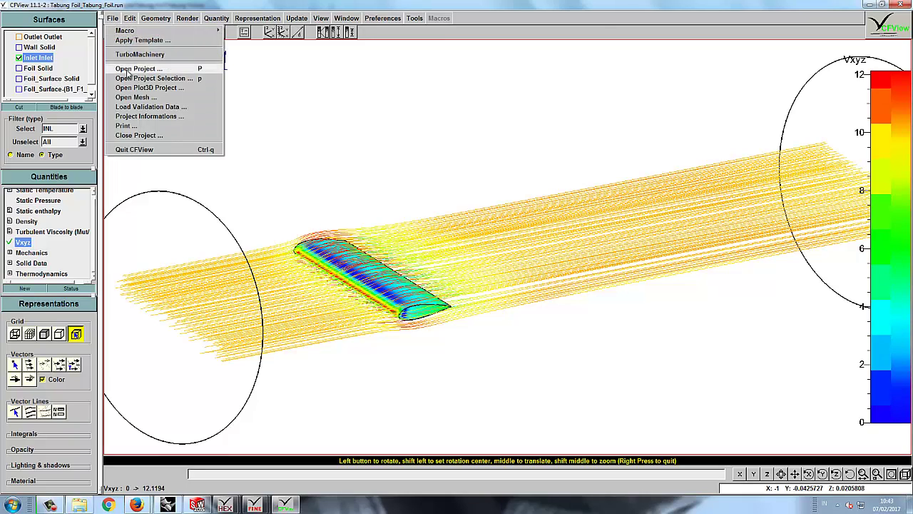
left_click(126, 126)
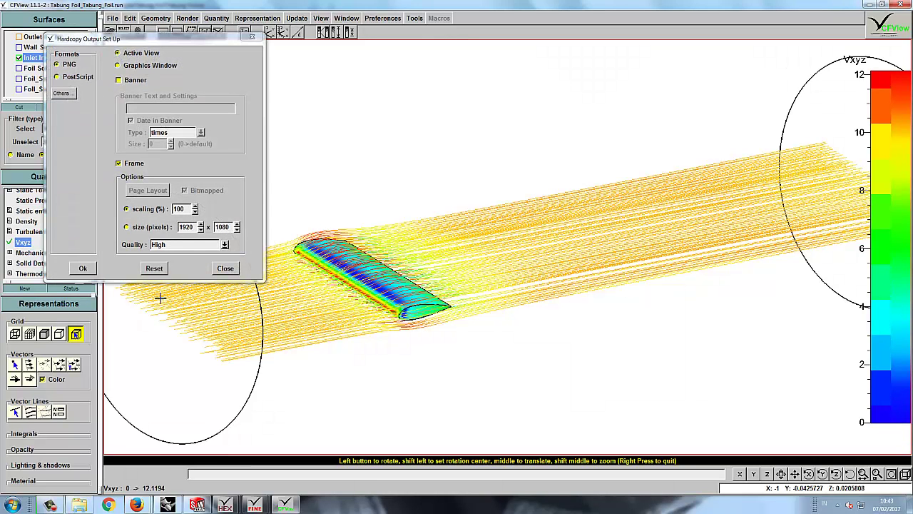
left_click(83, 268)
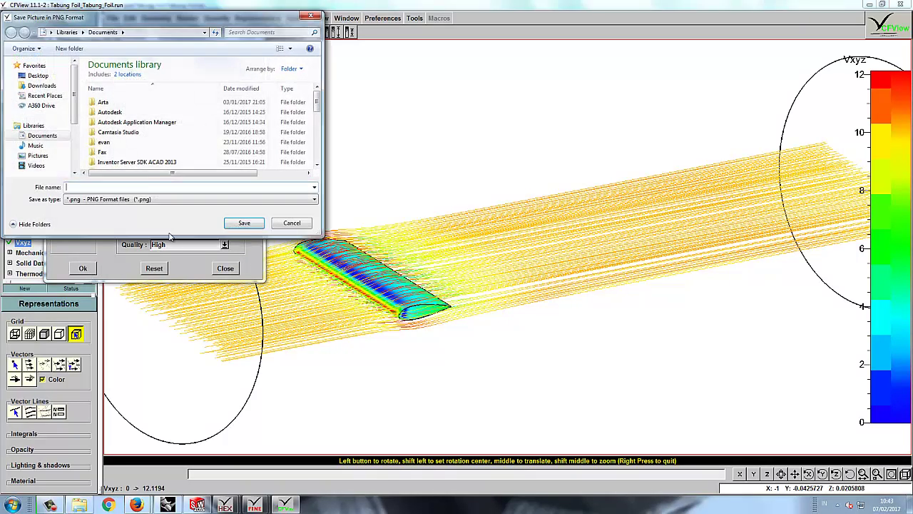
scroll(78, 137, "down", 2)
left_click(60, 131)
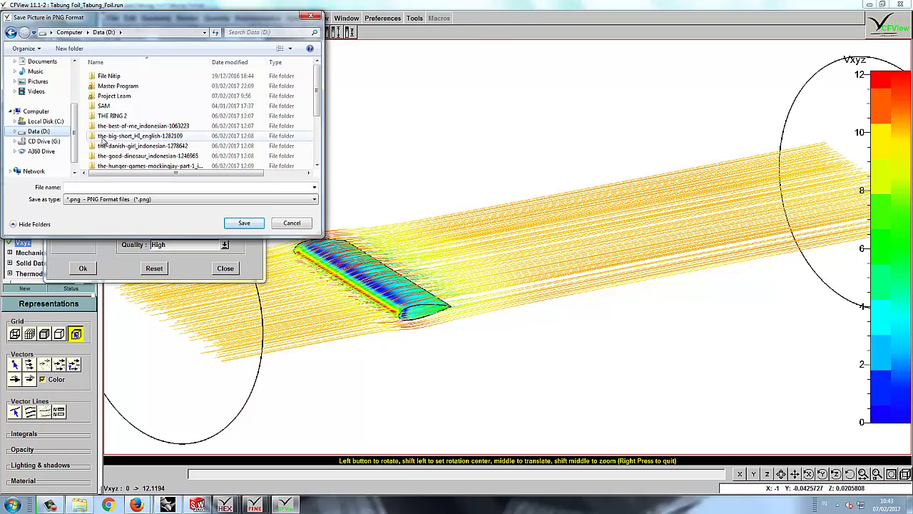
double_click(115, 96)
double_click(120, 99)
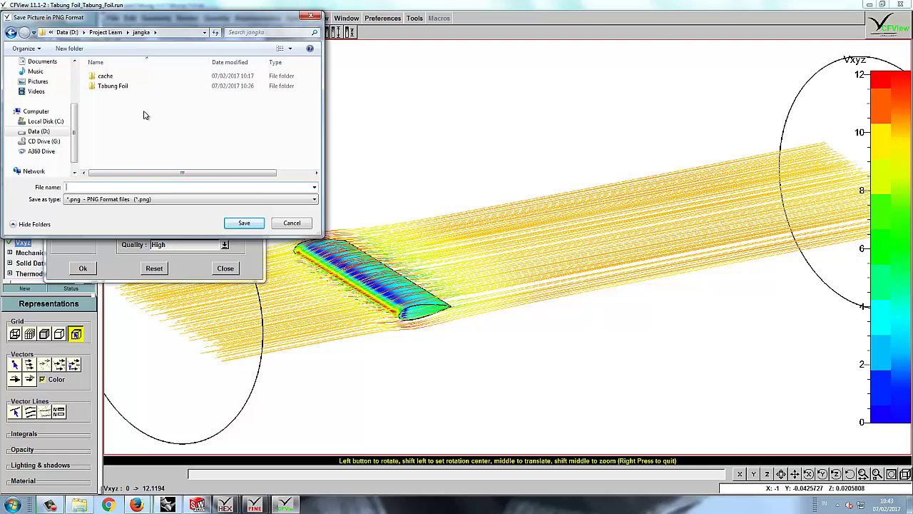
left_click(106, 32)
left_click(116, 98)
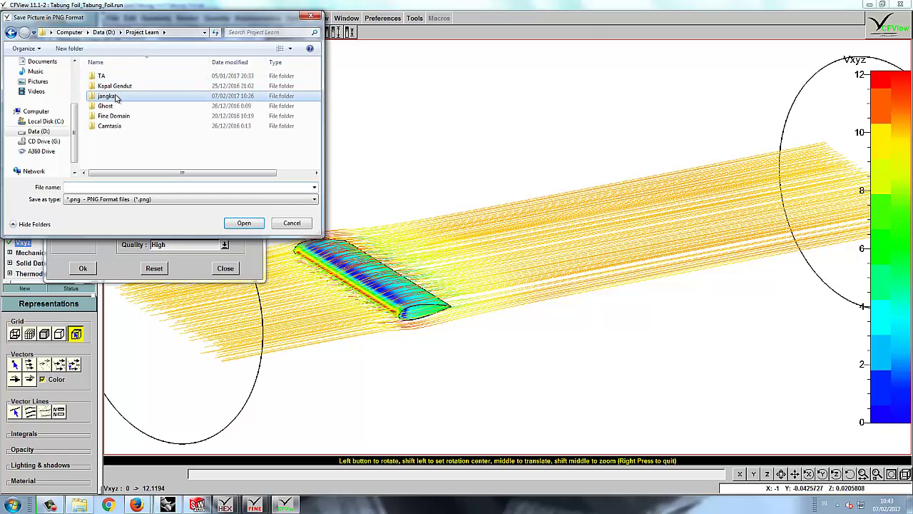
double_click(116, 98)
left_click(111, 186)
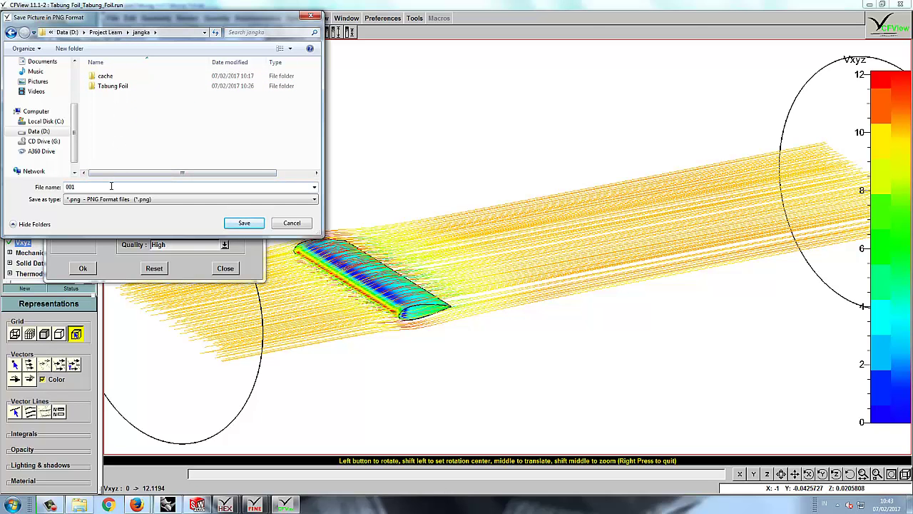
key("Return")
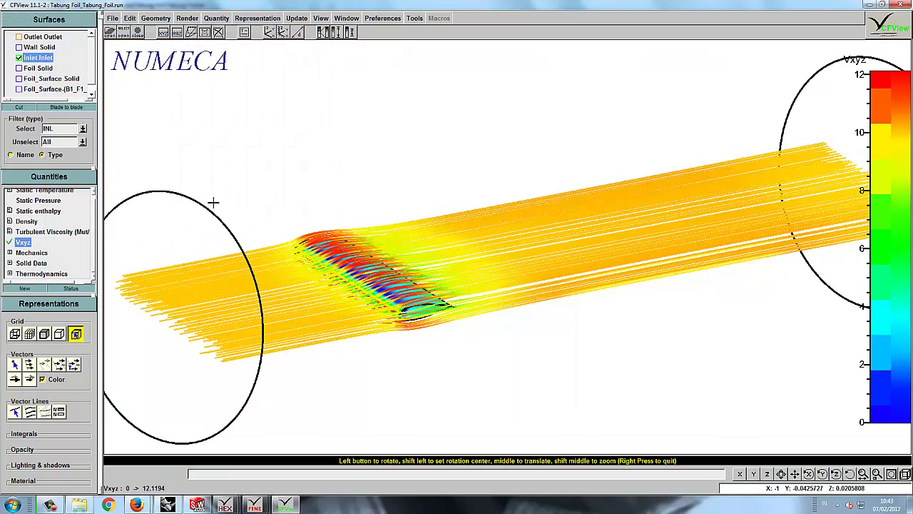
Make all foil and foil-surface solids the active surfaces instead of the inlet, and set the displayed quantity to Static Pressure
left_click(44, 69)
left_click(35, 58)
left_click(42, 79)
left_click(38, 90)
scroll(40, 87, "down", 1)
left_click(42, 92)
left_click(30, 201)
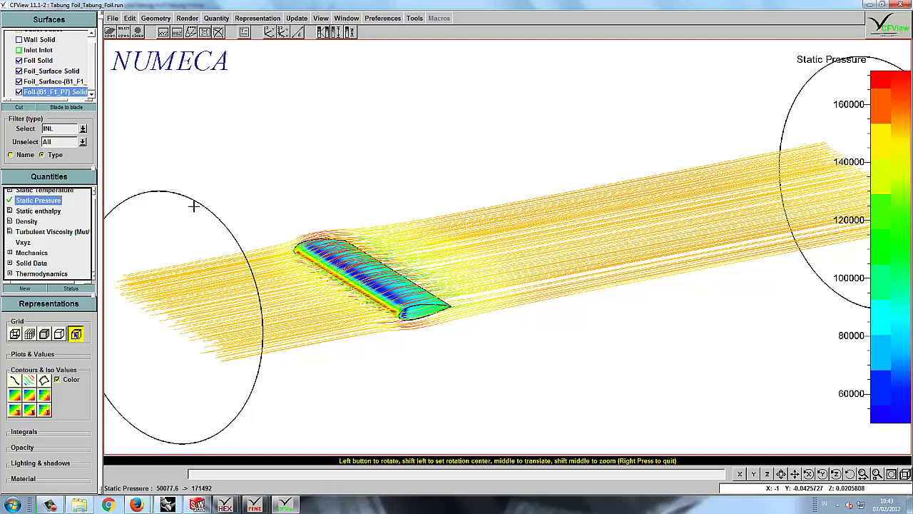
Export the active view with the static pressure scale as a high-quality PNG picture named 002 in the jangka folder
left_click(113, 18)
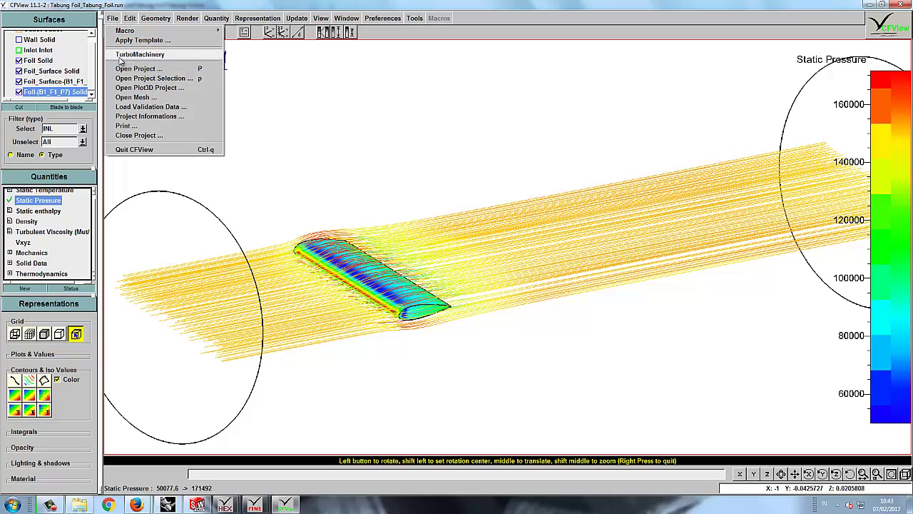
left_click(127, 126)
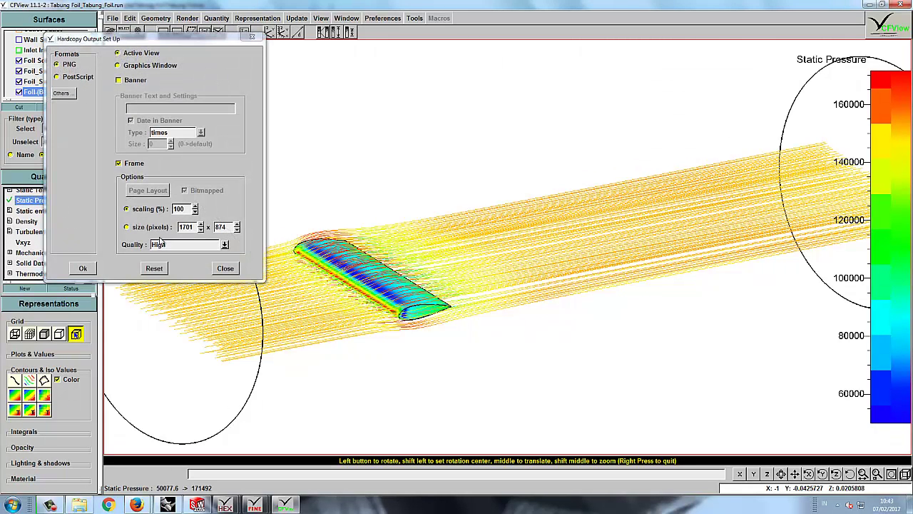
left_click(83, 268)
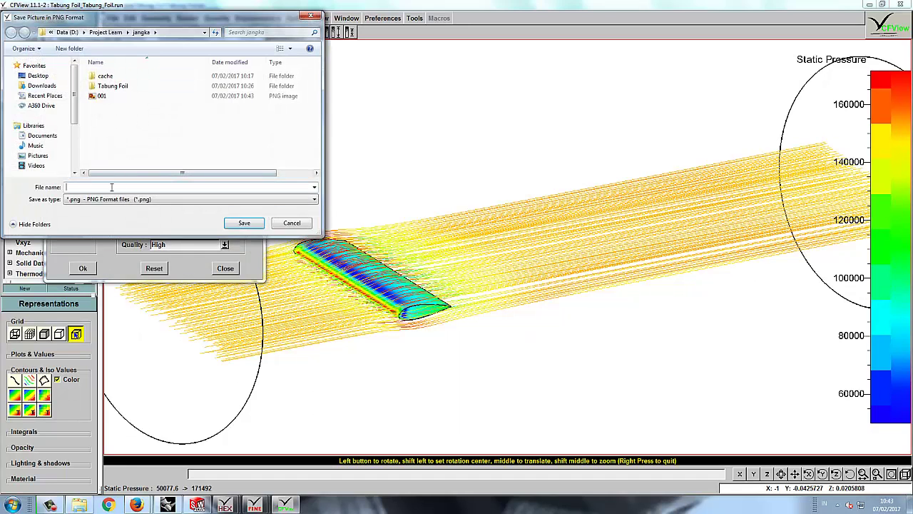
type("002")
key("Return")
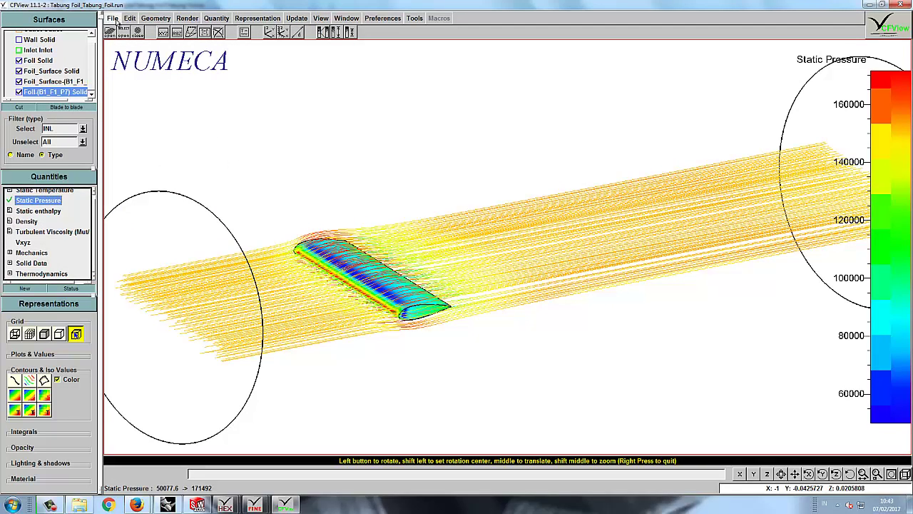
Open the streamline animation controls and enable recording of the active view, accepting the default animation and output settings
left_click(275, 18)
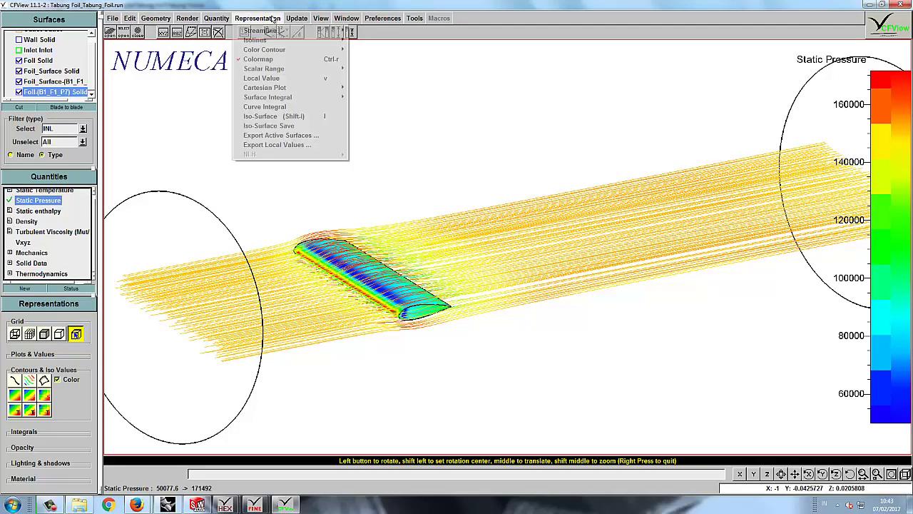
mouse_move(269, 34)
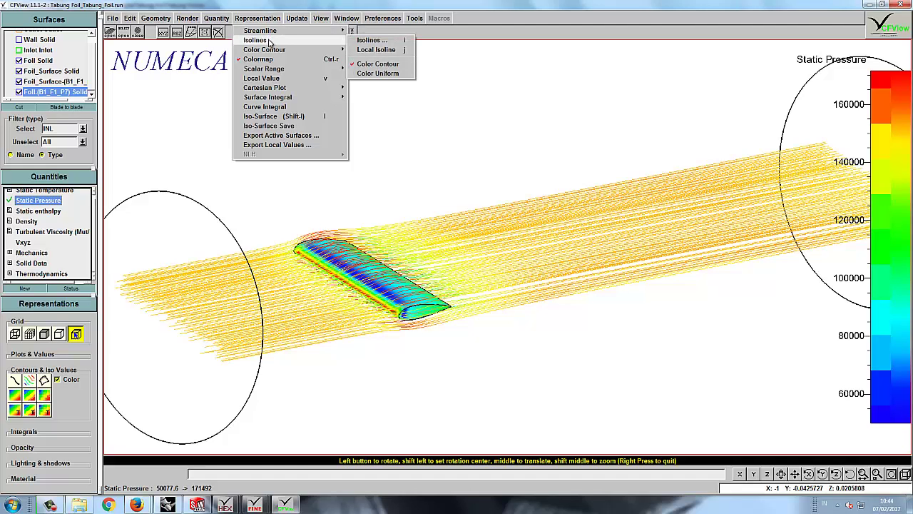
left_click(155, 18)
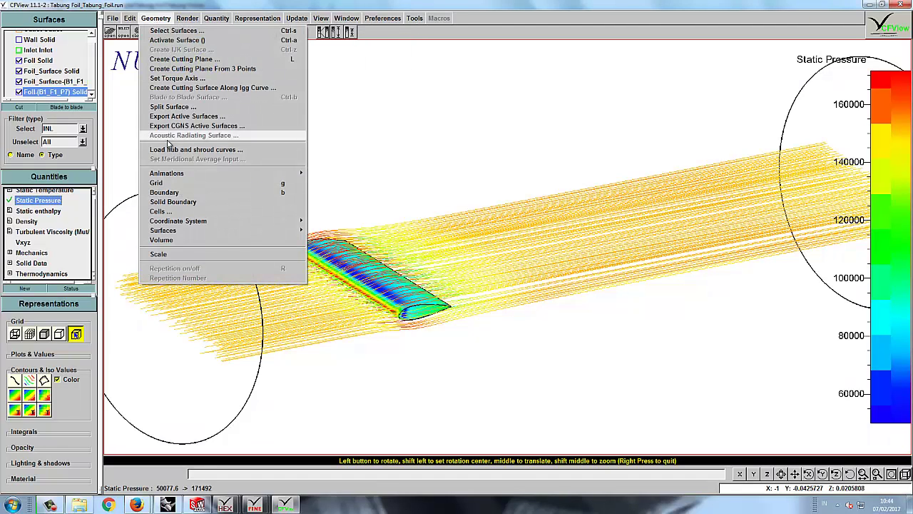
mouse_move(173, 174)
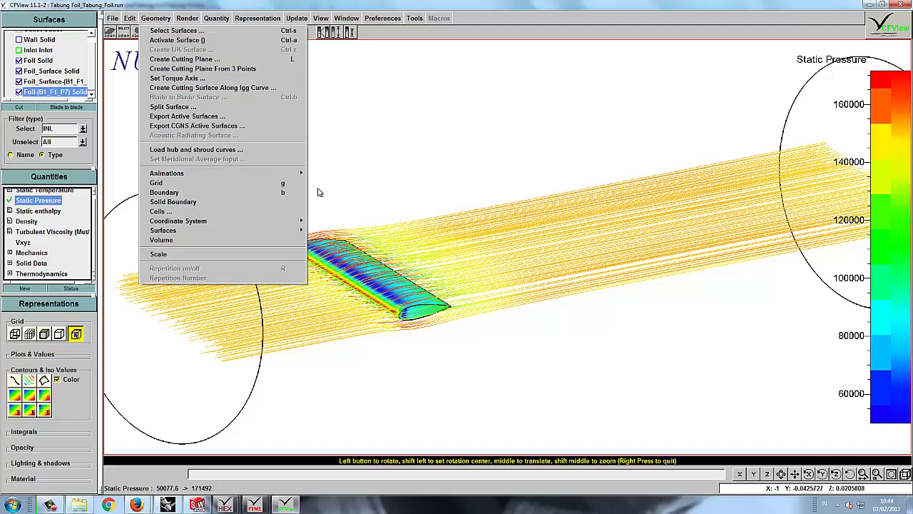
left_click(335, 192)
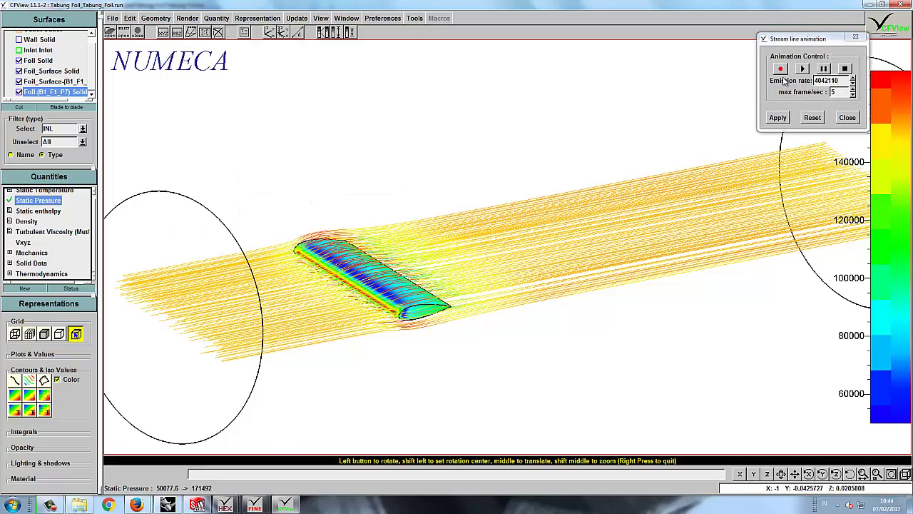
left_click(779, 118)
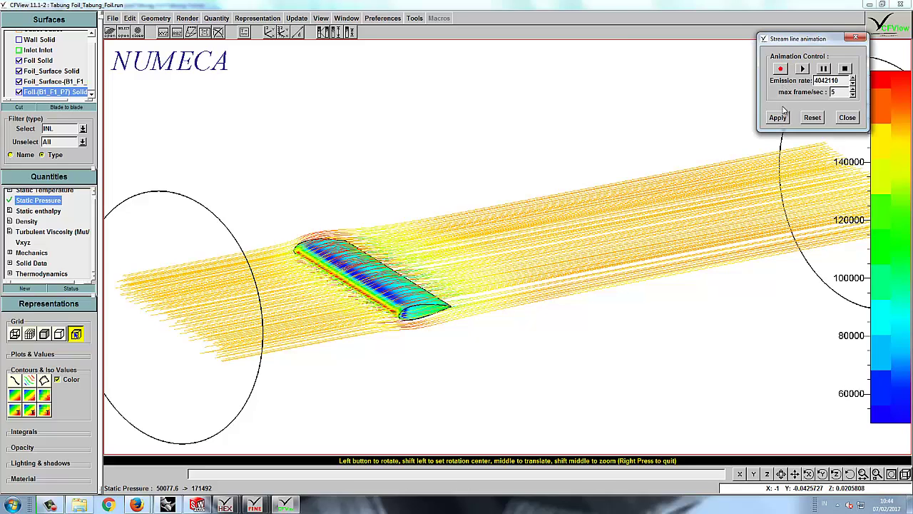
left_click(781, 69)
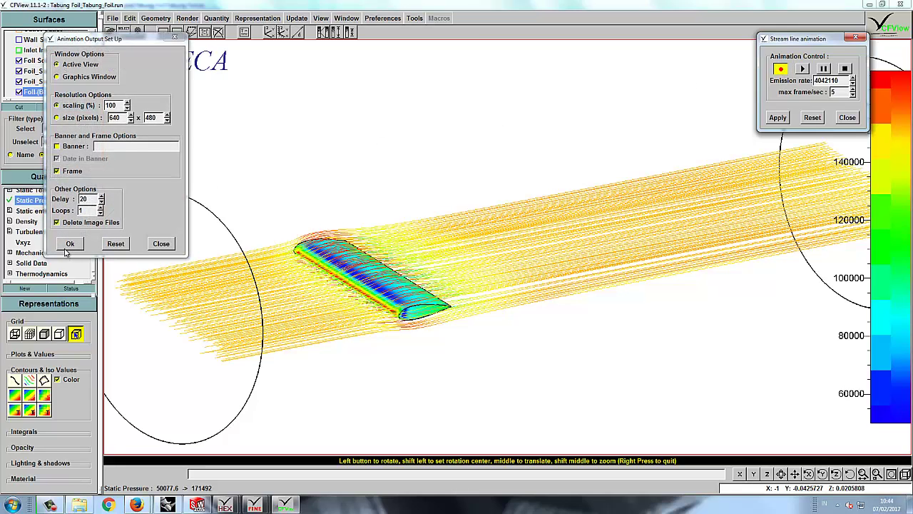
left_click(69, 245)
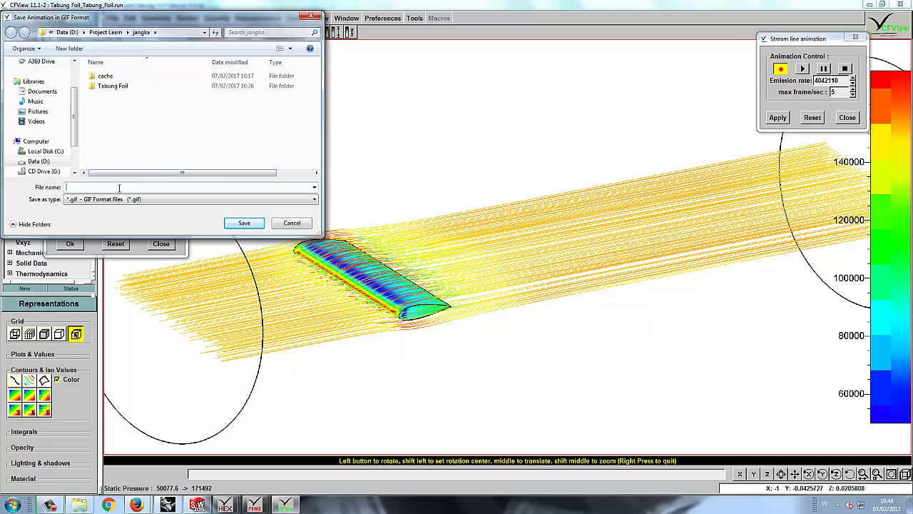
Create a folder named CFView inside the jangka folder for the GIF animation
left_click(69, 48)
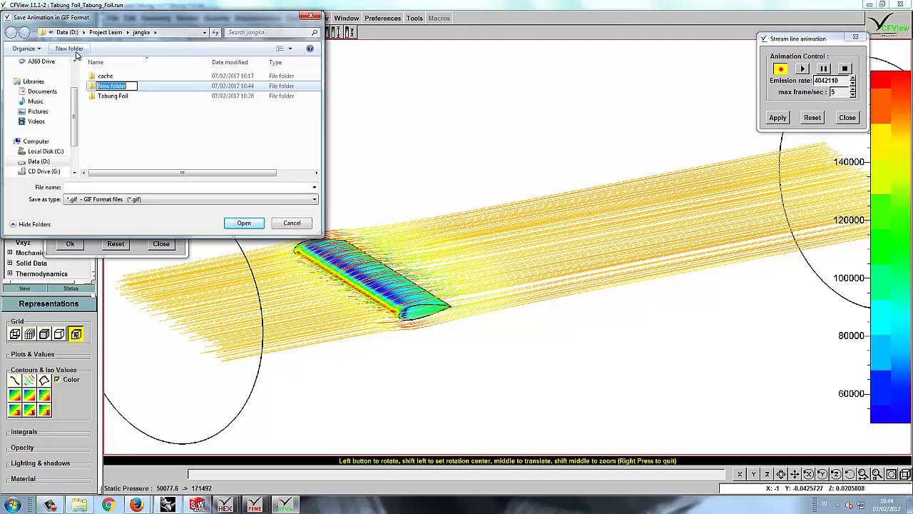
type("G")
type("FView")
key("Return")
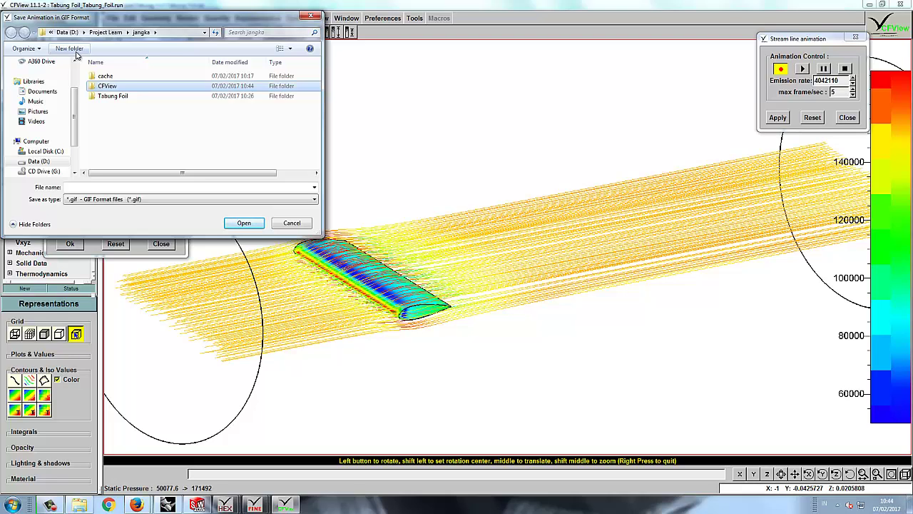
Set the GIF recording file to x001 in the CFView folder and play the streamline animation
double_click(104, 86)
left_click(120, 187)
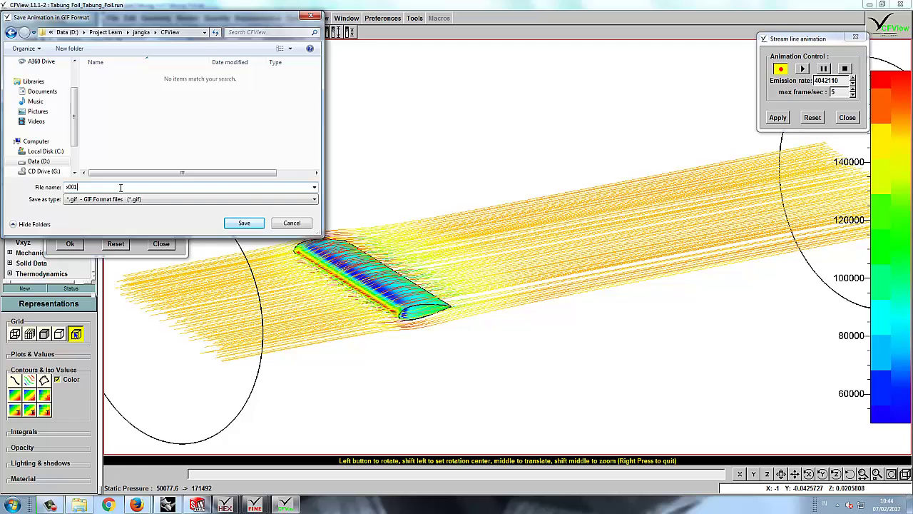
key("Return")
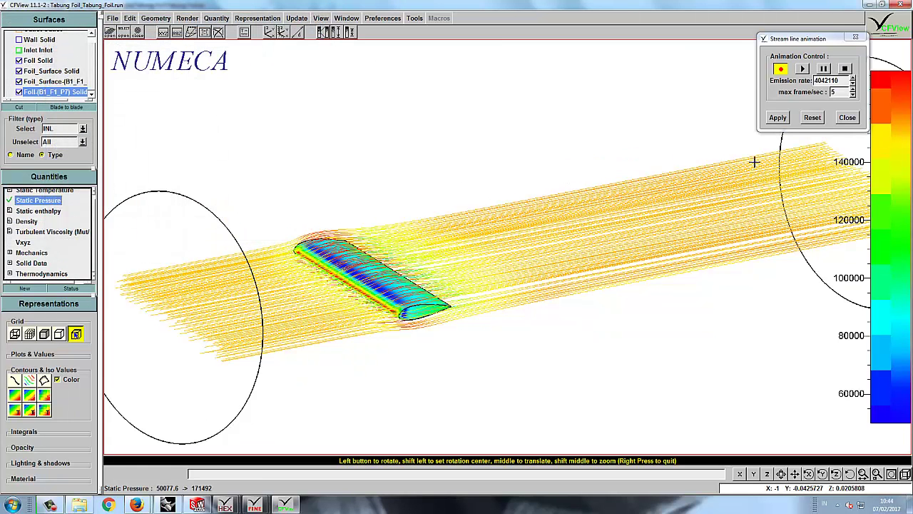
left_click(809, 74)
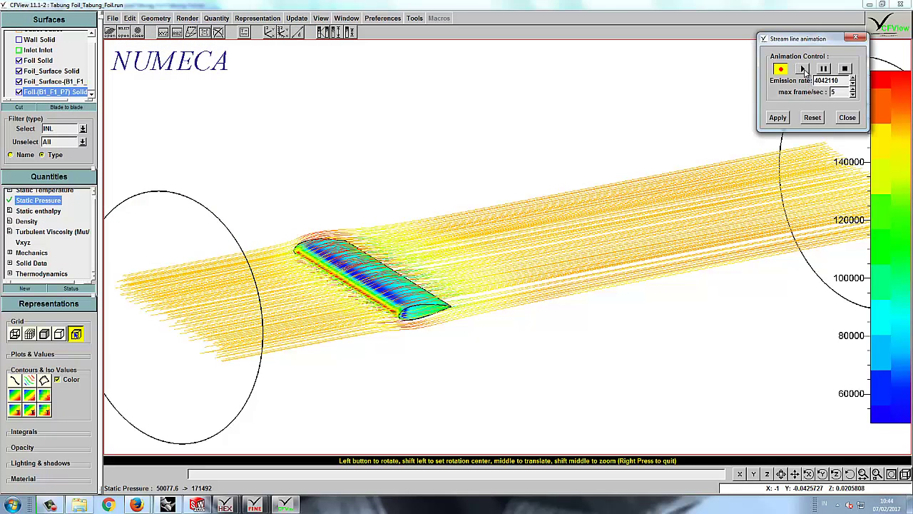
left_click(803, 69)
Switch to Windows Explorer and open the CFView folder inside jangka to check the recorded animation frames
left_click(79, 505)
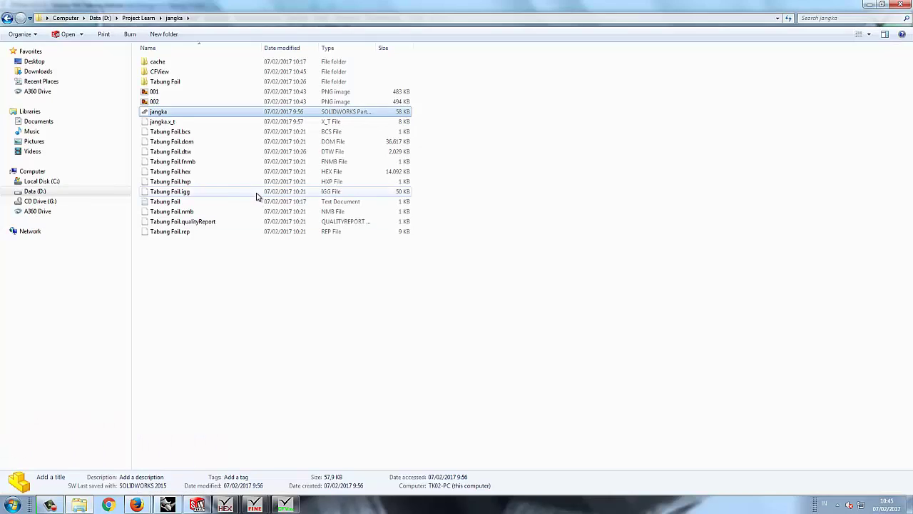
left_click(164, 82)
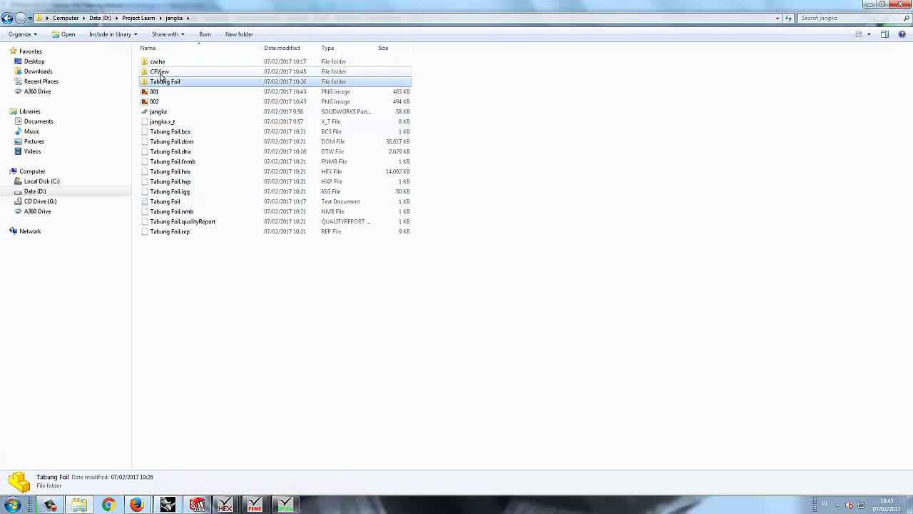
double_click(160, 74)
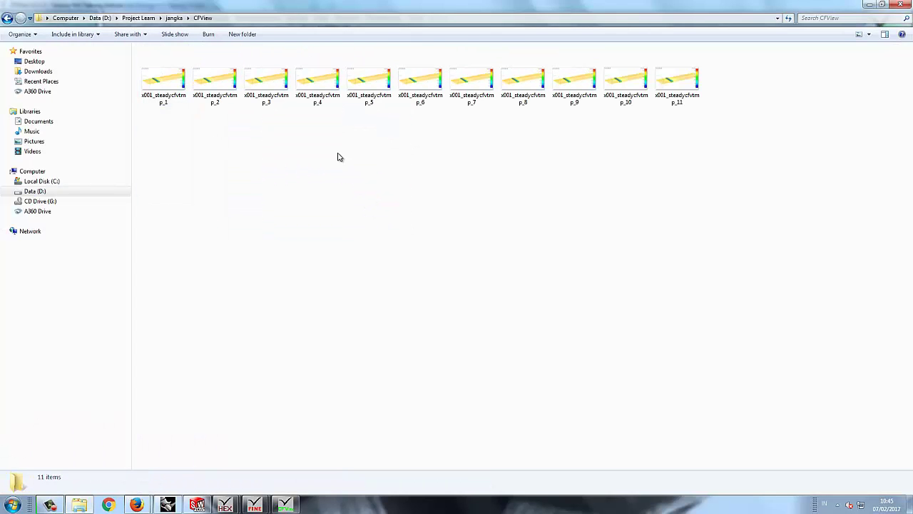
Refresh the CFView folder, check the streamline animation recording in CFView, and return to the folder to check for the x001 GIF
right_click(337, 154)
left_click(363, 190)
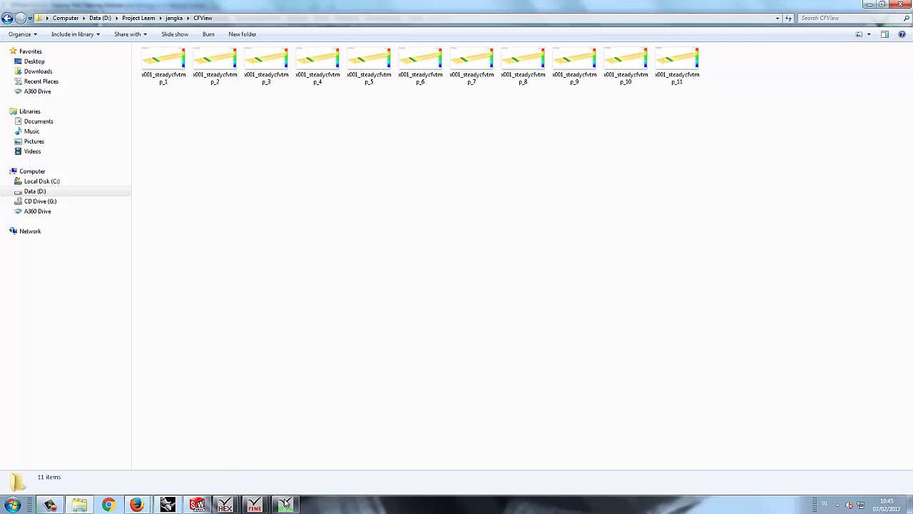
left_click(285, 504)
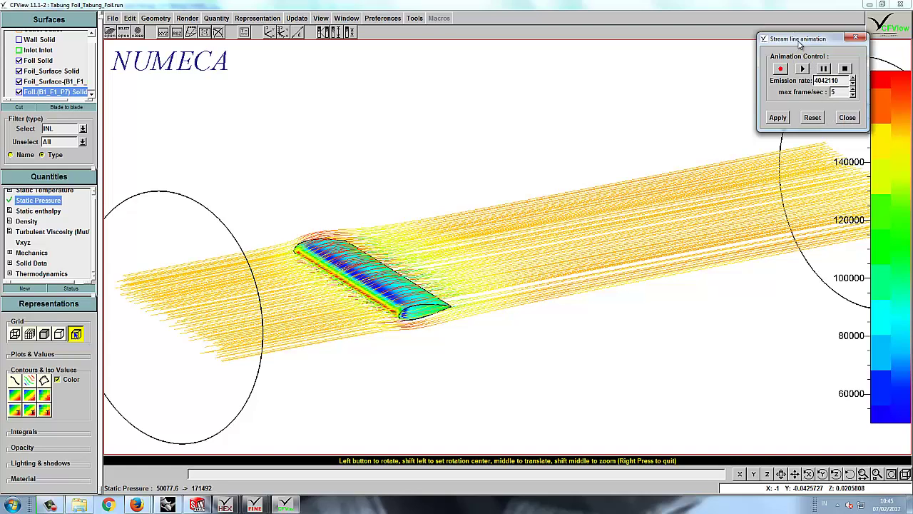
left_click_drag(797, 42, 799, 46)
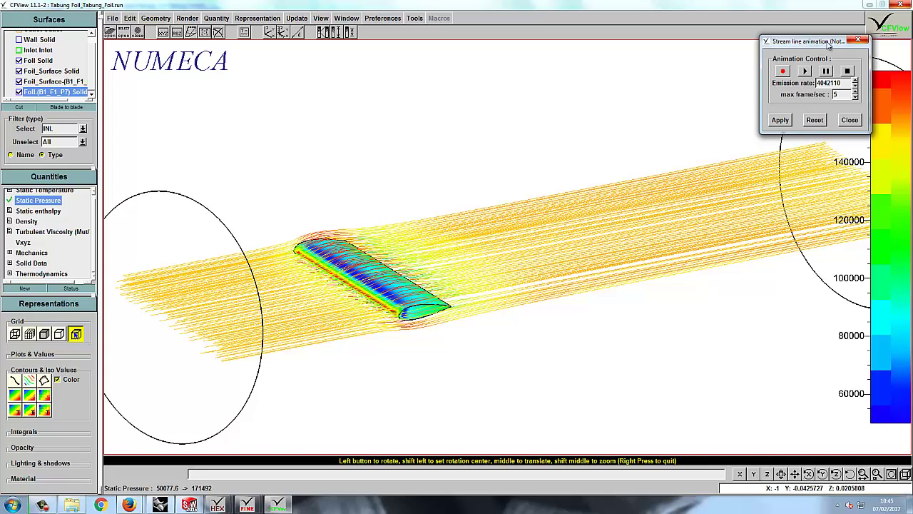
left_click(77, 505)
left_click(170, 73)
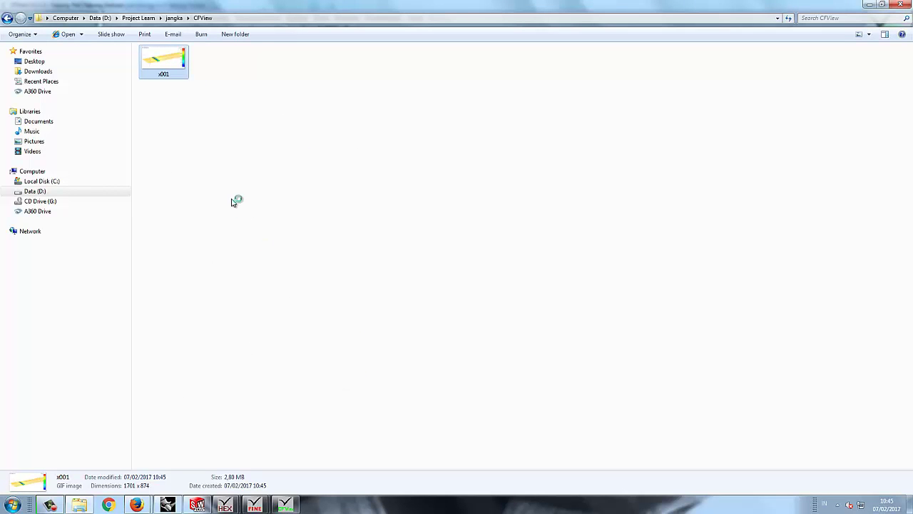
left_click(240, 134)
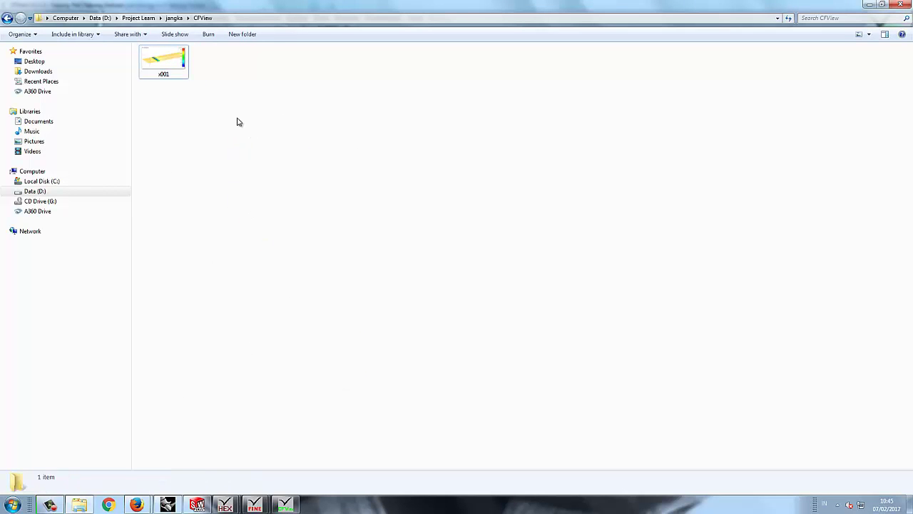
Open x001.gif with Media Player Classic - Home Cinema, keeping it as the default program for this kind of file
double_click(164, 64)
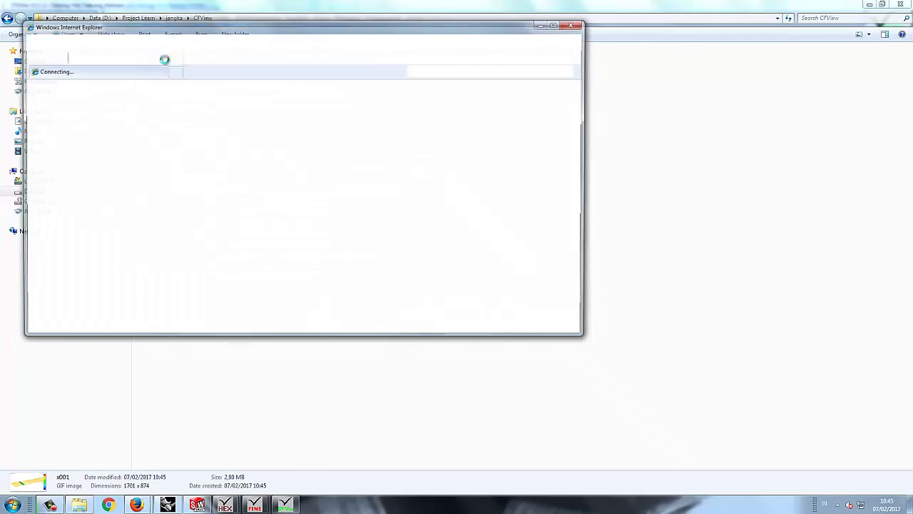
left_click(579, 24)
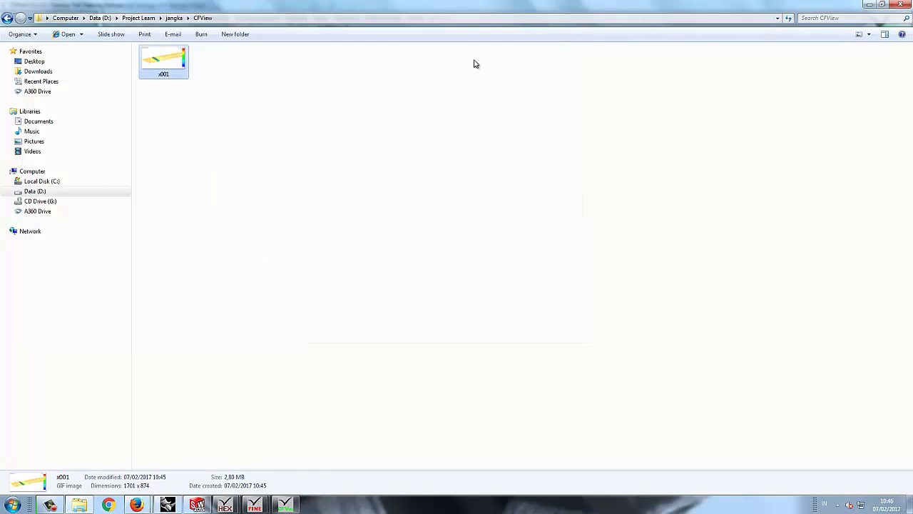
double_click(156, 60)
right_click(156, 60)
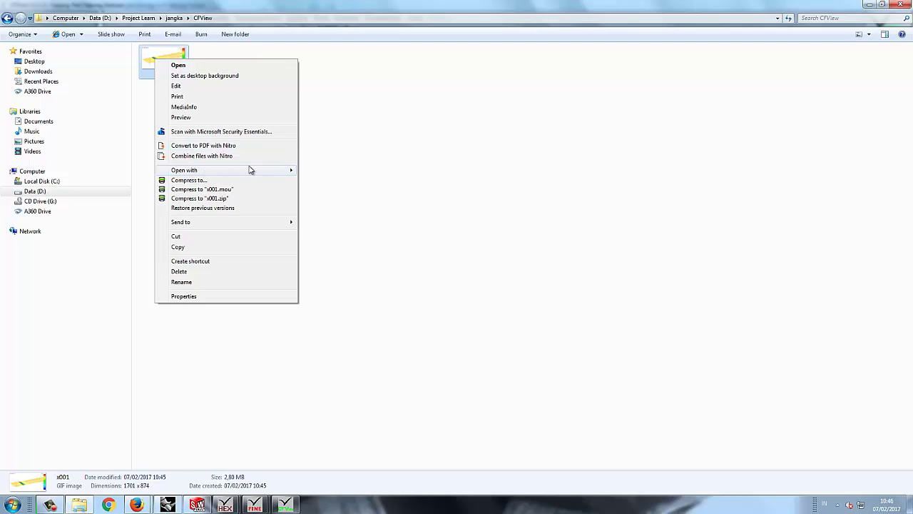
mouse_move(245, 170)
left_click(328, 227)
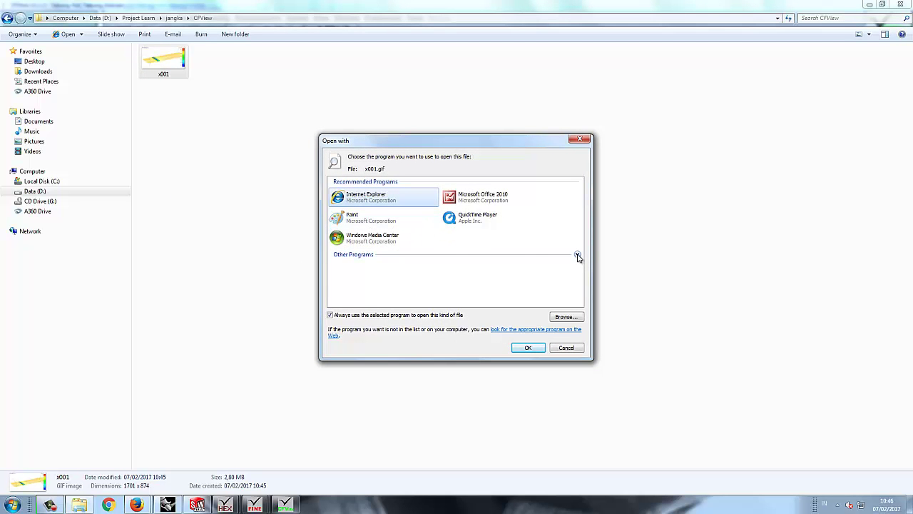
left_click(576, 254)
left_click(419, 292)
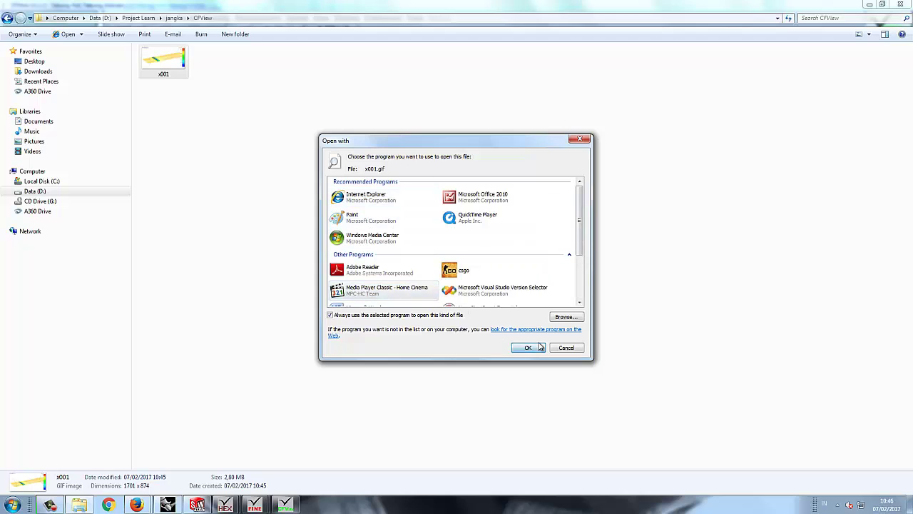
left_click(534, 347)
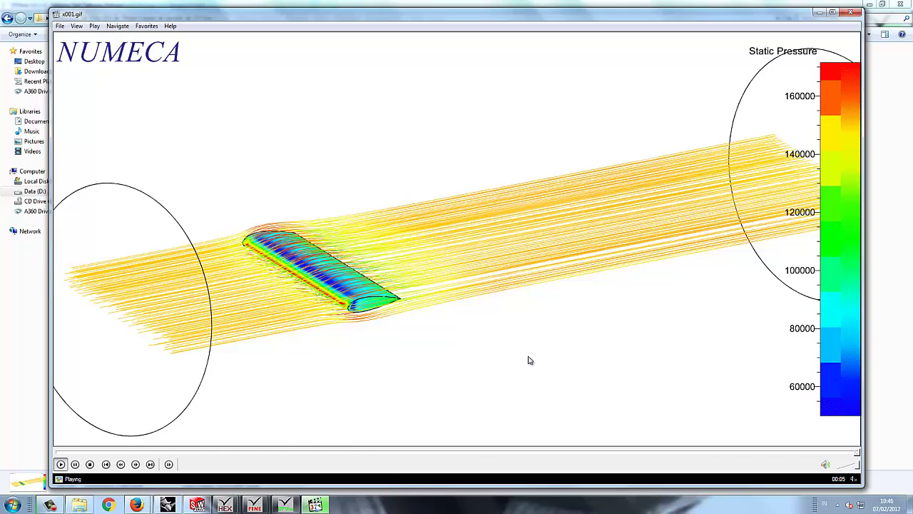
View the x001.gif streamline animation full screen, replay it, and close the media player
double_click(525, 271)
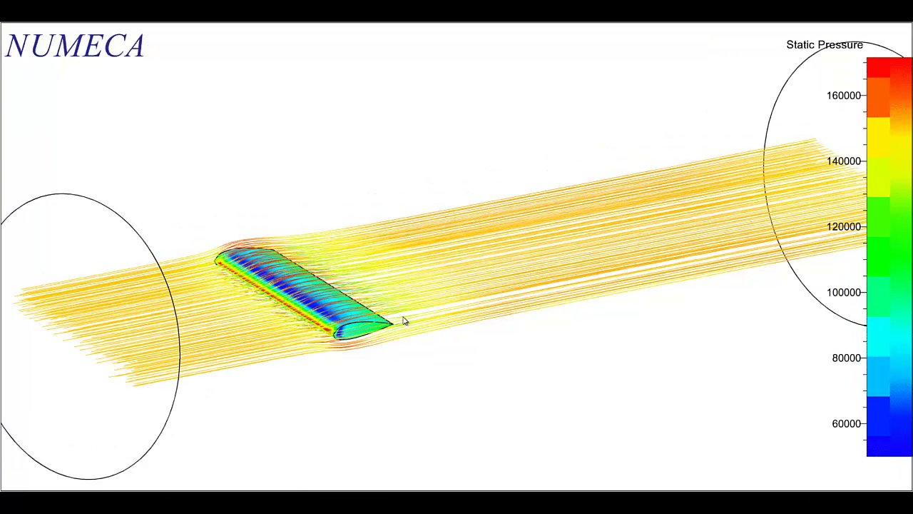
mouse_move(74, 491)
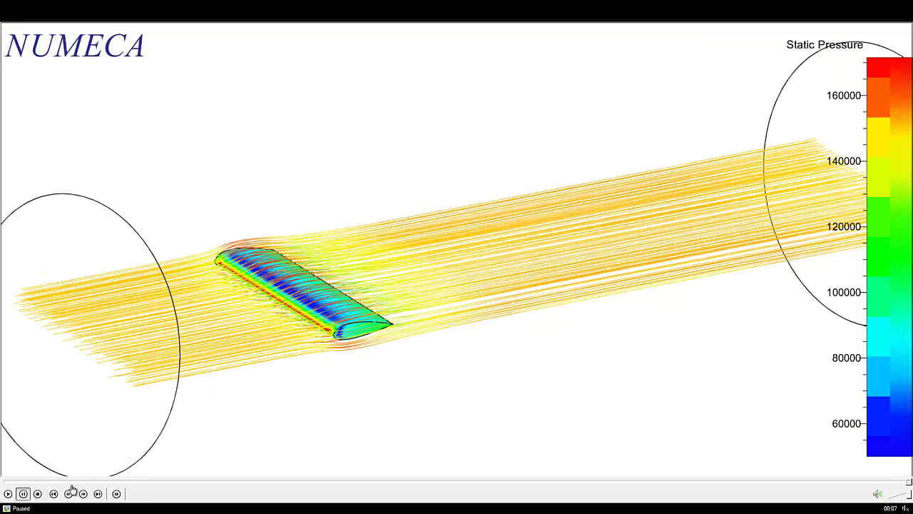
left_click(8, 493)
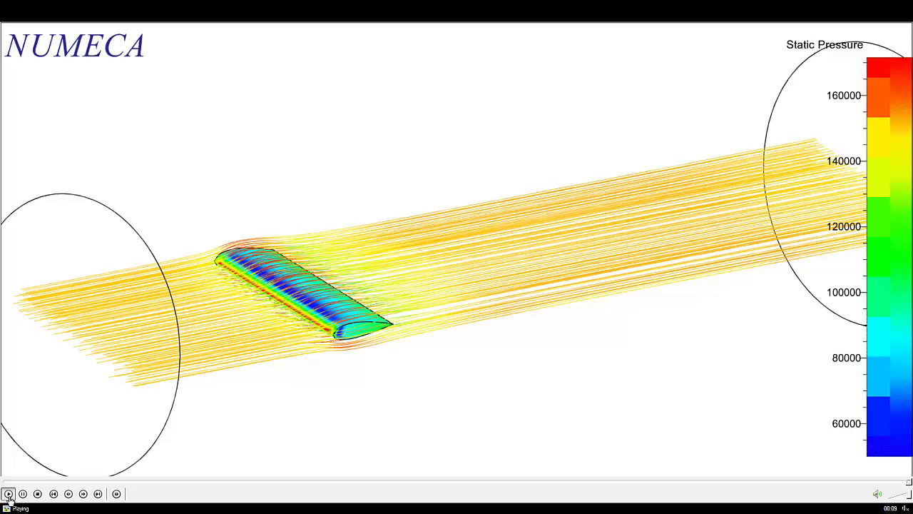
double_click(413, 291)
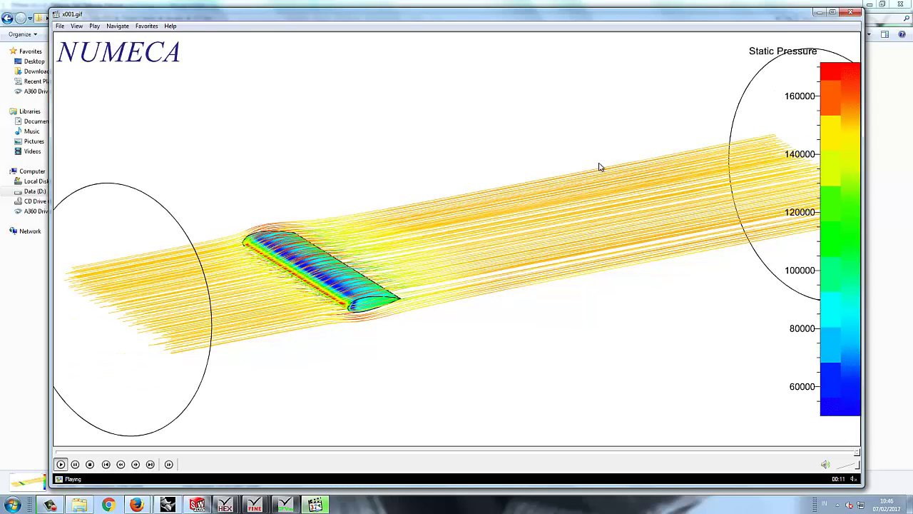
left_click(851, 13)
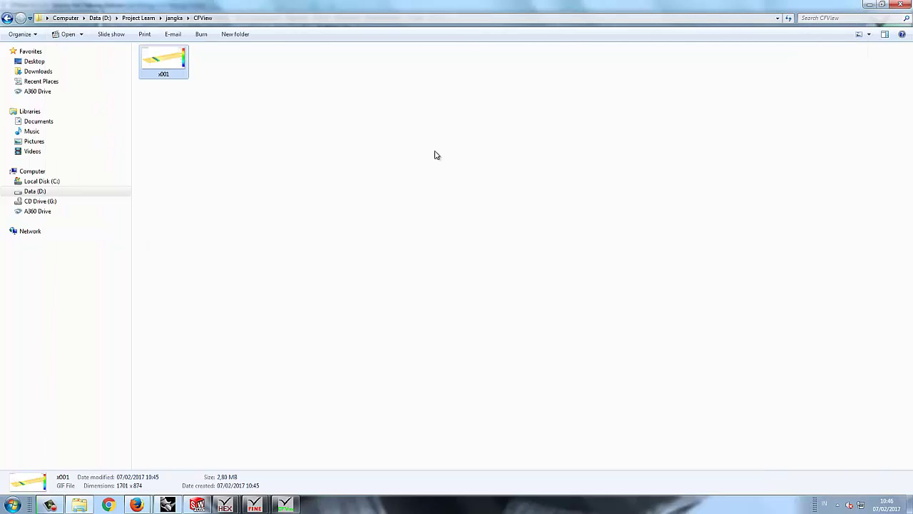
Reopen x001 from the CFView folder, watch the animation again, and close the player
left_click(162, 60)
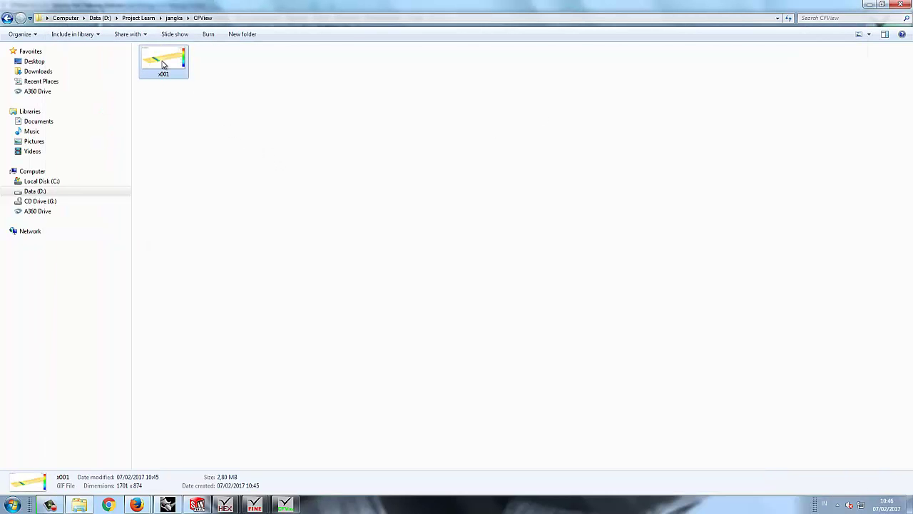
key("Return")
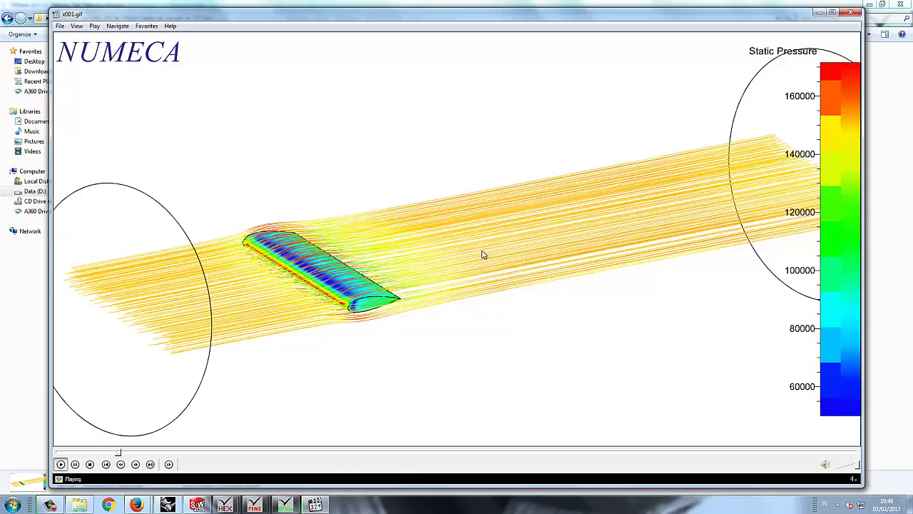
double_click(433, 221)
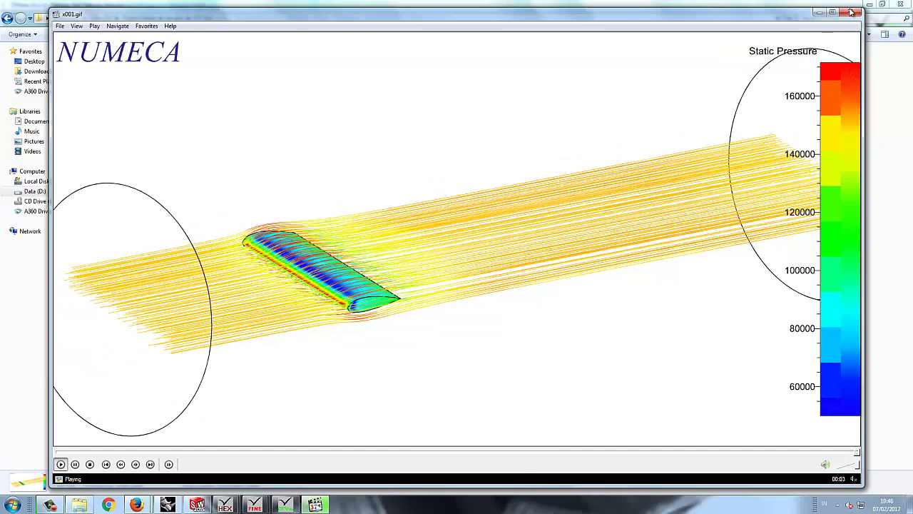
left_click(850, 11)
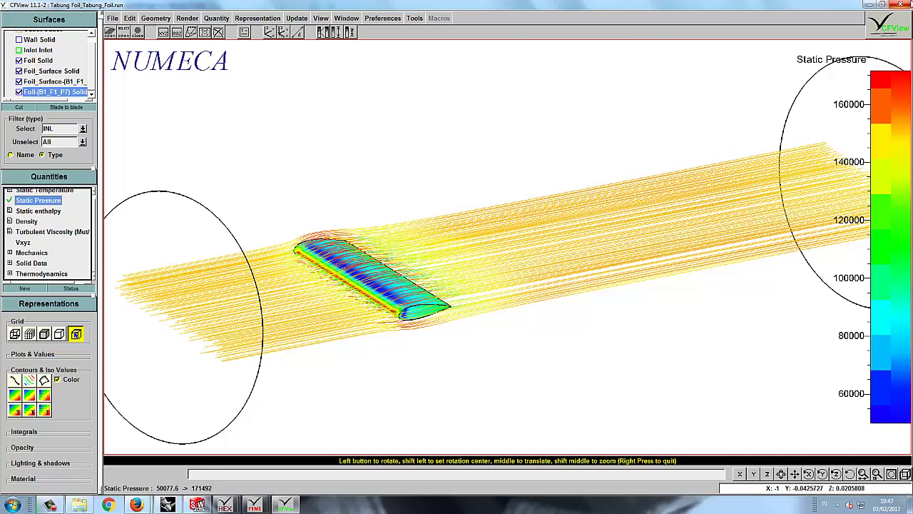
Quit CFView, confirming the exit, and return to the CFView folder in Windows Explorer
left_click(905, 5)
left_click(450, 254)
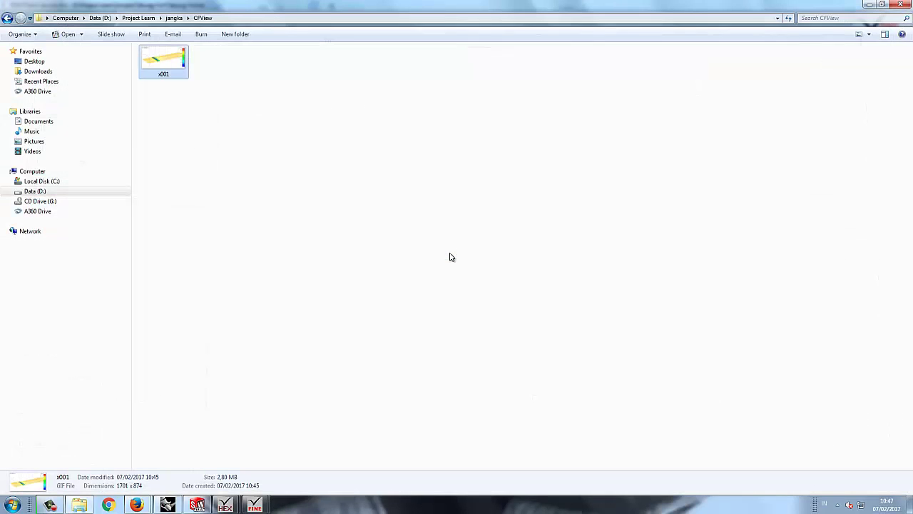
right_click(314, 187)
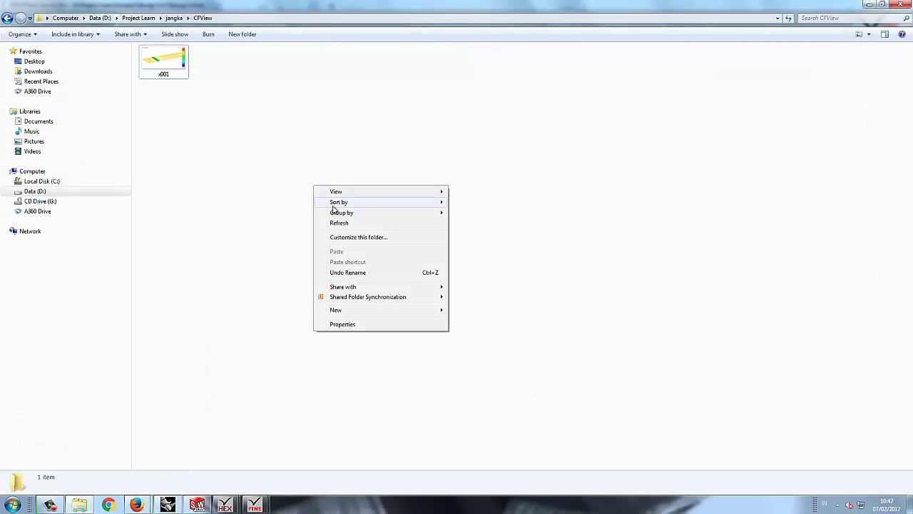
right_click(312, 168)
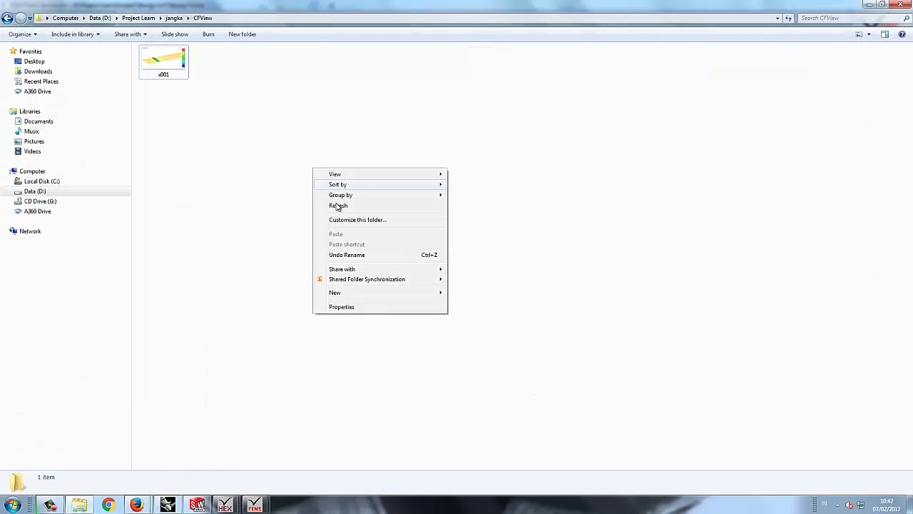
left_click(270, 224)
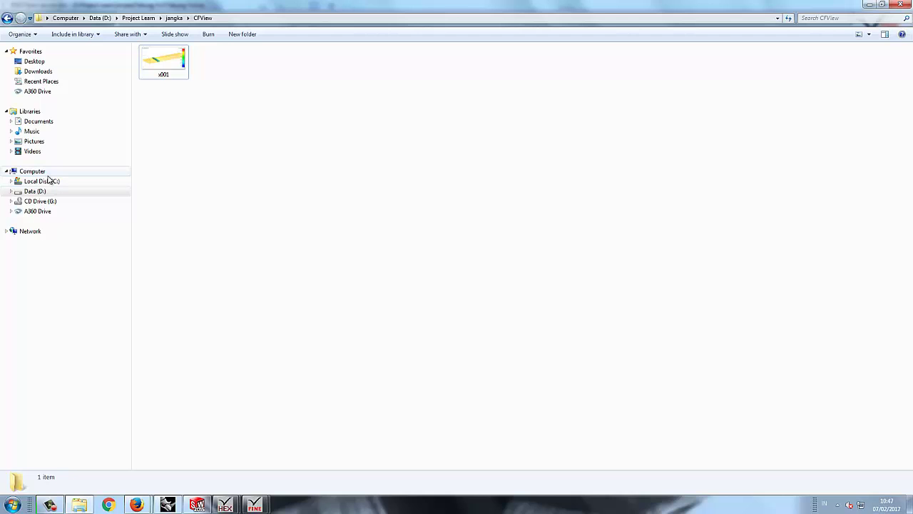
Open the Downloads folder and refresh its contents
left_click(49, 72)
right_click(255, 130)
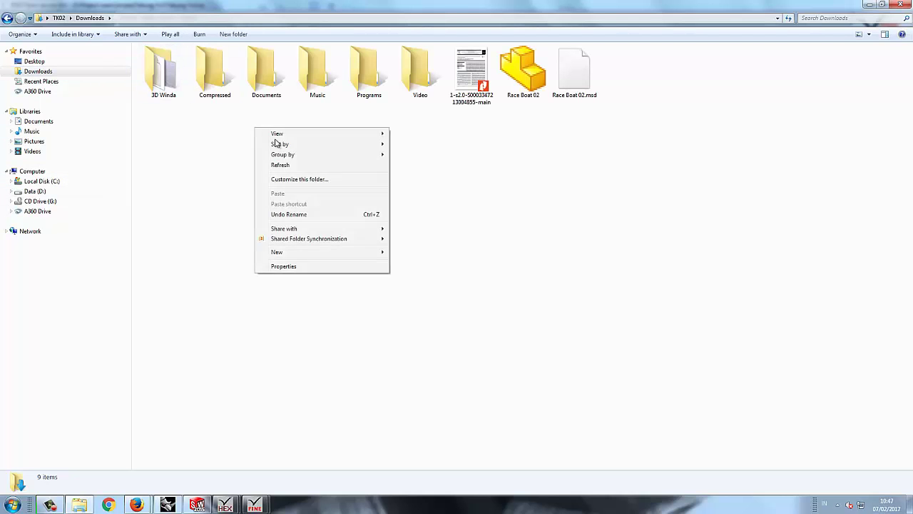
left_click(292, 166)
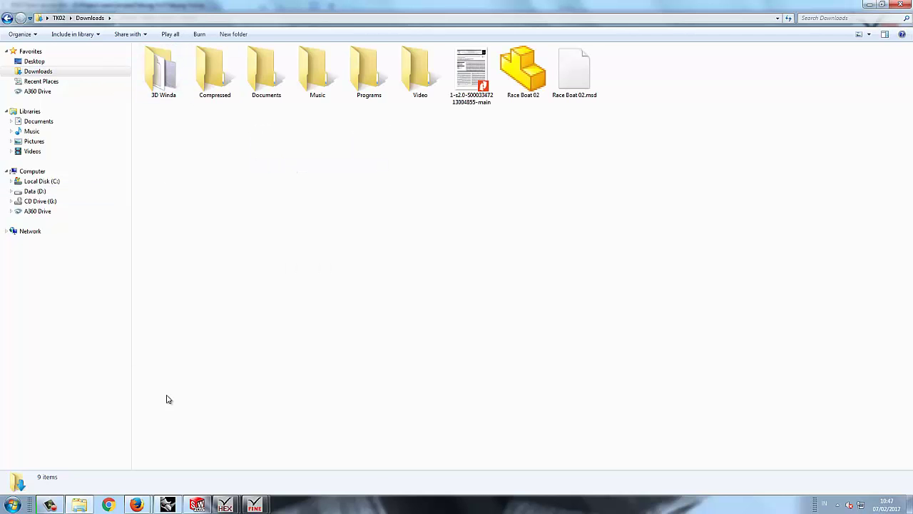
Quit HEXPRESS with the Tabung Foil mesh project, confirming the exit
mouse_move(242, 505)
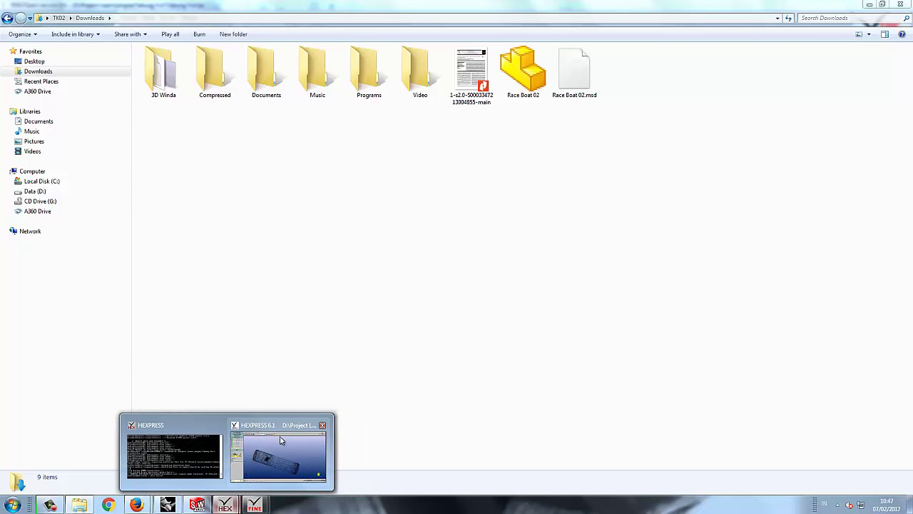
mouse_move(314, 442)
left_click(323, 426)
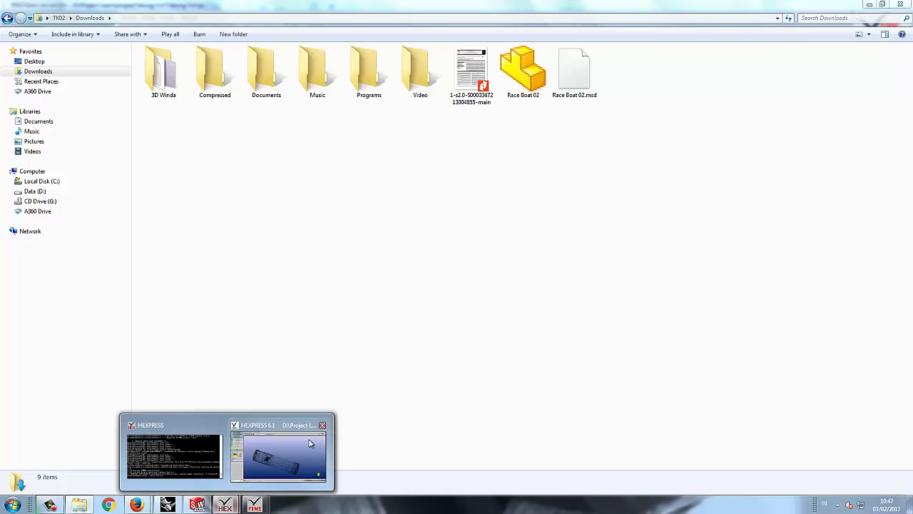
left_click(310, 441)
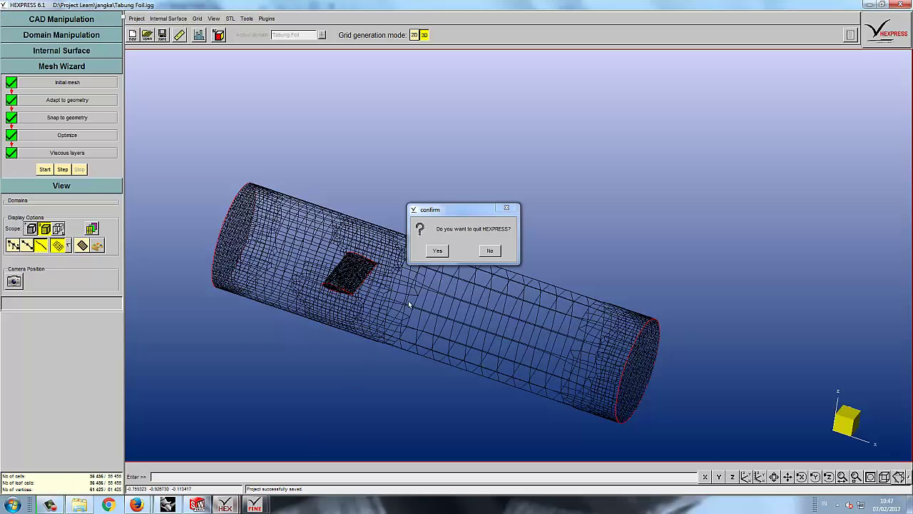
left_click(438, 251)
right_click(381, 167)
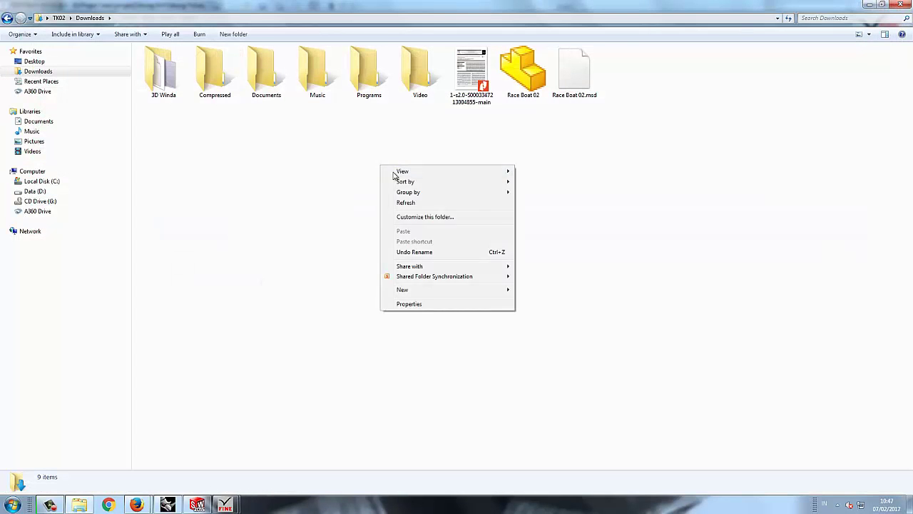
left_click(406, 203)
right_click(339, 154)
left_click(366, 192)
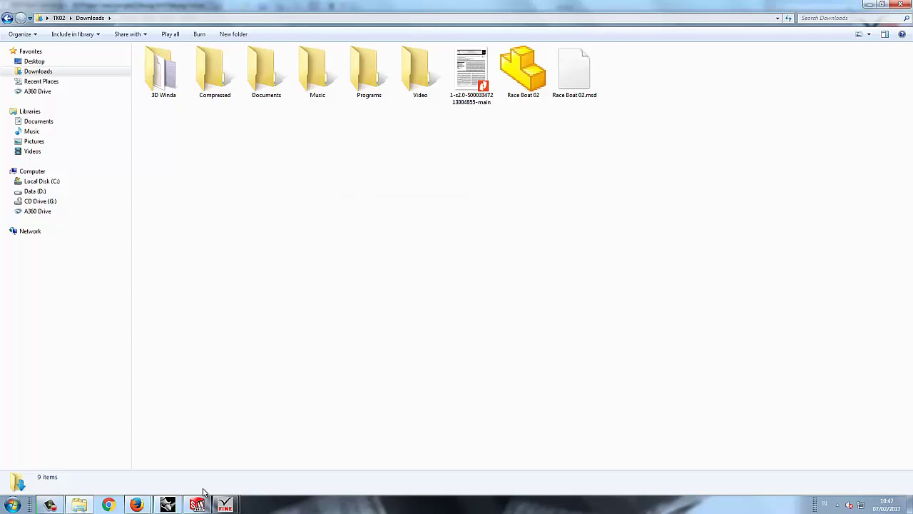
Switch to FINE/Open with the Tabung Foil project and quit it, confirming the exit
mouse_move(226, 504)
left_click(264, 467)
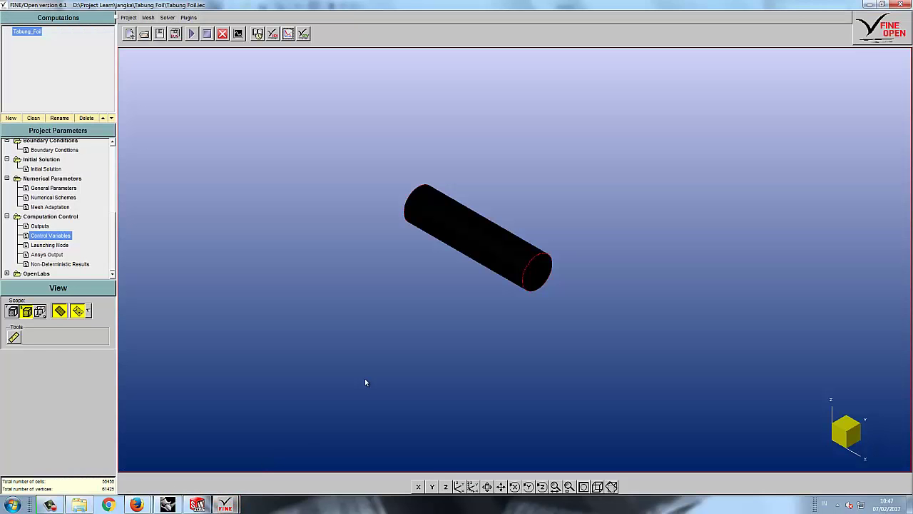
left_click(901, 4)
left_click(443, 284)
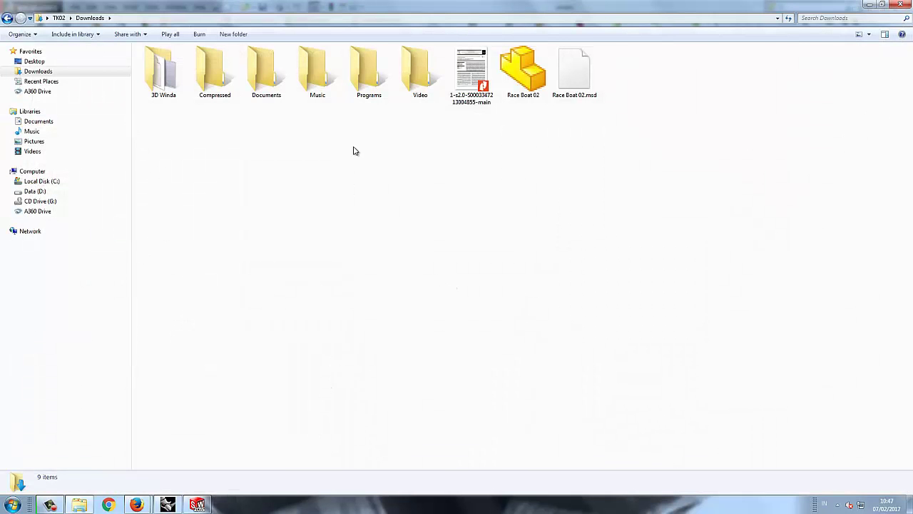